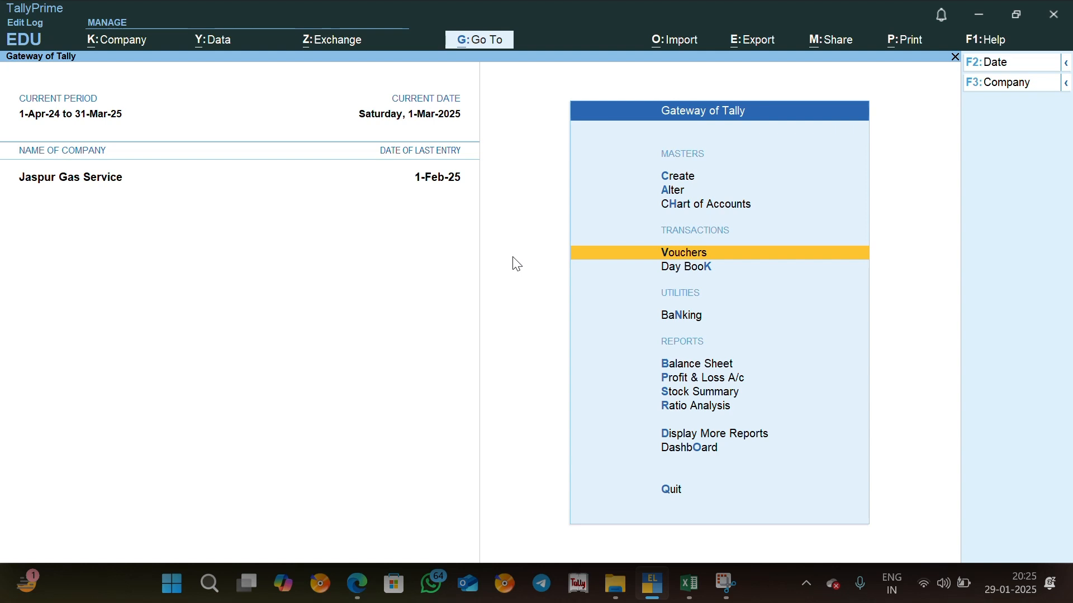
# Switch to the day book PDF in Edge and examine the Daily Sale Statement dated 1-4-24
pyautogui.press('super+Tab')
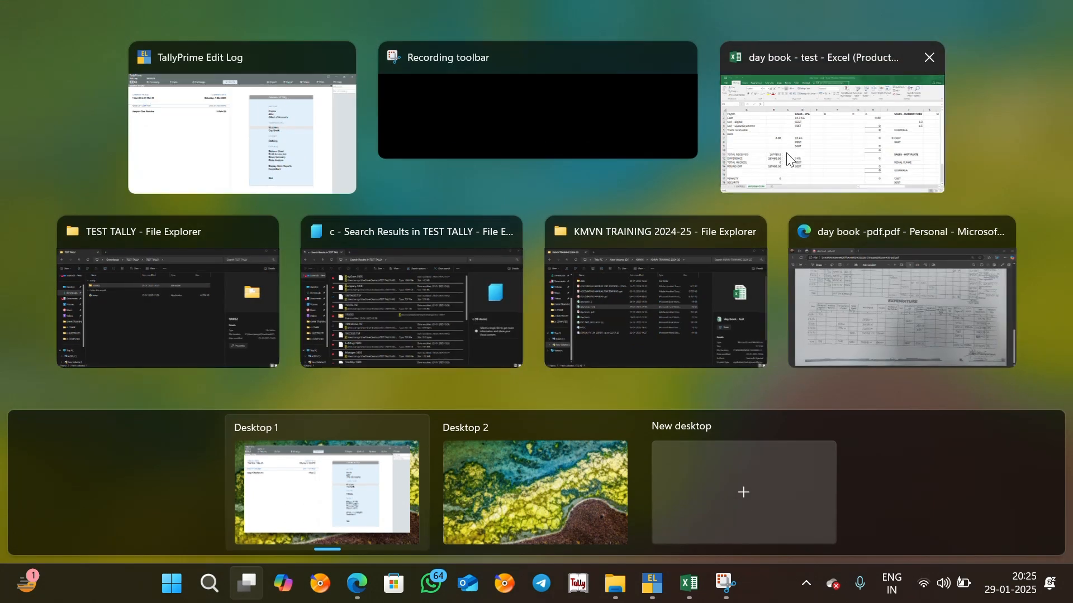
pyautogui.click(787, 153)
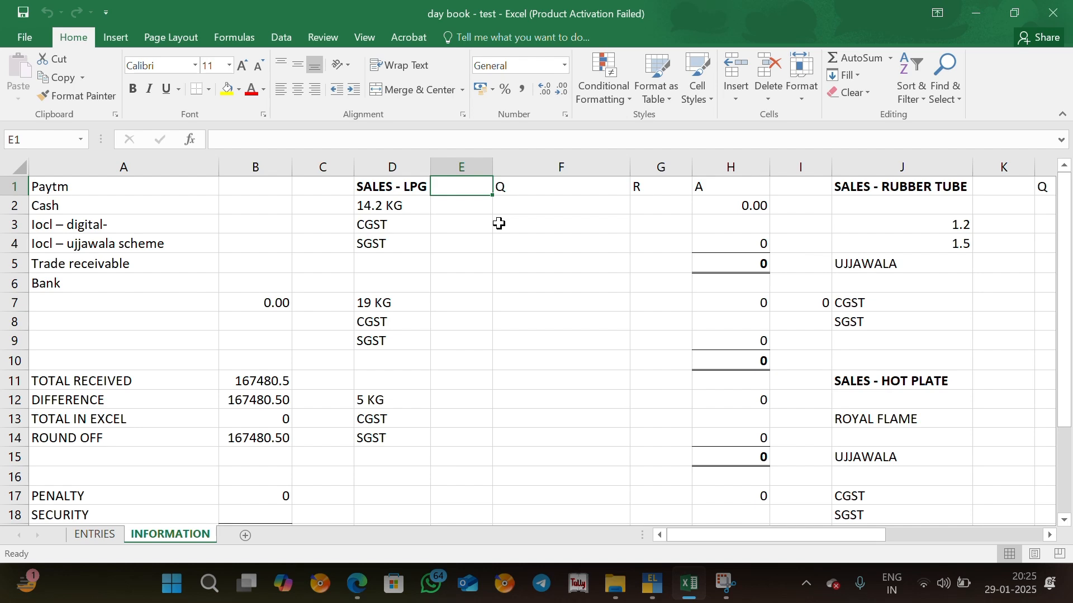
pyautogui.press('super+Tab')
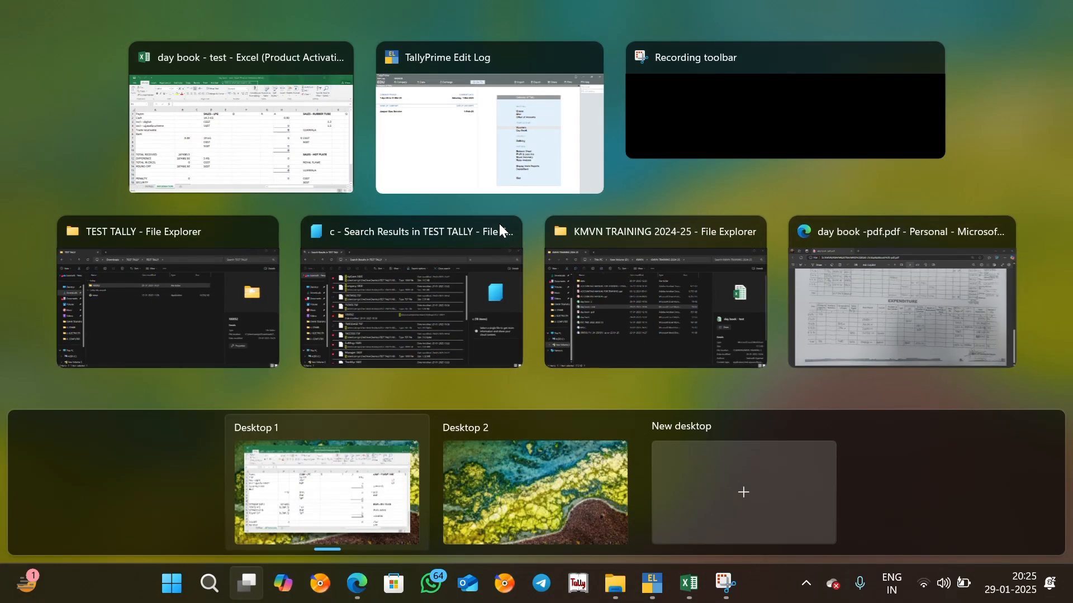
pyautogui.click(895, 281)
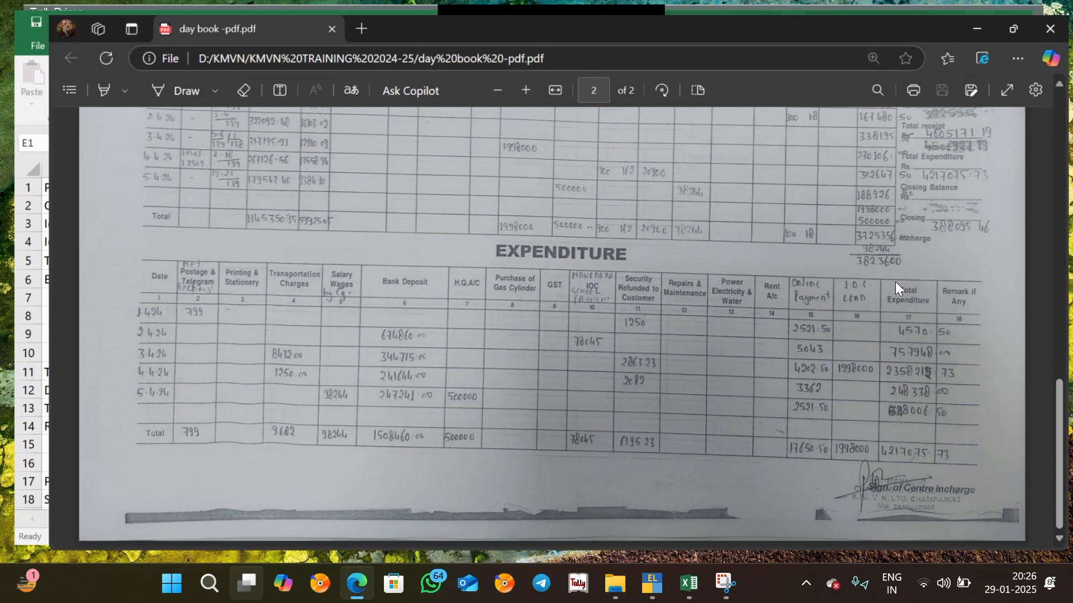
pyautogui.press('Home')
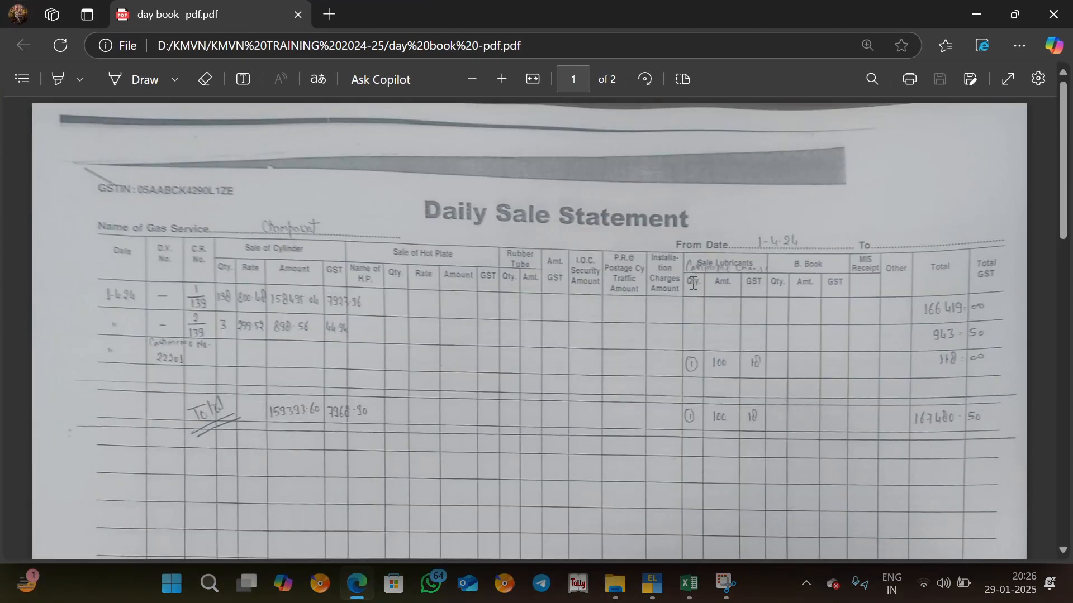
pyautogui.moveTo(403, 252); pyautogui.dragTo(432, 251)
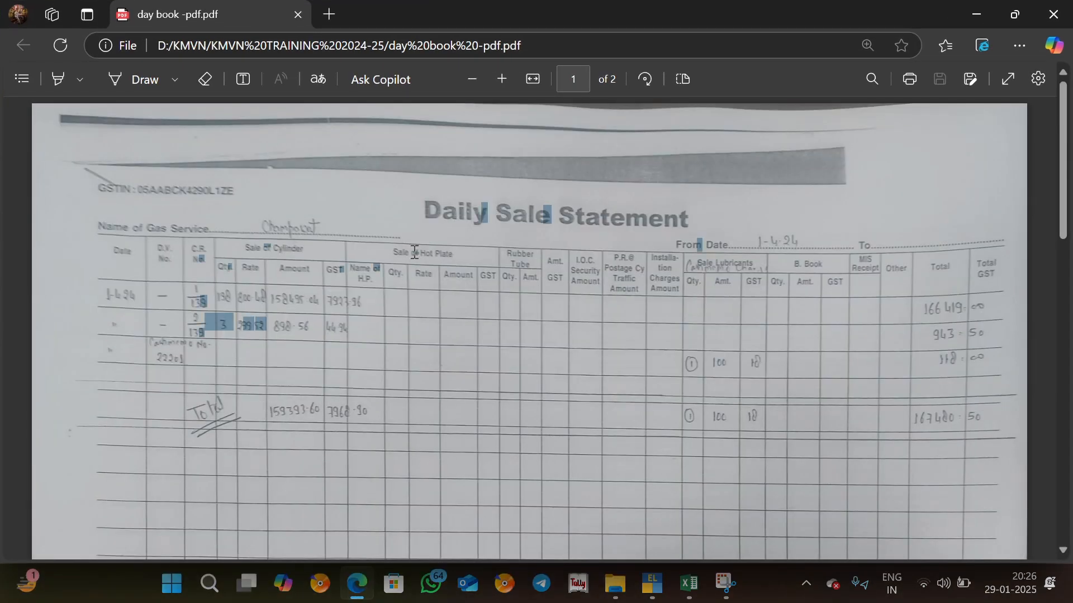
pyautogui.click(762, 233)
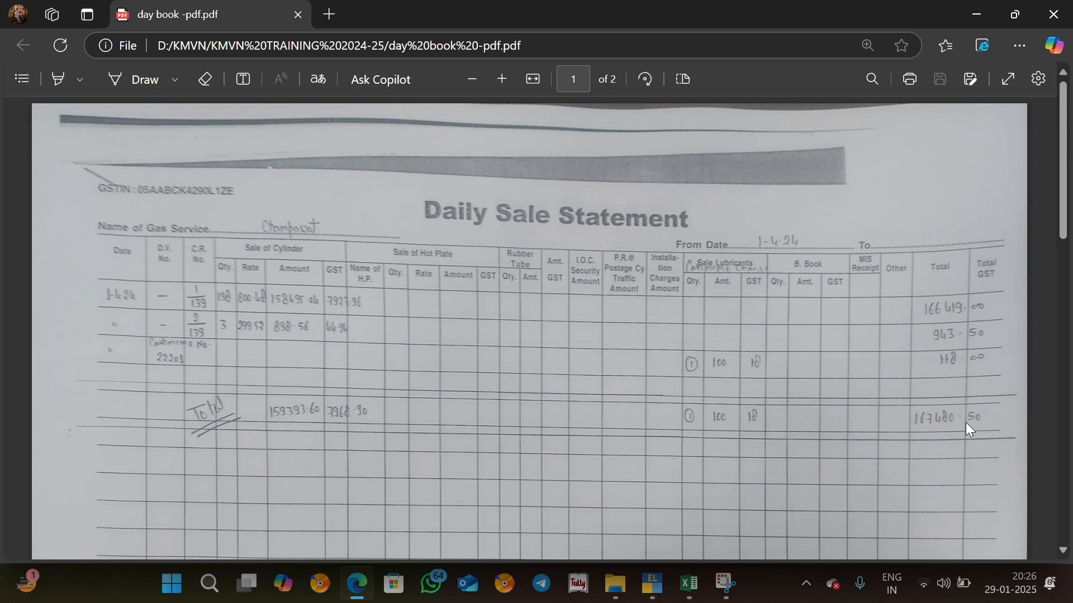
# Examine the daily total and the Weekly Statement's income and expenditure tables on page 2 of the day book PDF
pyautogui.scroll(-1, 969, 430)
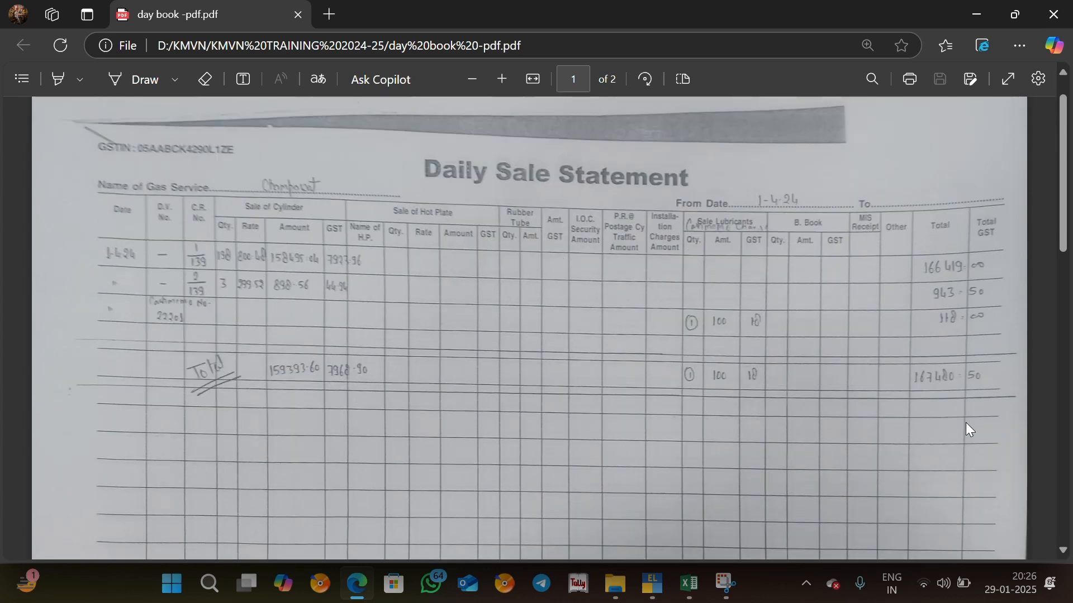
pyautogui.scroll(-1, 970, 430)
pyautogui.scroll(-3, 970, 431)
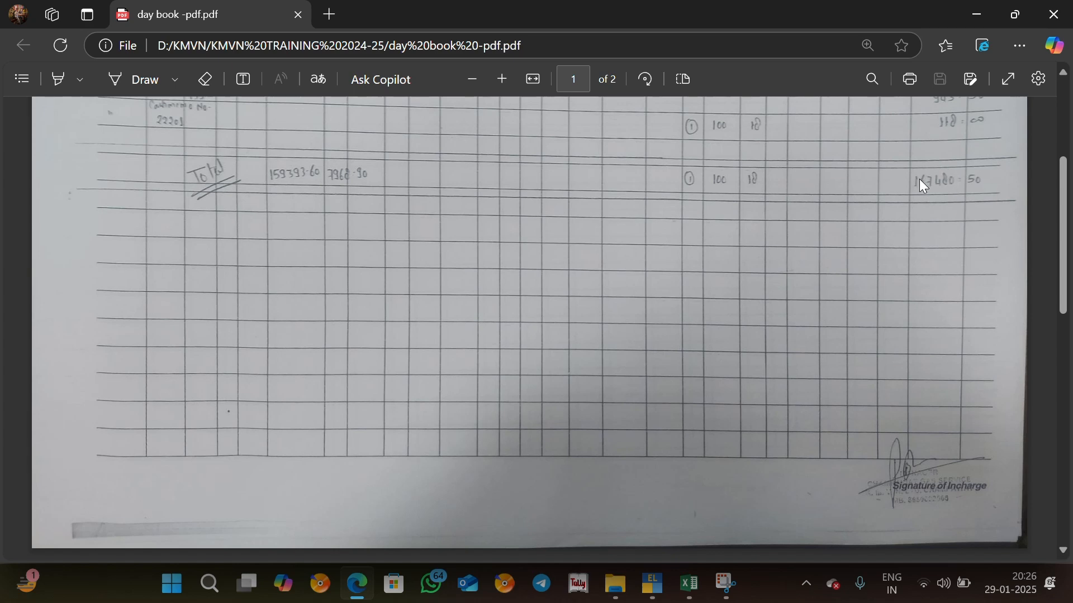
pyautogui.scroll(-5, 866, 254)
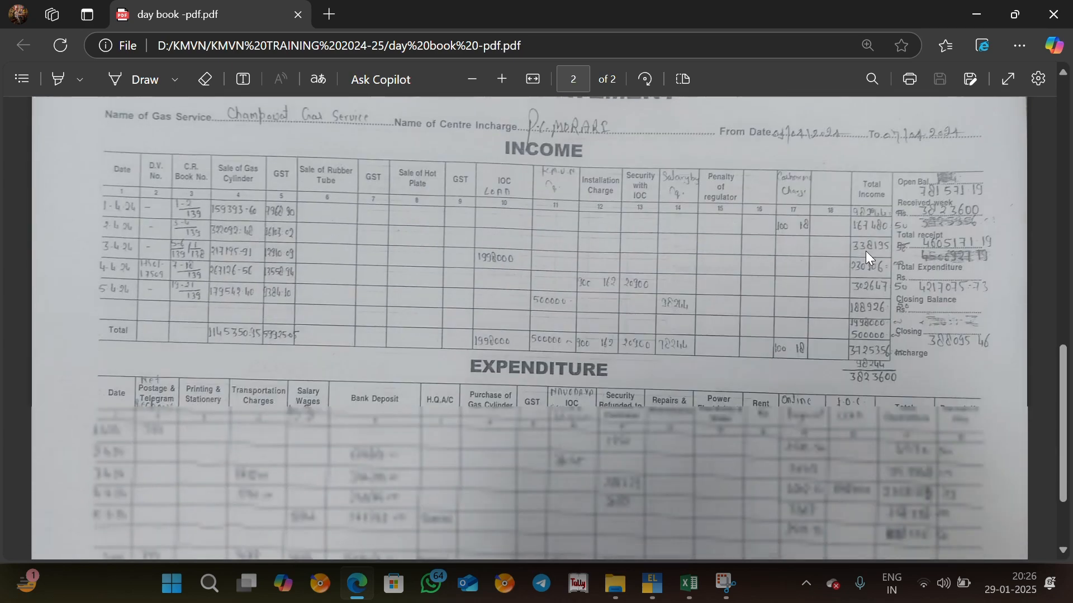
pyautogui.scroll(2, 538, 150)
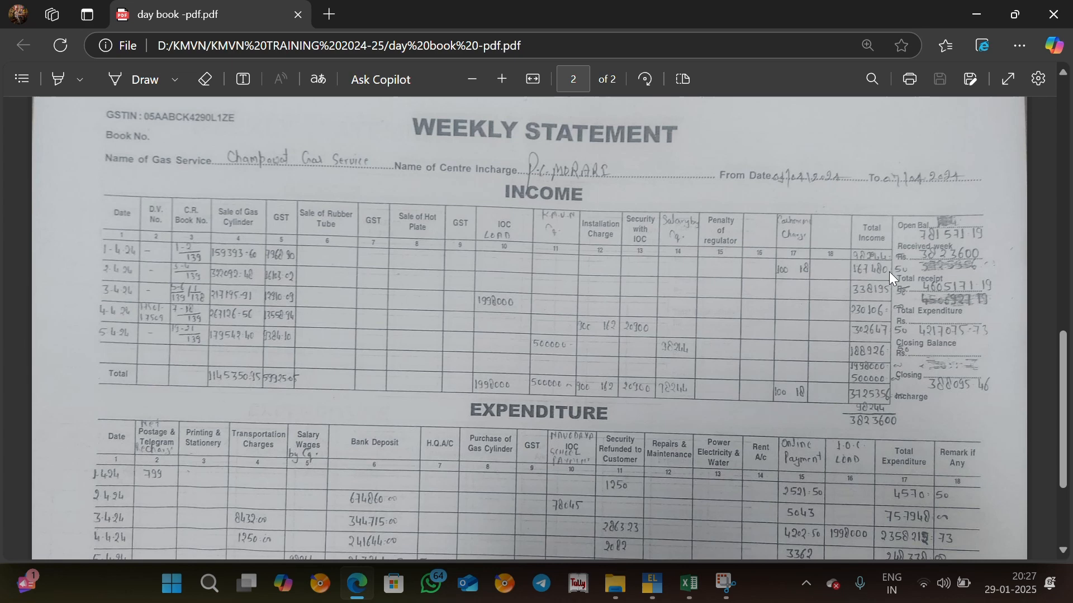
pyautogui.scroll(-2, 890, 271)
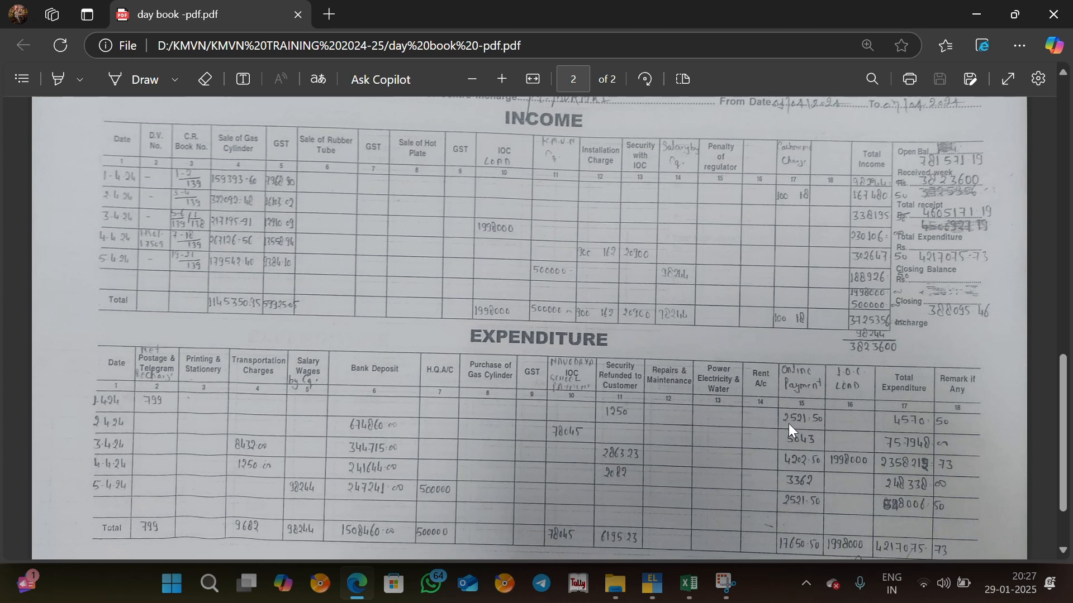
# Switch to the day book - test workbook in Excel and review the INFORMATION sheet's payment mode and LPG sales cells
pyautogui.press('super+Tab')
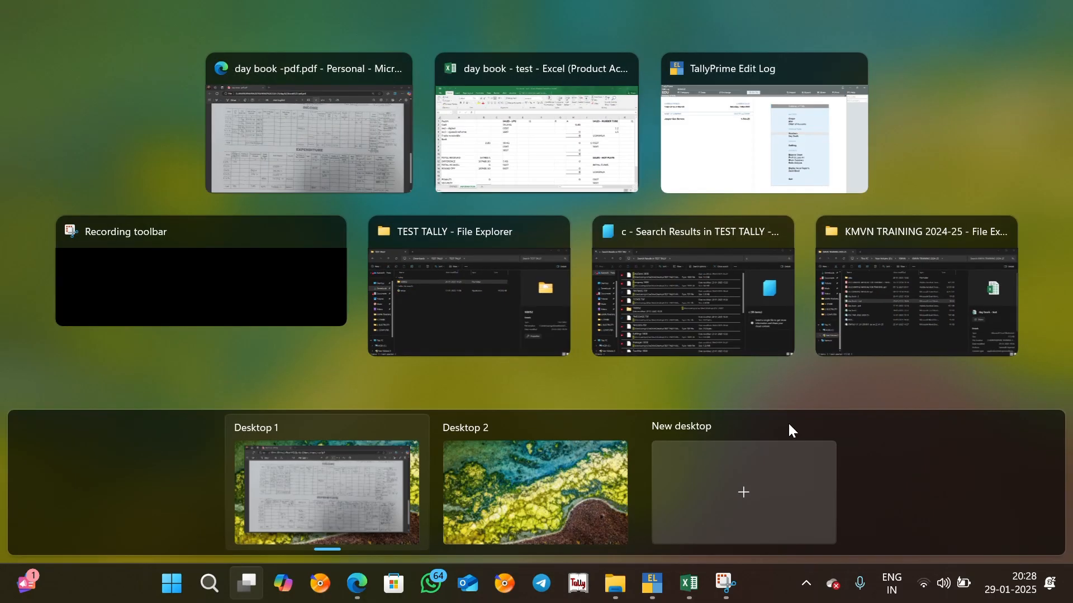
pyautogui.click(556, 165)
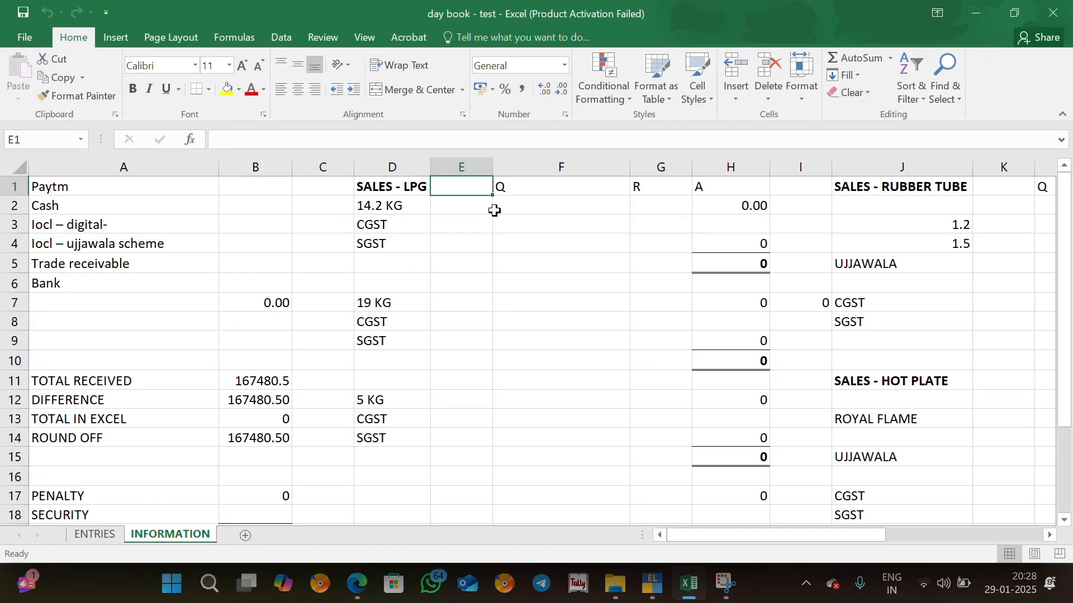
pyautogui.click(480, 218)
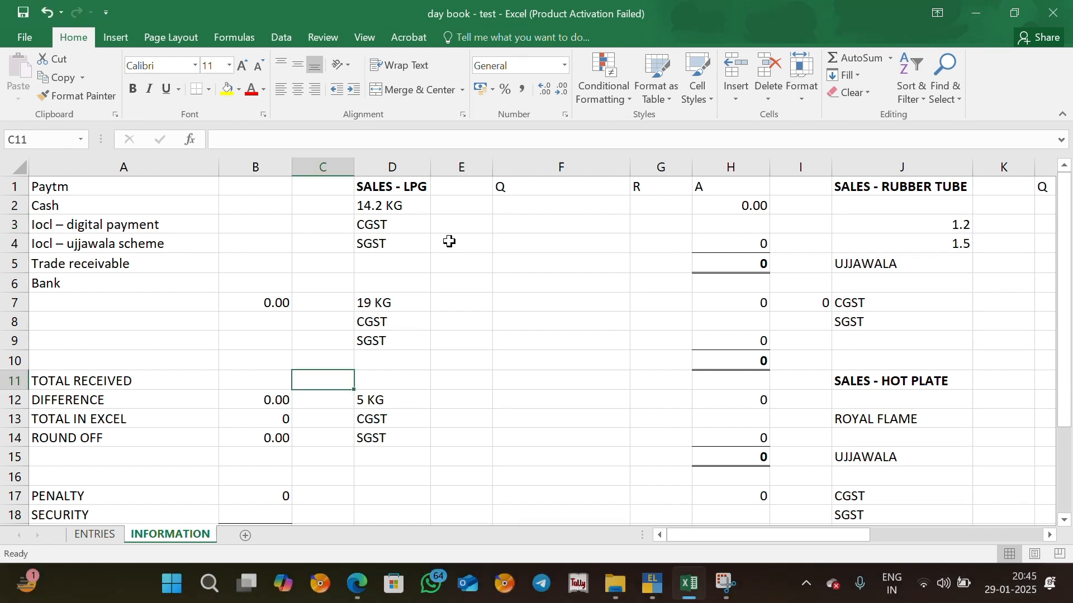
pyautogui.click(306, 226)
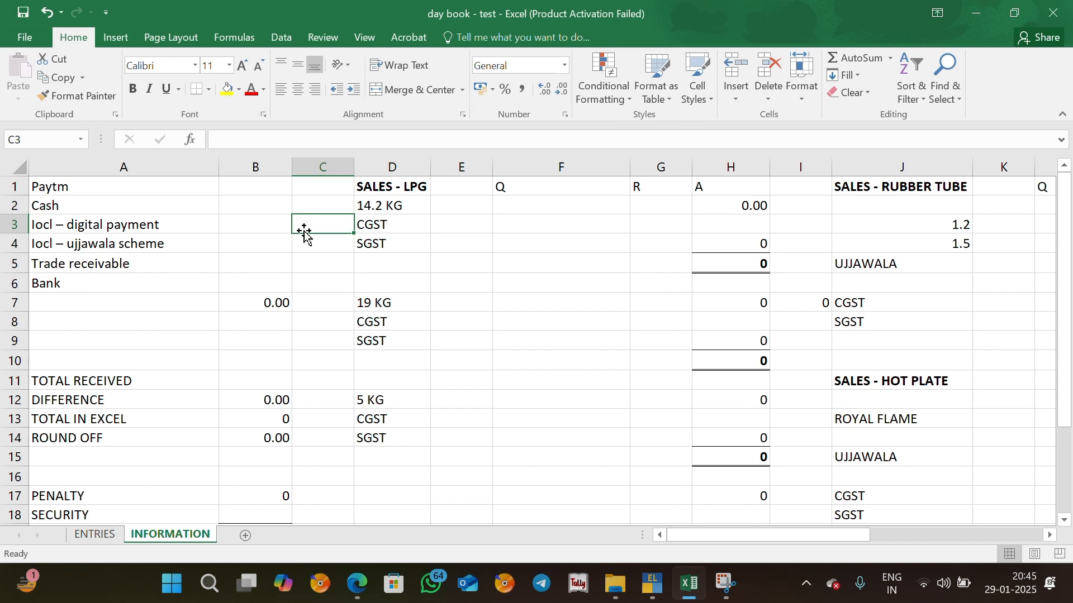
pyautogui.click(86, 532)
pyautogui.click(143, 533)
pyautogui.click(410, 211)
pyautogui.press('Right')
pyautogui.press('Right')
pyautogui.press('Right')
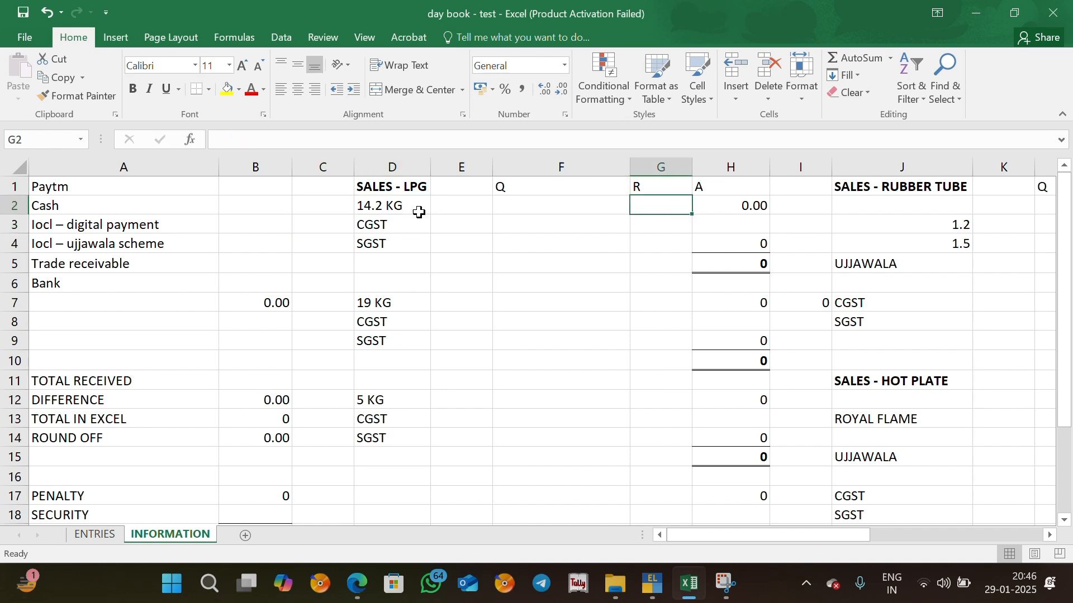
pyautogui.hscroll(3, 419, 213)
pyautogui.hscroll(-3, 480, 215)
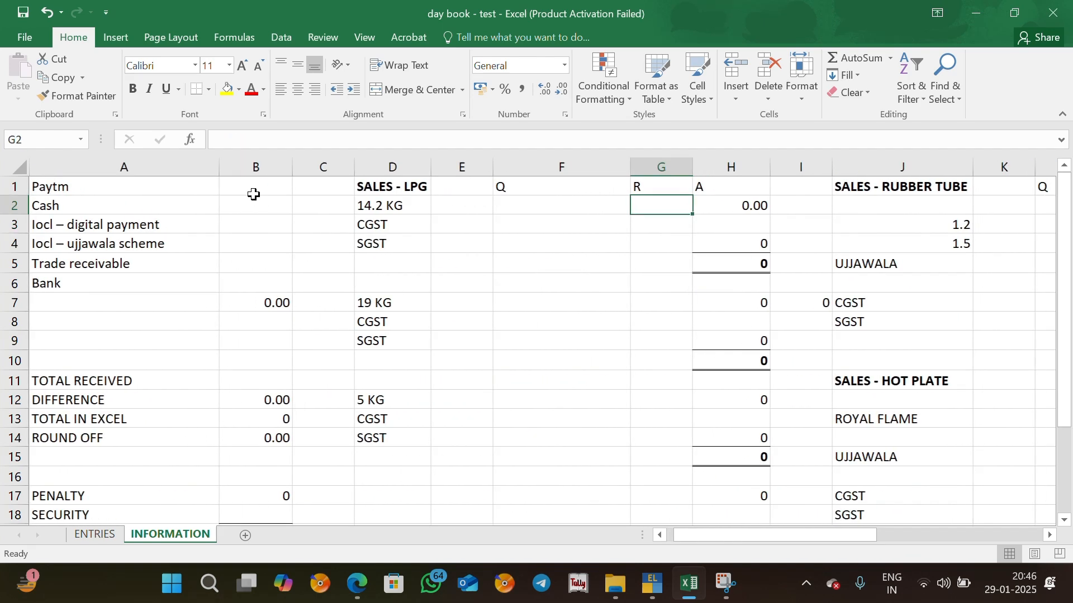
pyautogui.click(244, 193)
pyautogui.press('Down')
pyautogui.press('Down')
pyautogui.press('Down')
pyautogui.press('Down')
# Review the first voucher entry (F7) on the ENTRIES sheet, including its payment ledgers and linked debit amounts
pyautogui.hotkey('ctrl', 'pageup')
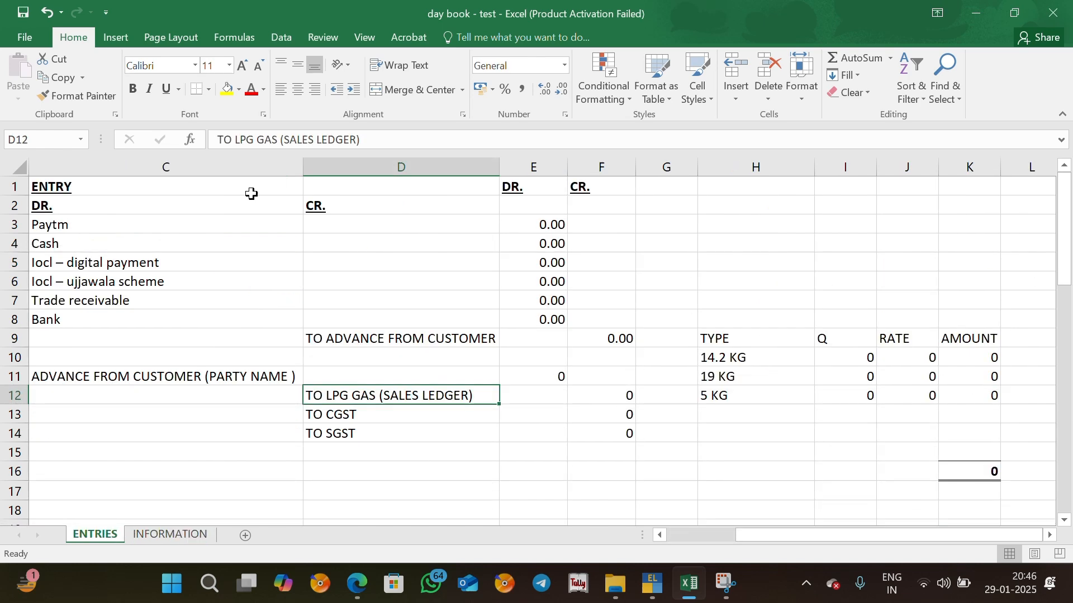
pyautogui.click(368, 305)
pyautogui.press('Down')
pyautogui.press('Down')
pyautogui.press('Down')
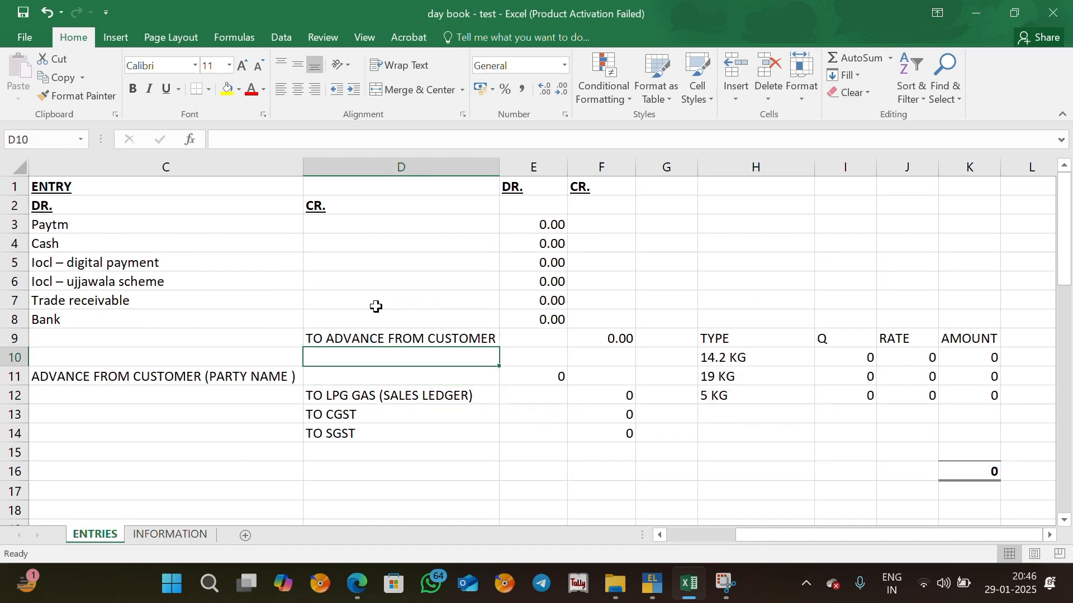
pyautogui.click(237, 270)
pyautogui.press('Left')
pyautogui.press('Left')
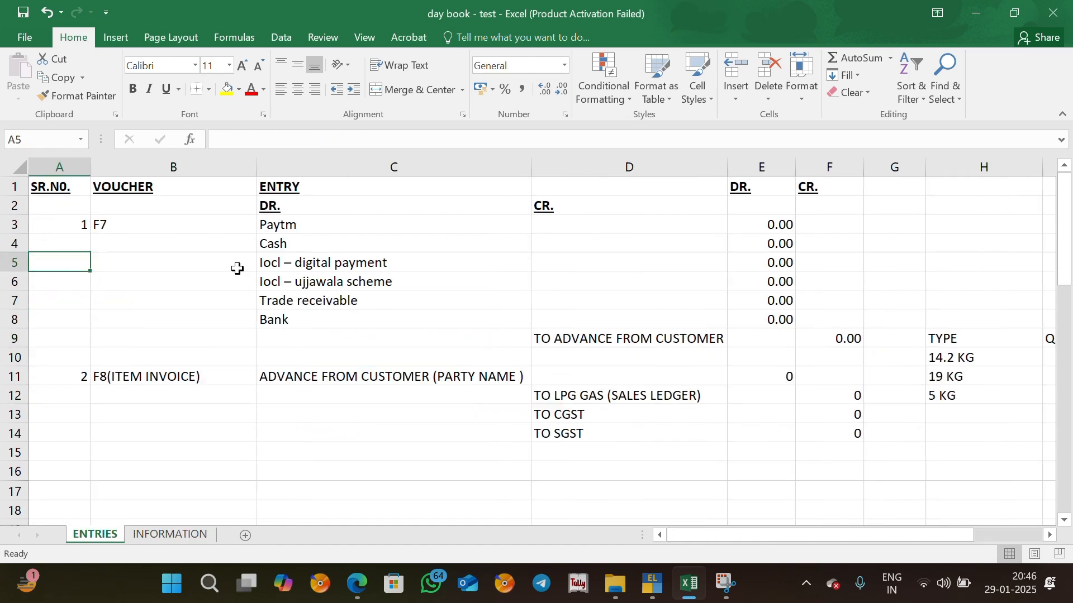
pyautogui.click(163, 222)
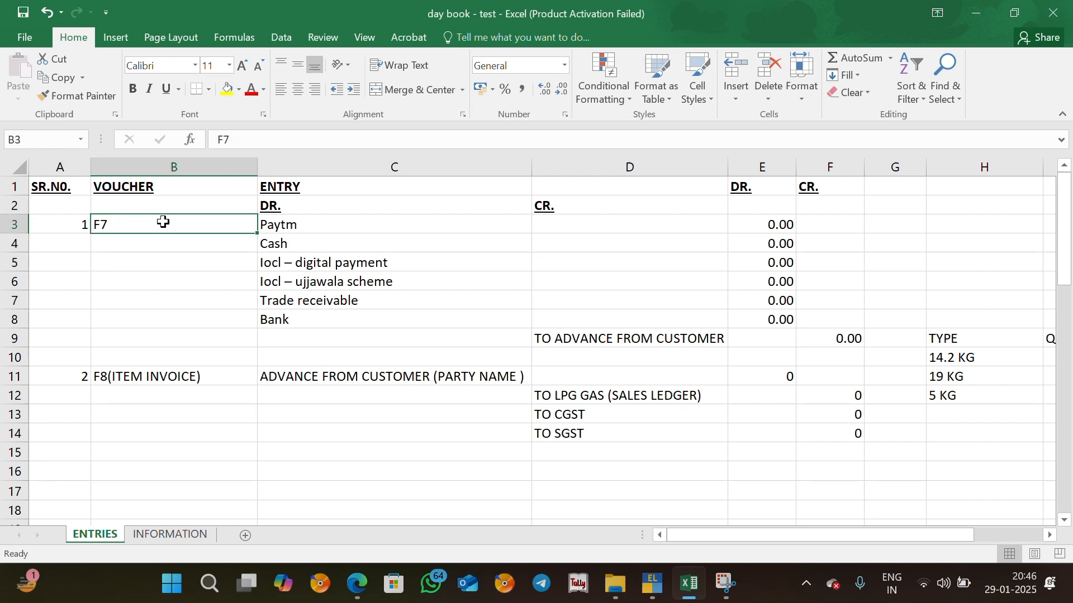
pyautogui.press('Right')
pyautogui.press('Right')
pyautogui.press('Right')
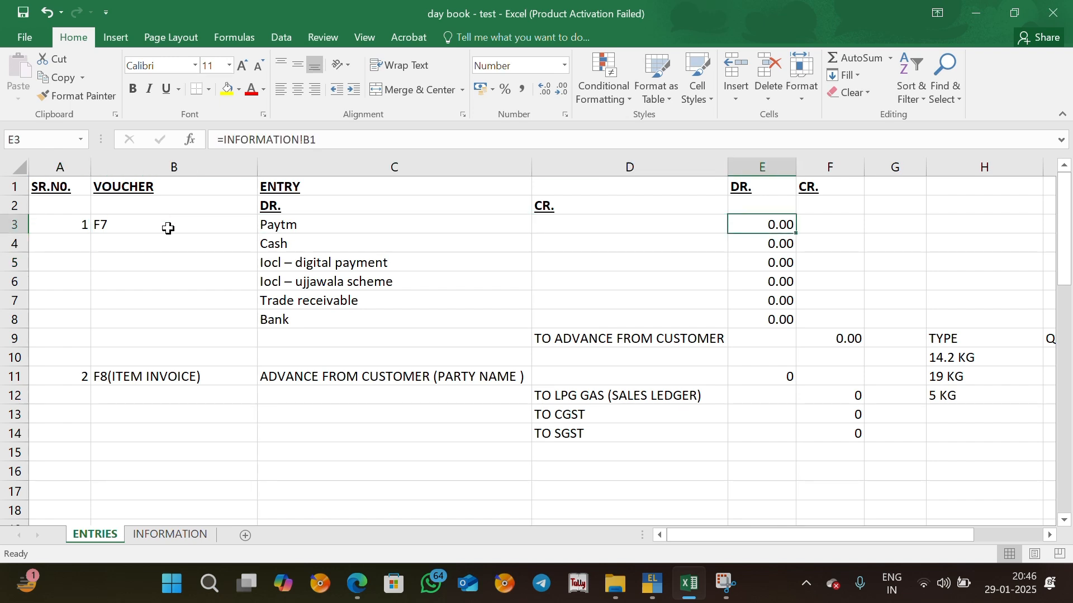
pyautogui.hscroll(2, 354, 366)
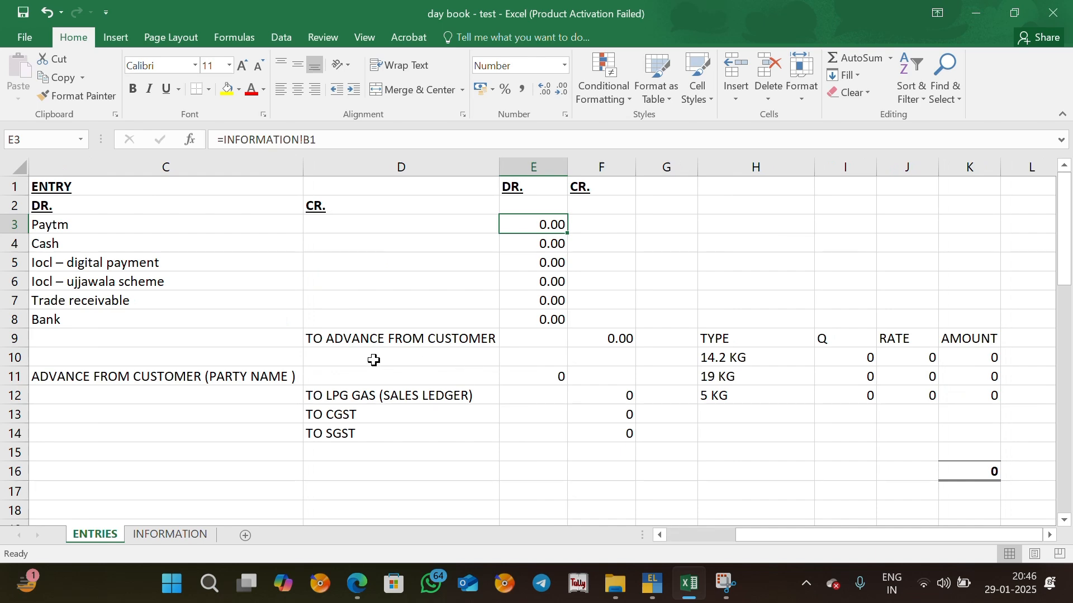
pyautogui.hscroll(-2, 335, 366)
# Examine the second voucher, F8 (ITEM INVOICE), on the ENTRIES sheet, including its customer advance, LPG gas sales and GST lines
pyautogui.click(310, 371)
pyautogui.press('Up')
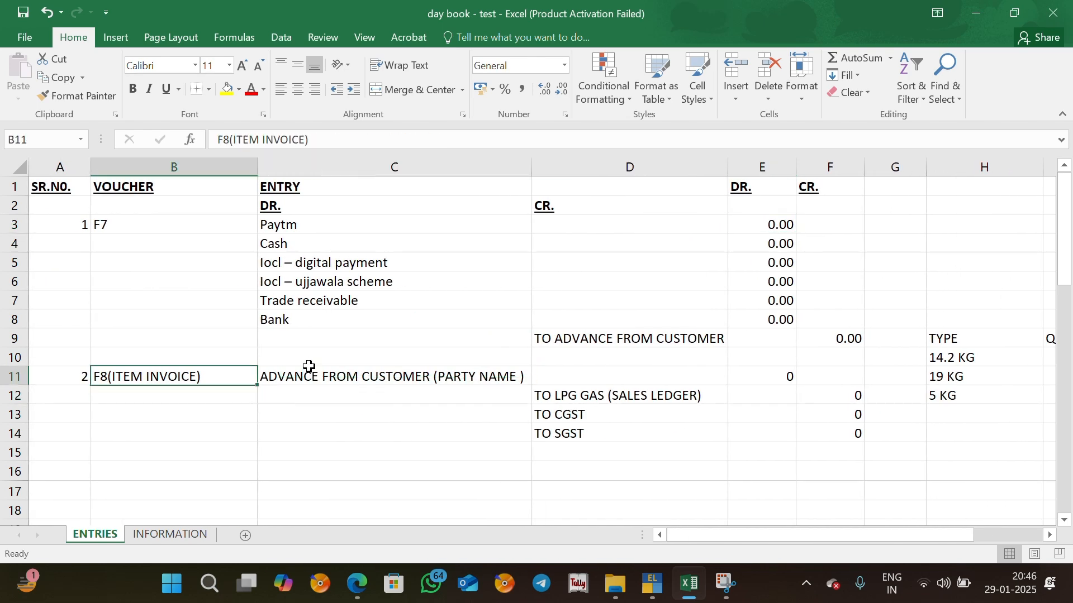
pyautogui.scroll(-4, 306, 367)
pyautogui.scroll(3, 261, 417)
pyautogui.scroll(1, 262, 416)
pyautogui.press('Down')
pyautogui.press('Right')
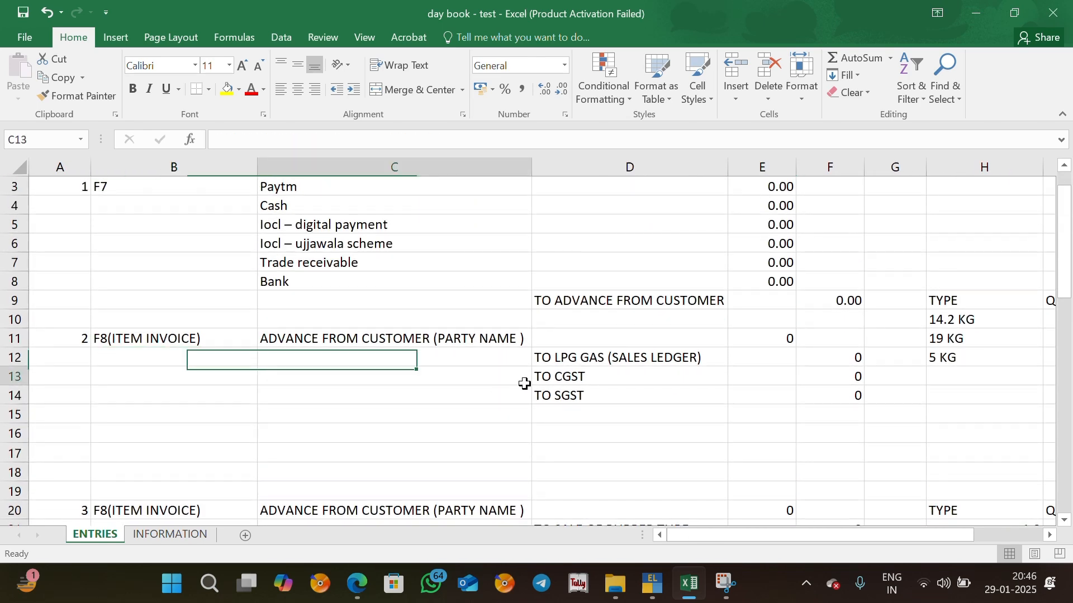
pyautogui.press('Right')
pyautogui.press('Down')
pyautogui.press('Right')
pyautogui.press('Right')
pyautogui.press('Right')
pyautogui.press('Left')
pyautogui.press('Left')
pyautogui.press('Up')
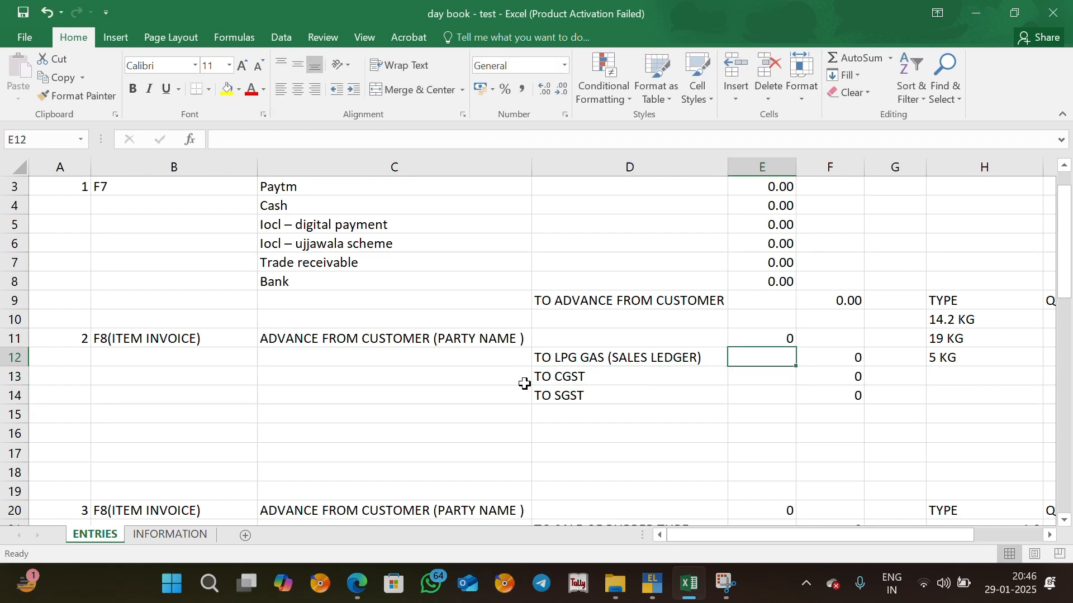
pyautogui.press('Left')
pyautogui.press('Up')
pyautogui.press('Left')
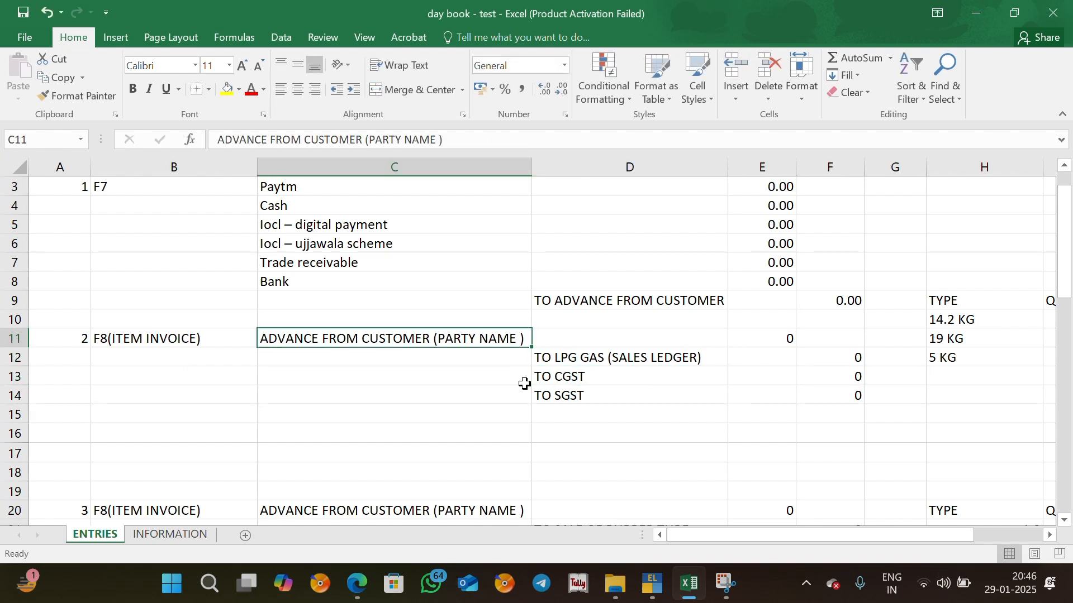
# Return to the INFORMATION sheet and mute the system sound
pyautogui.hotkey('ctrl', 'pagedown')
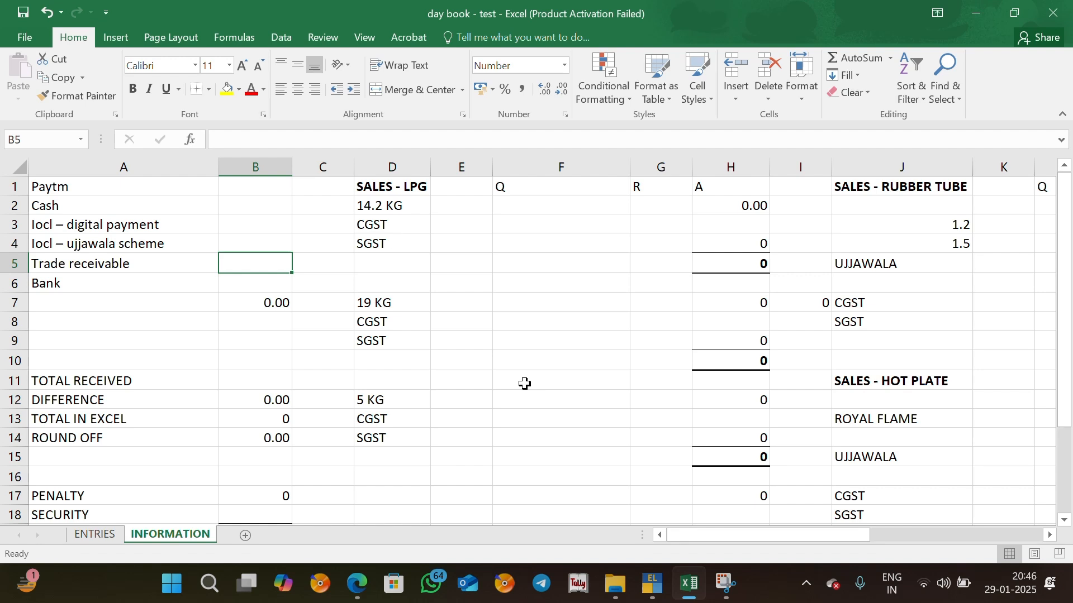
pyautogui.press('Up')
pyautogui.press('Up')
pyautogui.press('XF86AudioMute')
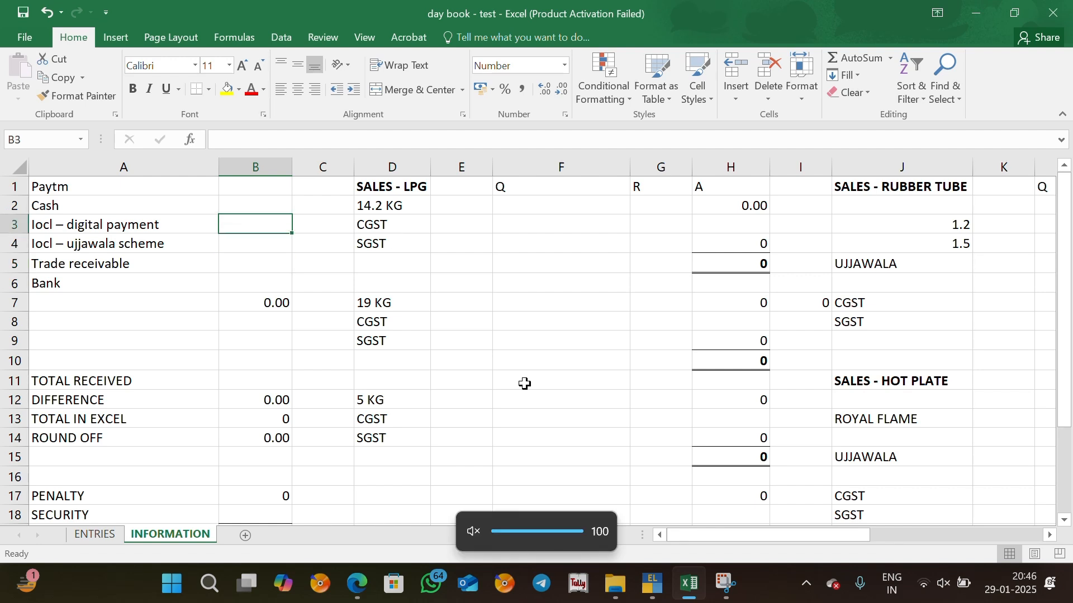
# Consult the Daily Sale Statement and enter 198 as the 14.2 KG cylinder quantity in cell F2 of the INFORMATION sheet
pyautogui.hotkey('alt', 'Tab')
pyautogui.hotkey('alt', 'Tab')
pyautogui.hotkey('alt', 'Tab')
pyautogui.hotkey('alt', 'Tab')
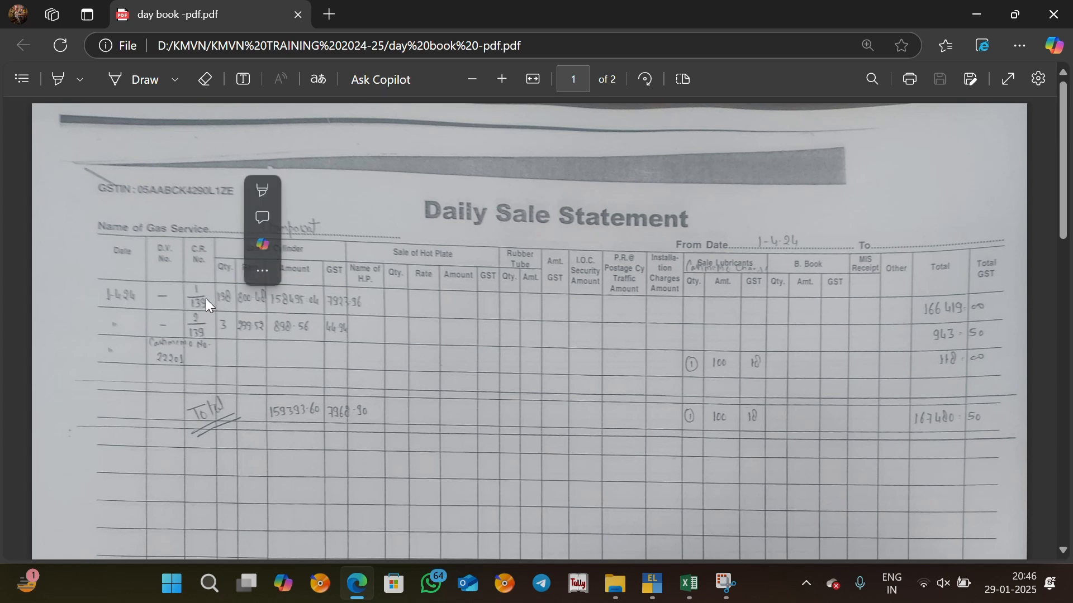
pyautogui.hotkey('alt', 'Tab')
pyautogui.press('Right')
pyautogui.press('Right')
pyautogui.press('Up')
pyautogui.press('Right')
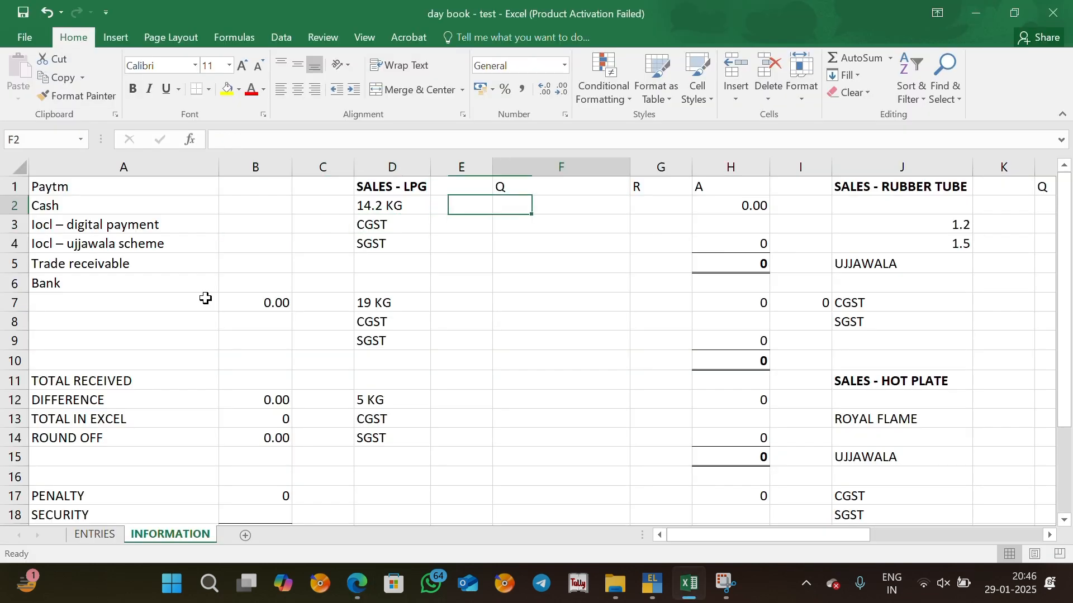
pyautogui.hotkey('alt', 'Tab')
pyautogui.hotkey('alt', 'Tab')
pyautogui.write('198')
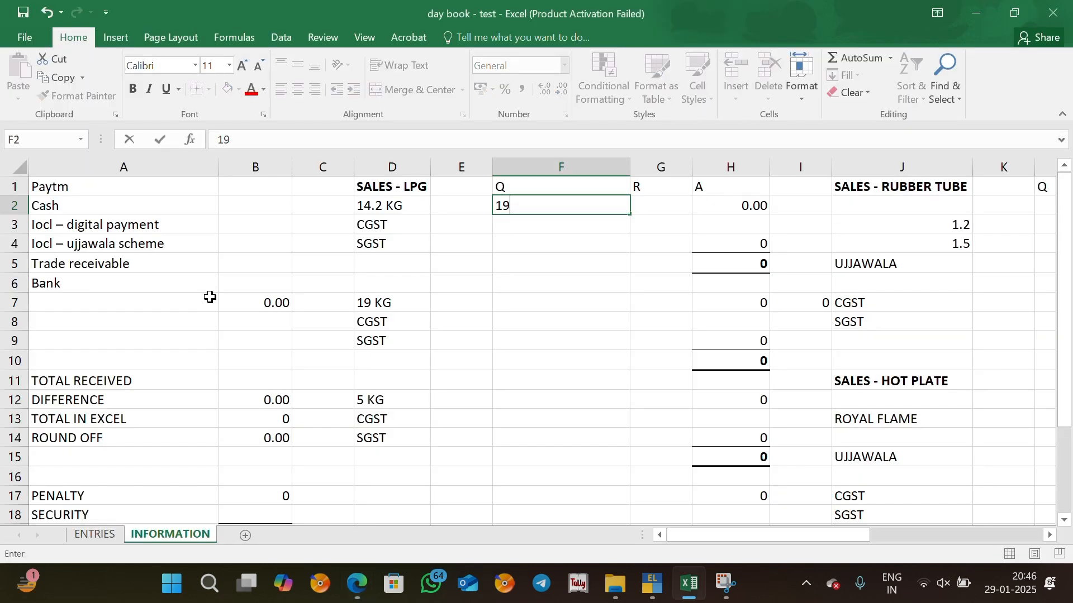
pyautogui.press('Tab')
# Enter 800.48 as the 14.2 KG cylinder rate in cell G2 and check the calculated amount against the Daily Sale Statement
pyautogui.hotkey('alt', 'Tab')
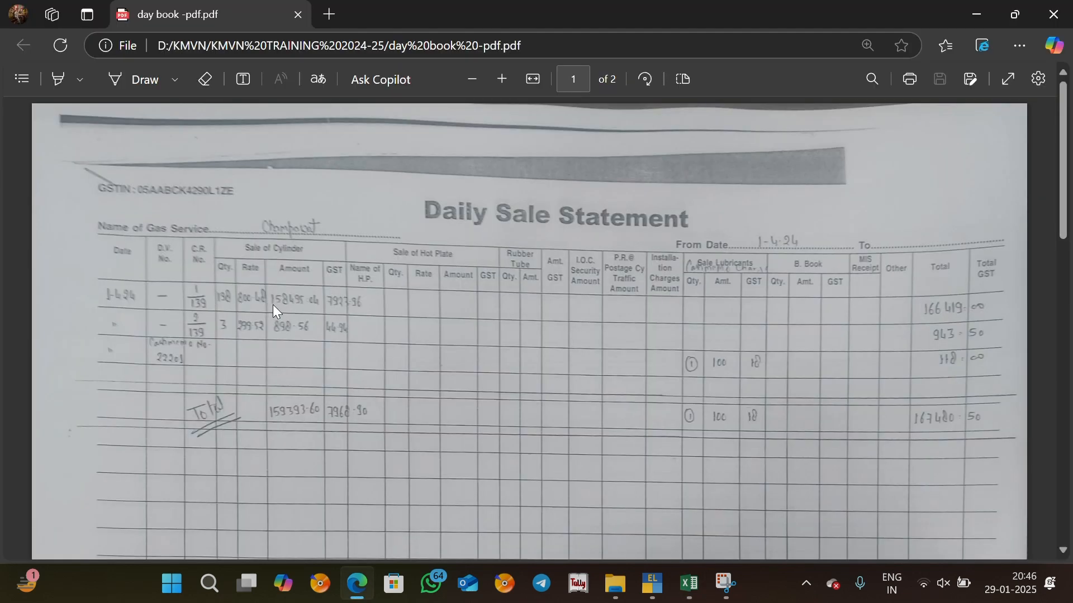
pyautogui.hotkey('alt', 'Tab')
pyautogui.write('800')
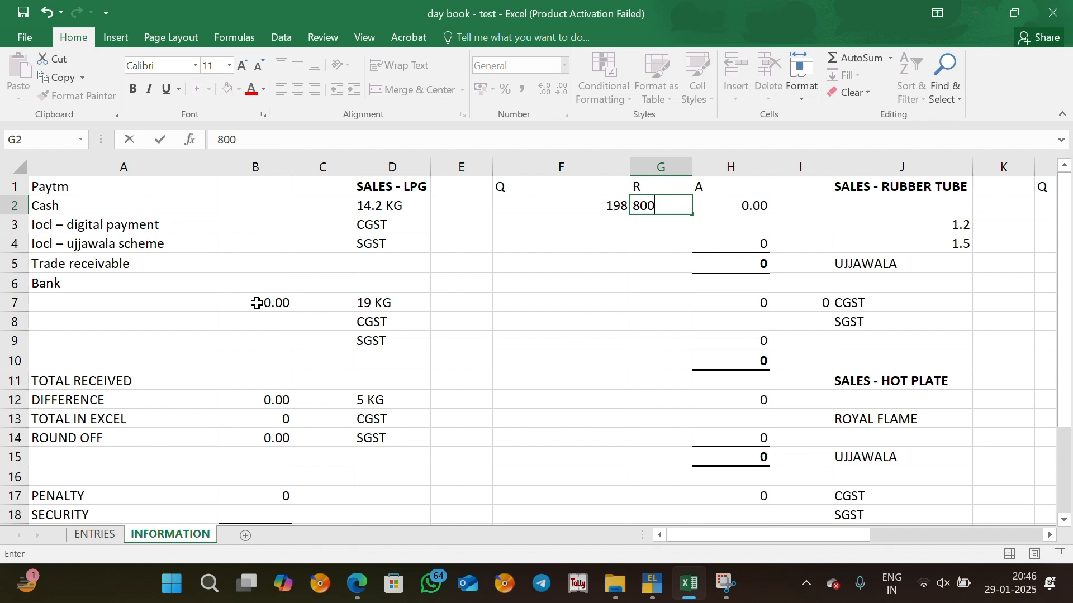
pyautogui.write('.48')
pyautogui.press('Return')
pyautogui.press('Up')
pyautogui.press('Right')
pyautogui.press('Right')
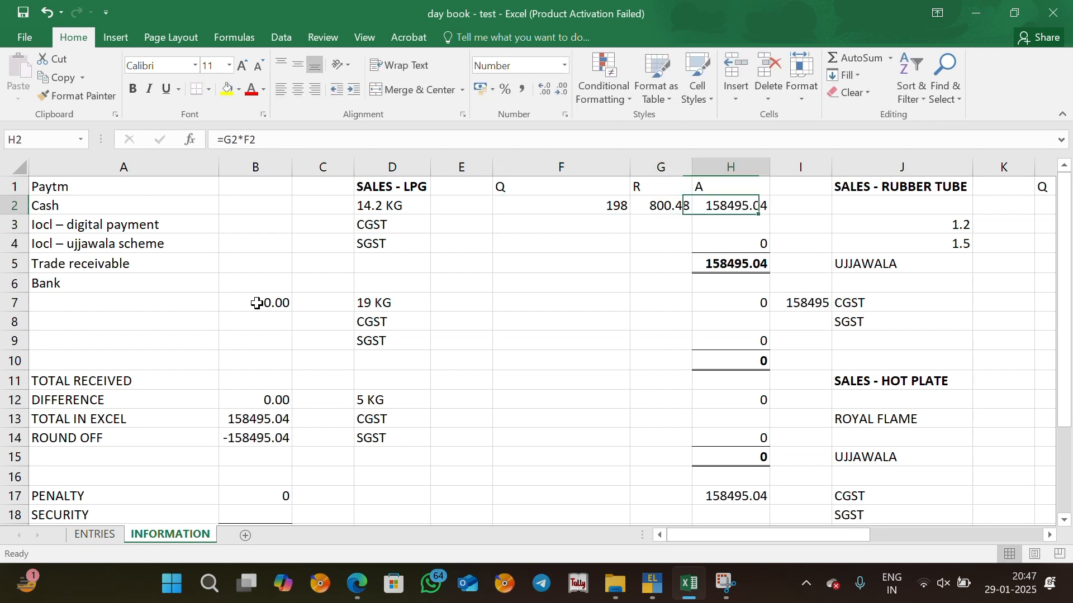
pyautogui.hotkey('alt', 'Tab')
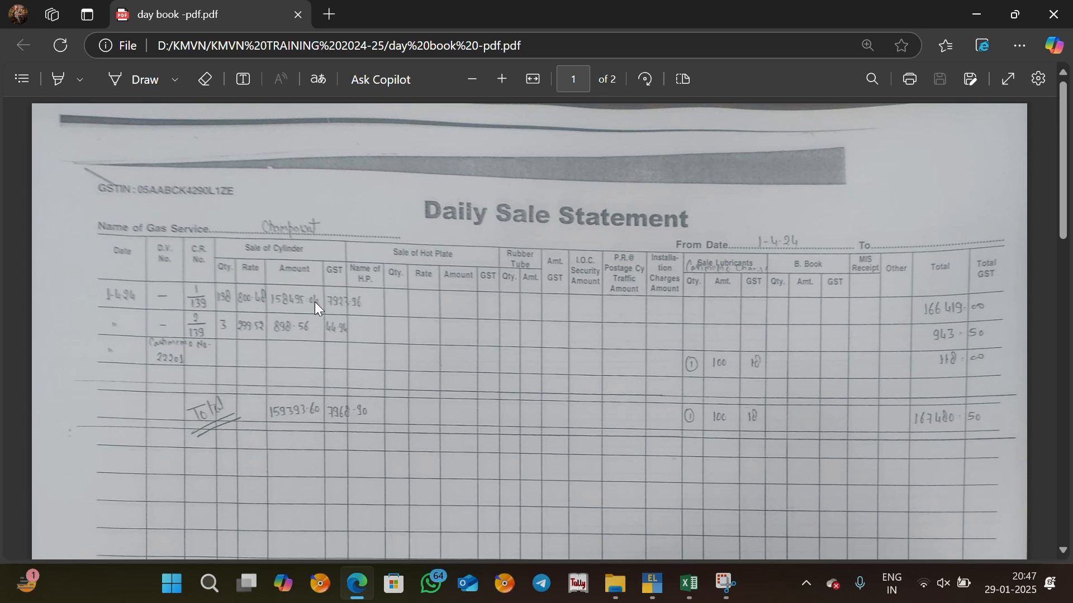
pyautogui.hotkey('alt', 'Tab')
pyautogui.hotkey('alt', 'Tab')
pyautogui.hotkey('alt', 'Tab')
# Enter the 14.2 KG CGST as =7923.96/2 in cell H3 and compare the total in H5 with the Daily Sale Statement
pyautogui.press('Down')
pyautogui.hotkey('alt', 'Tab')
pyautogui.hotkey('alt', 'Tab')
pyautogui.write('=7923')
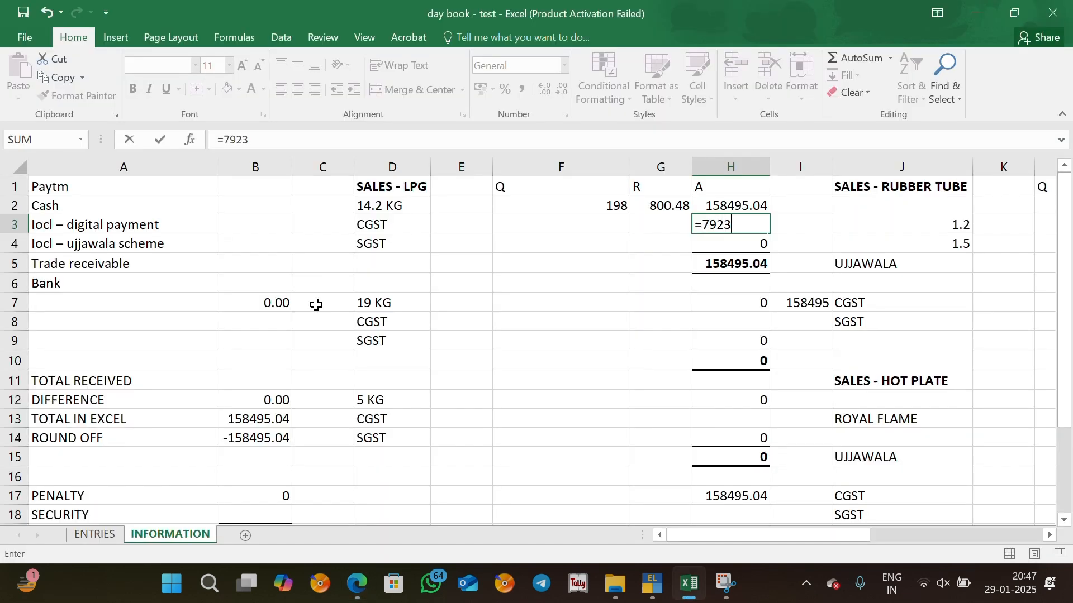
pyautogui.write('.9')
pyautogui.hotkey('alt', 'Tab')
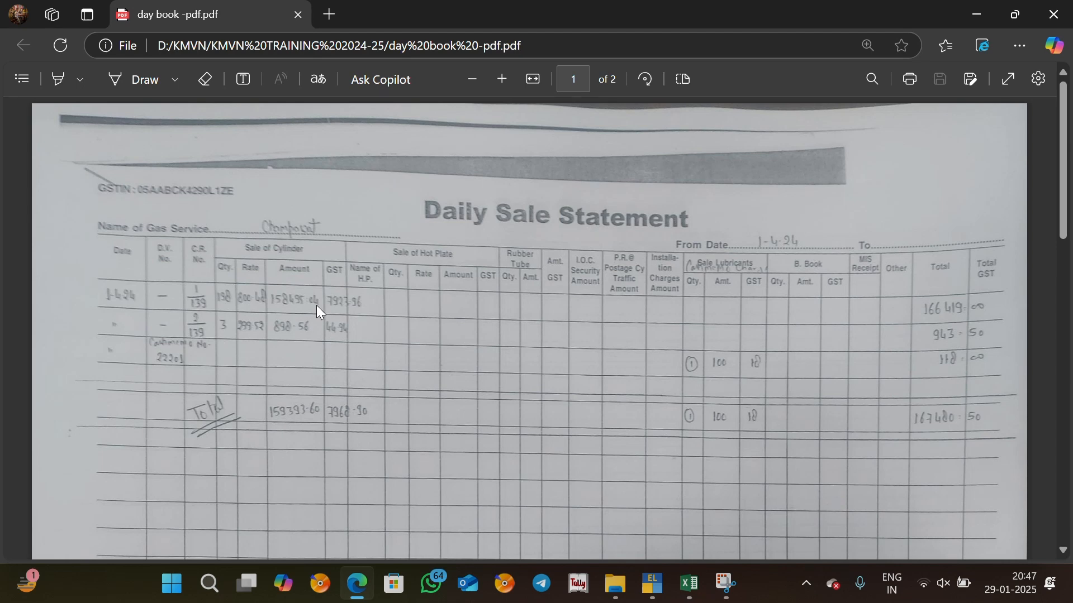
pyautogui.hotkey('alt', 'Tab')
pyautogui.write('6/2')
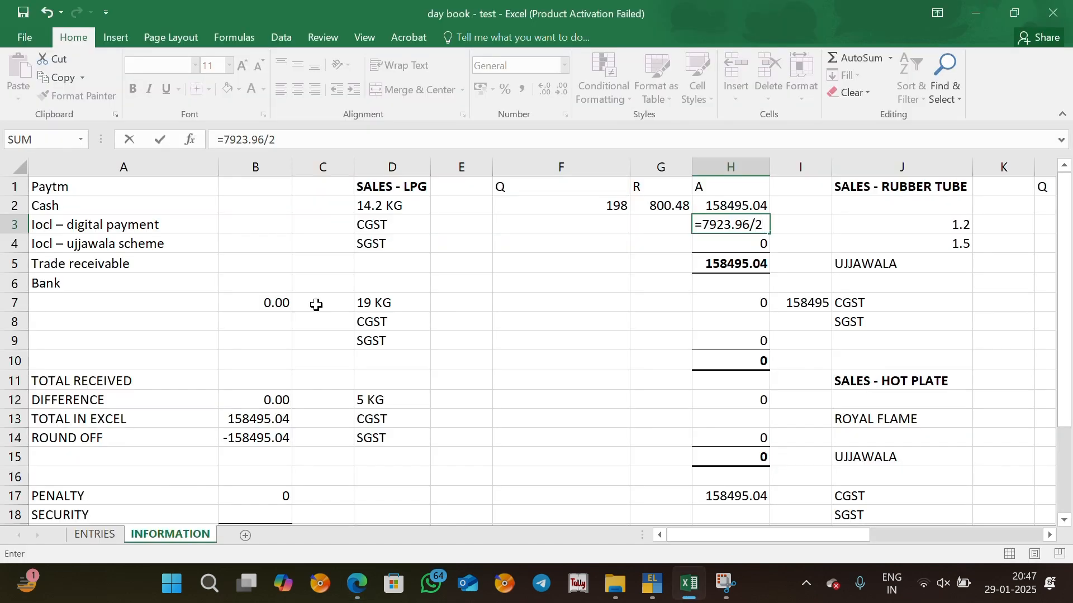
pyautogui.press('Return')
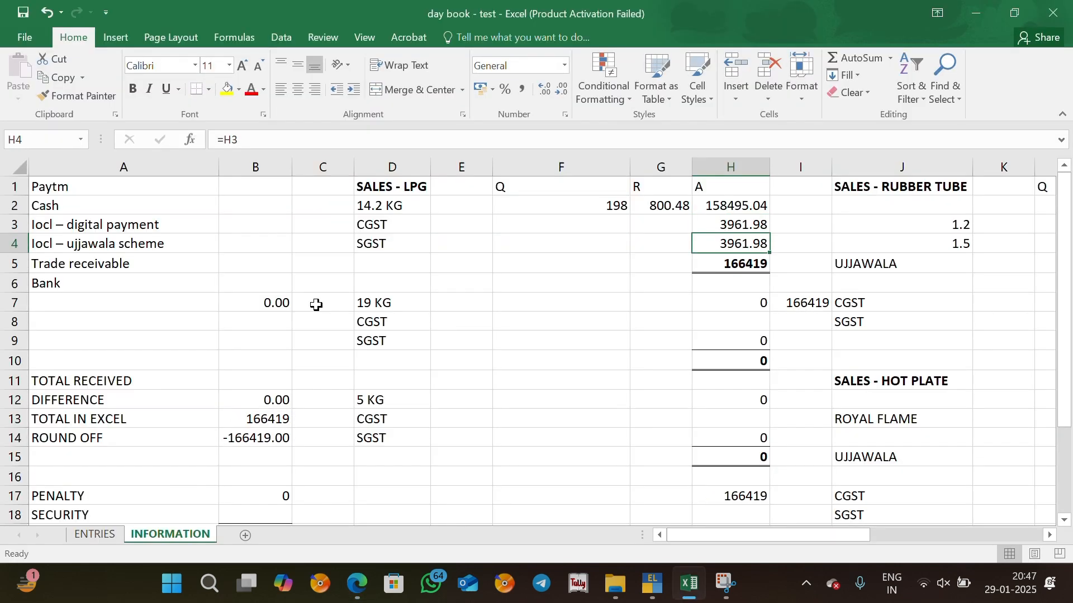
pyautogui.press('Down')
pyautogui.hotkey('alt', 'Tab')
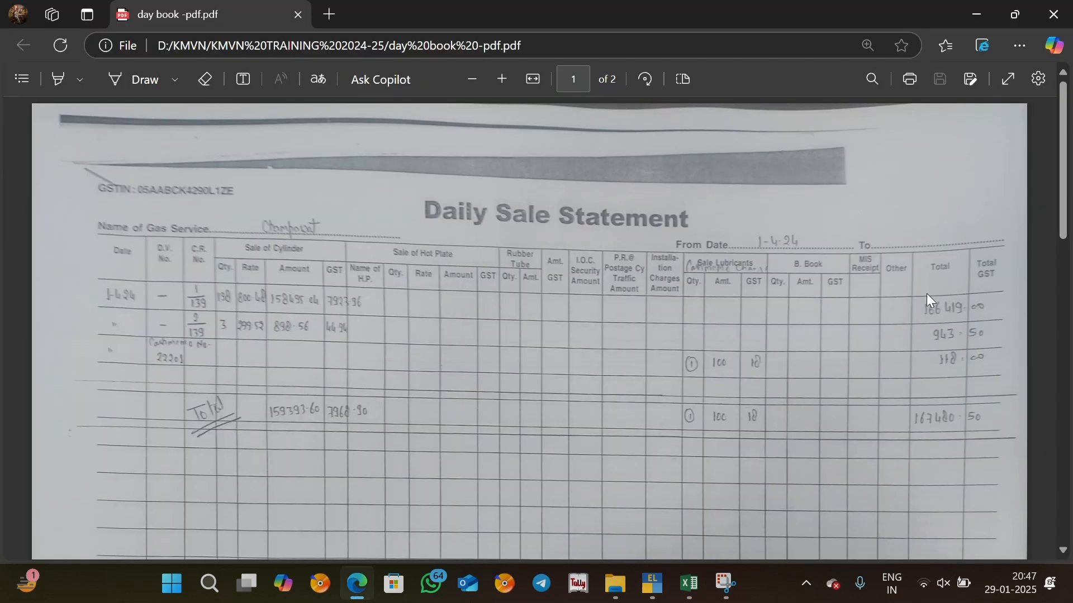
pyautogui.hotkey('alt', 'Tab')
pyautogui.hotkey('alt', 'Tab')
pyautogui.hotkey('alt', 'Tab')
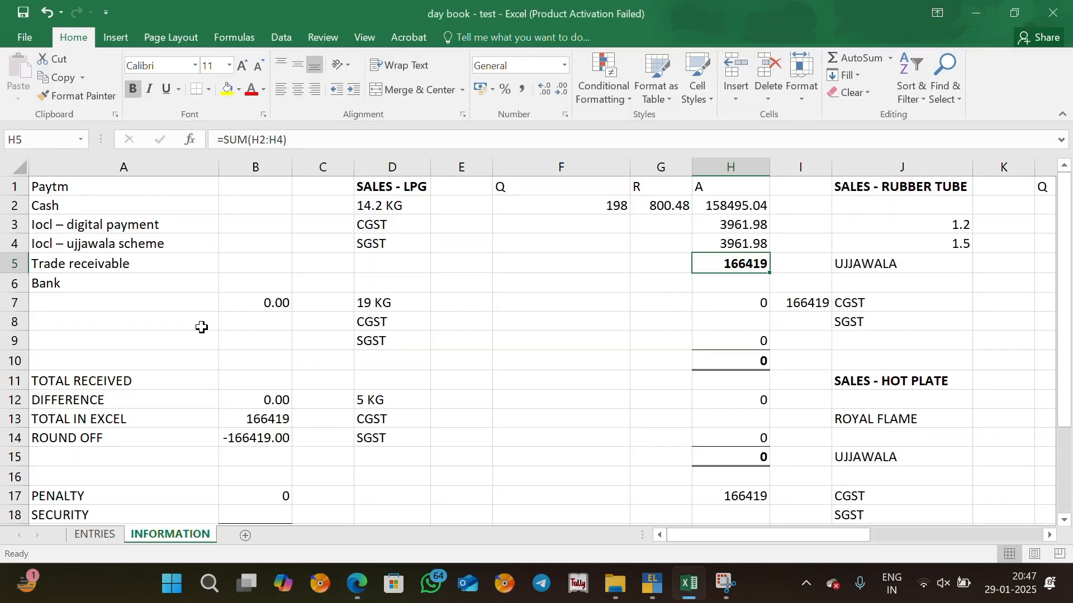
# Consult the Daily Sale Statement and enter 3 as the 5 KG cylinder quantity in cell F12
pyautogui.click(456, 411)
pyautogui.press('Up')
pyautogui.press('Right')
pyautogui.hotkey('alt', 'Tab')
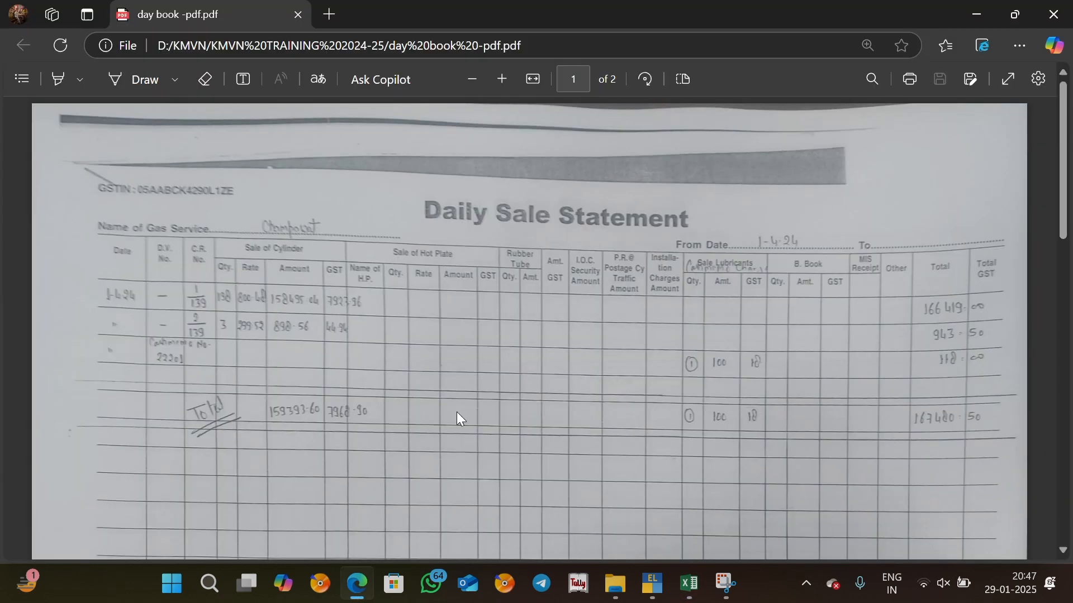
pyautogui.hotkey('alt', 'Tab')
pyautogui.write('3')
pyautogui.press('Tab')
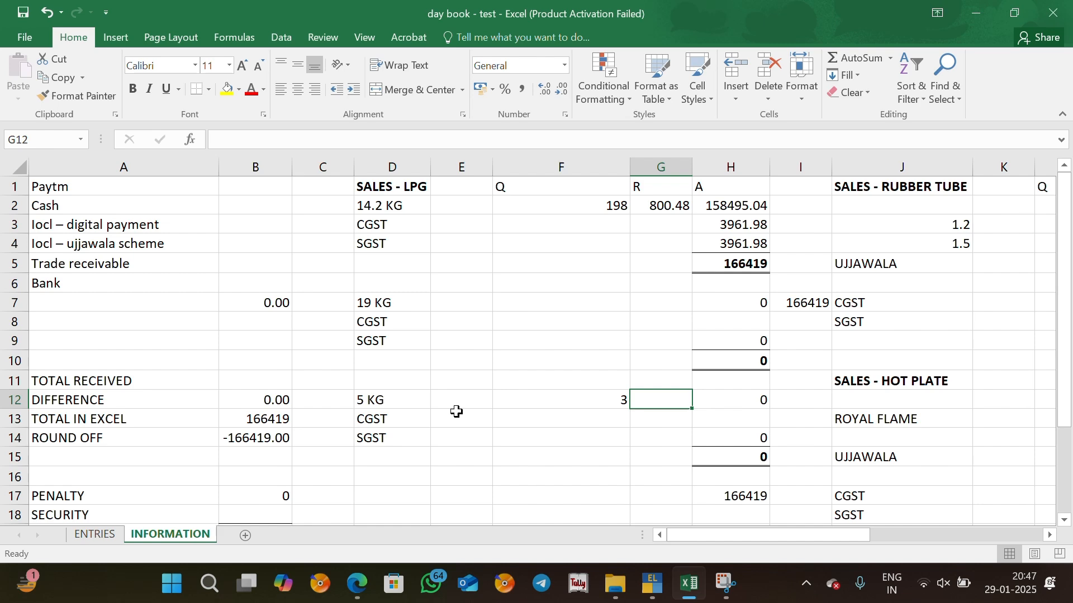
# Enter 299.52 from the Daily Sale Statement as the 5 KG cylinder rate in cell G12
pyautogui.hotkey('alt', 'Tab')
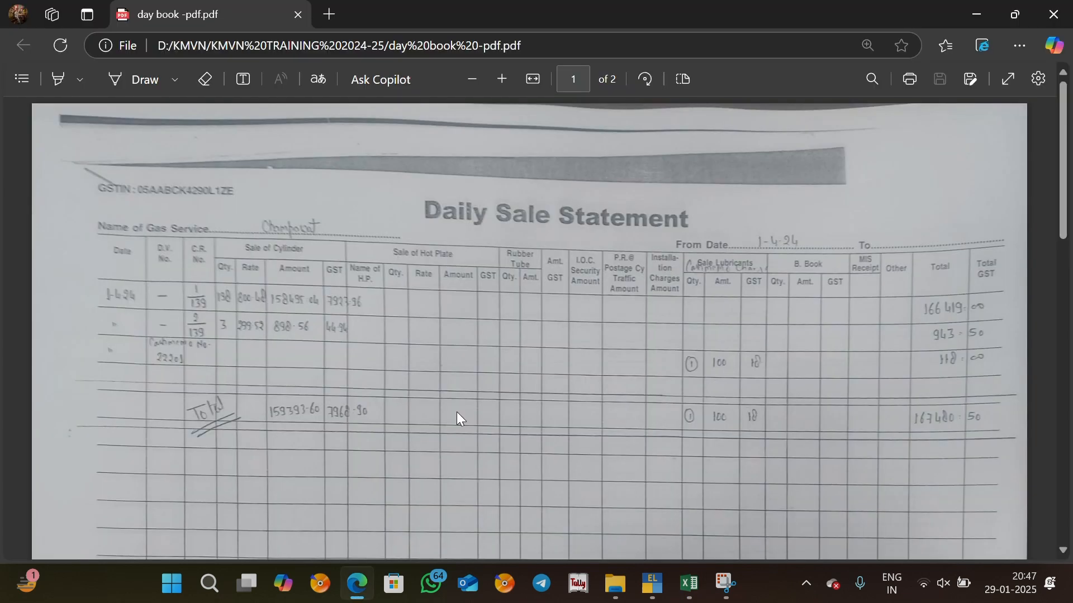
pyautogui.hotkey('alt', 'Tab')
pyautogui.write('299')
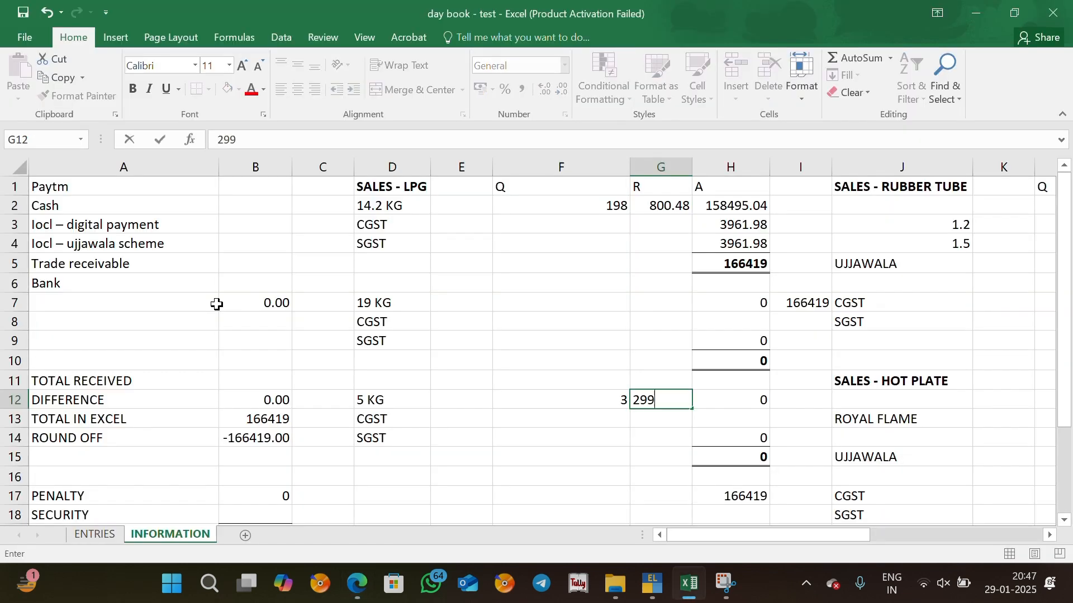
pyautogui.write('.52')
pyautogui.press('Tab')
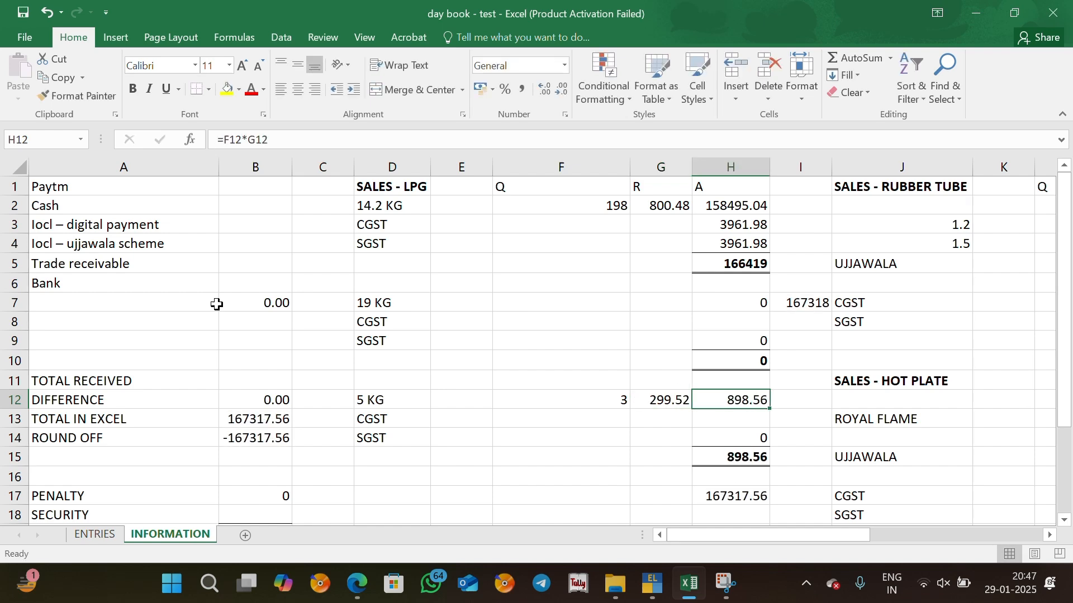
# Enter the 5 KG CGST as =44.94/2 in cell H13 and compare the total in H15 with the Daily Sale Statement
pyautogui.hotkey('alt', 'Tab')
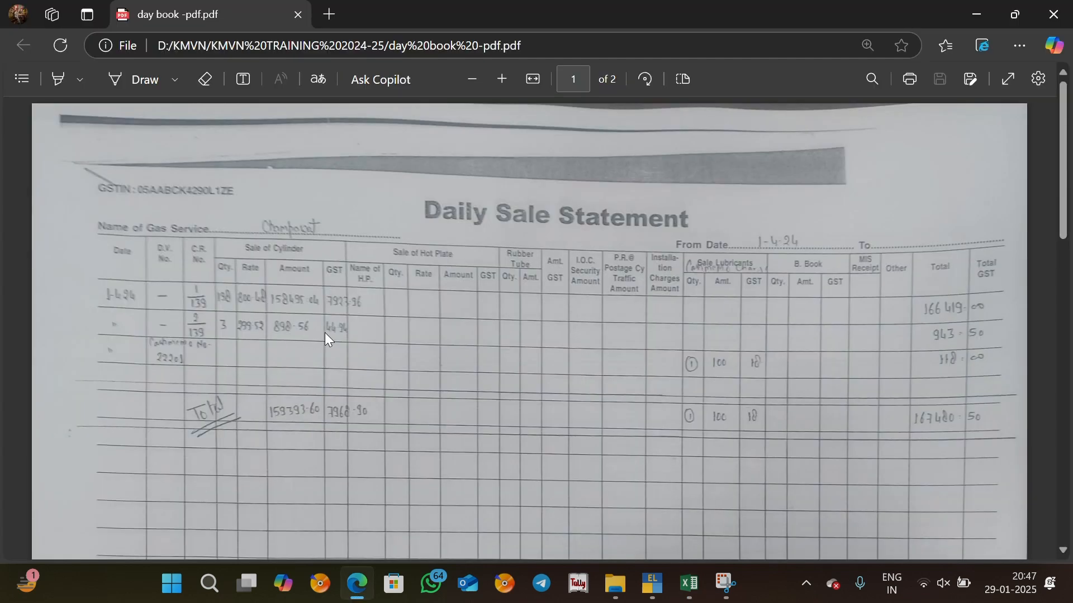
pyautogui.hotkey('alt', 'Tab')
pyautogui.press('Down')
pyautogui.write('=44.')
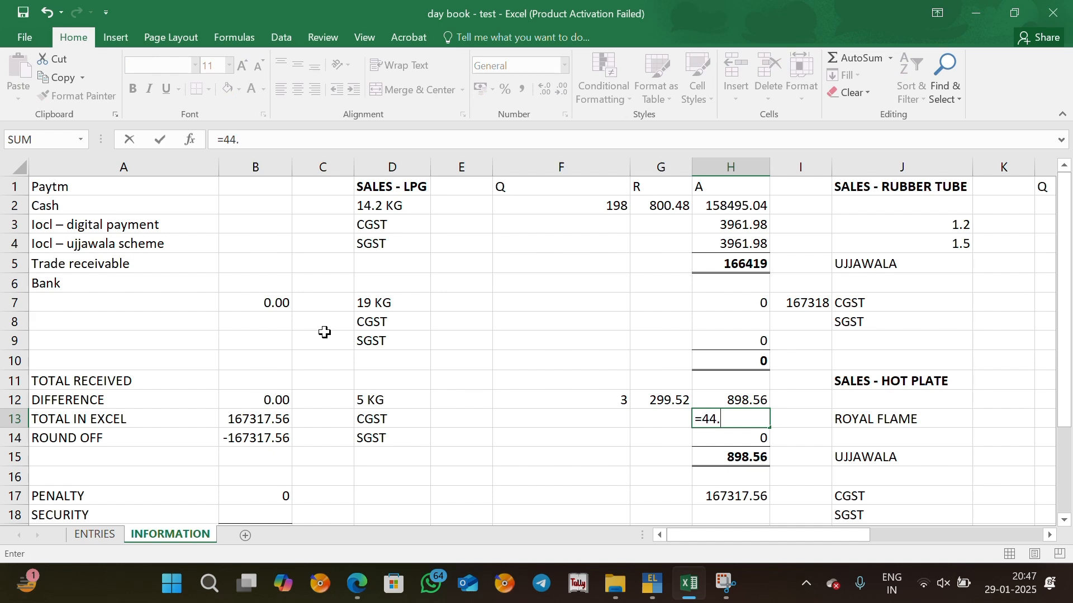
pyautogui.write('94/2')
pyautogui.press('Return')
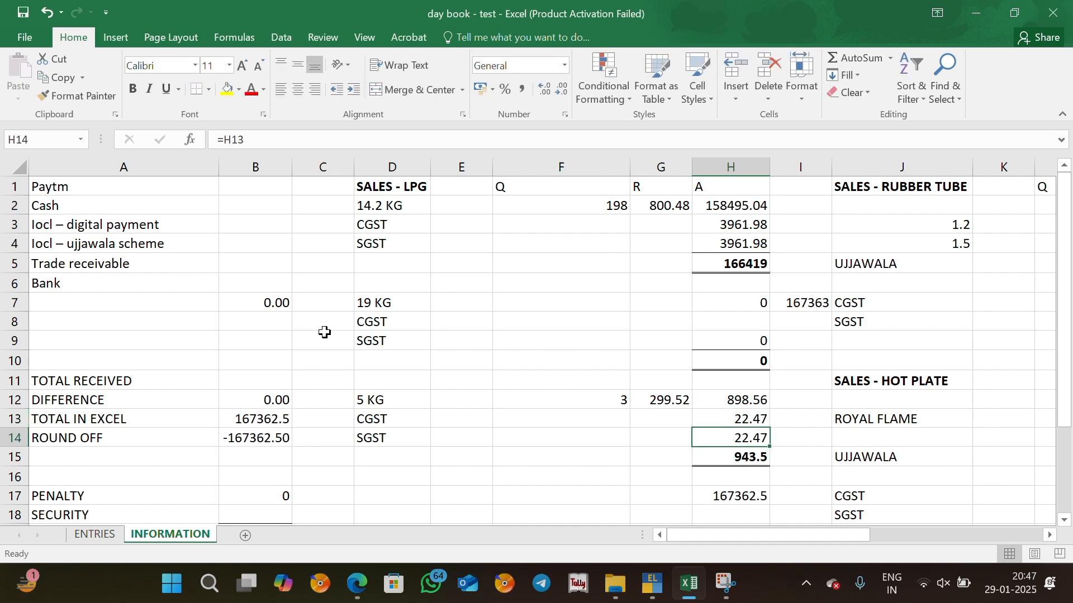
pyautogui.press('Down')
pyautogui.hotkey('alt', 'Tab')
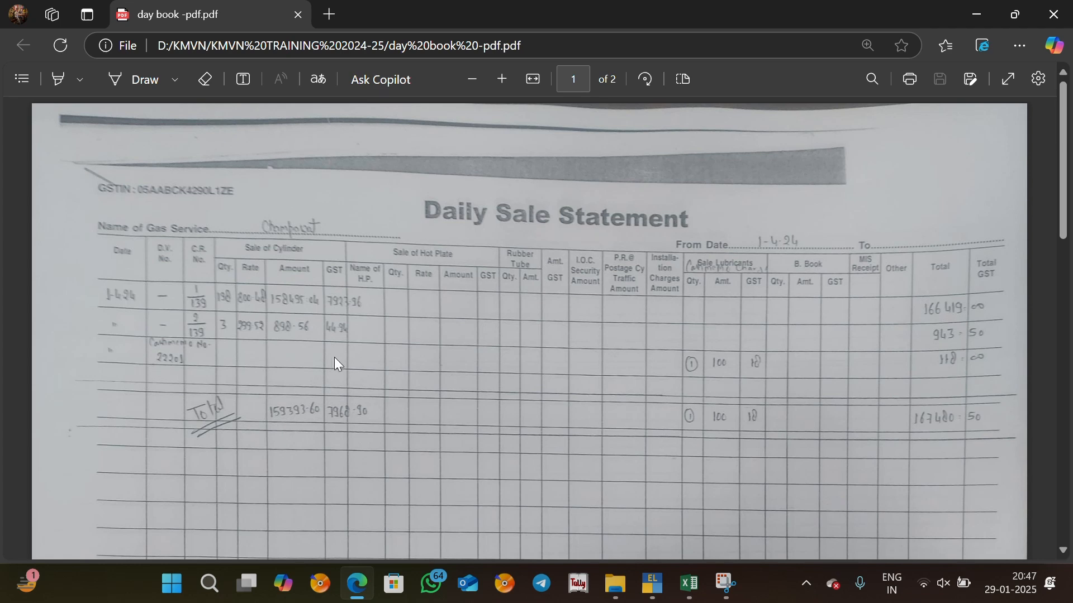
pyautogui.hotkey('alt', 'Tab')
# Enter 100 as the INSTALLATION amount in cell R1, consulting the Daily Sale Statement
pyautogui.hscroll(5, 694, 364)
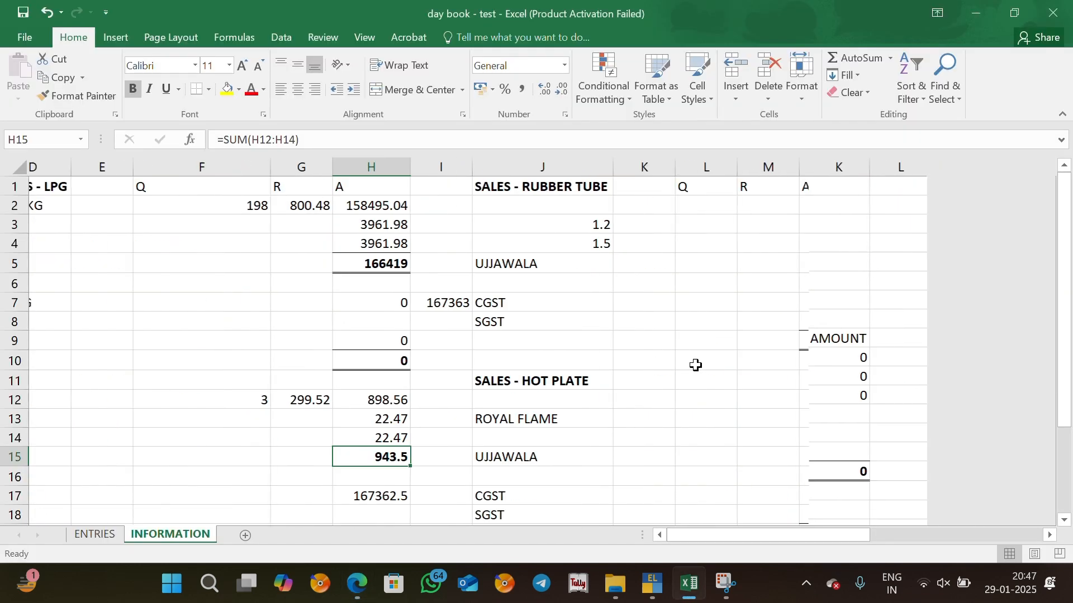
pyautogui.click(648, 213)
pyautogui.press('Up')
pyautogui.press('Right')
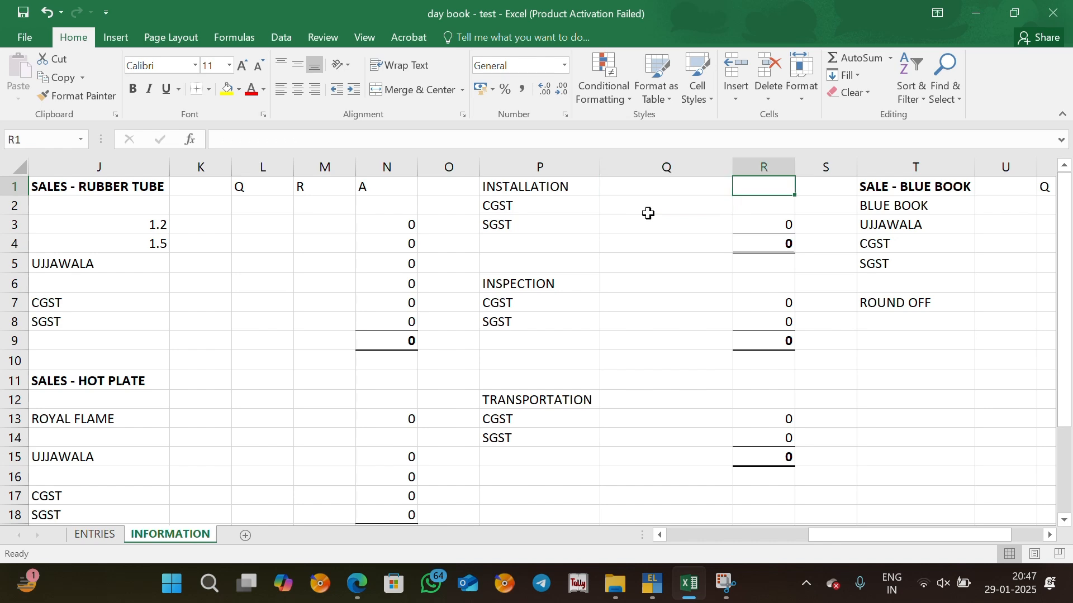
pyautogui.hotkey('alt', 'Tab')
pyautogui.hotkey('alt', 'Tab')
pyautogui.write('100')
pyautogui.press('Return')
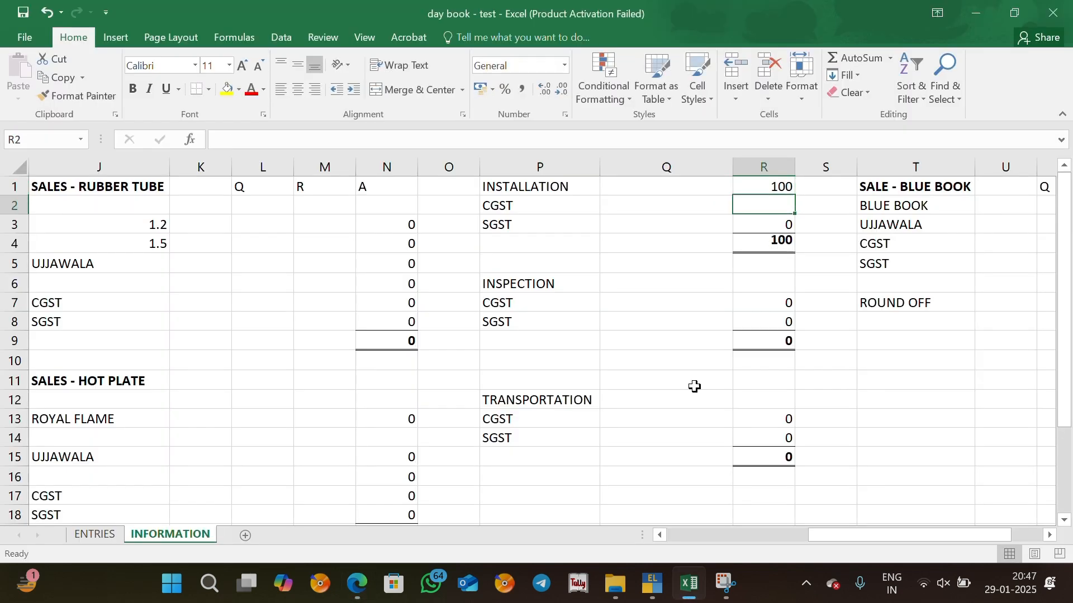
# Enter the installation CGST as =18/2 in cell R2 and check the total against the Daily Sale Statement
pyautogui.write('=18/2')
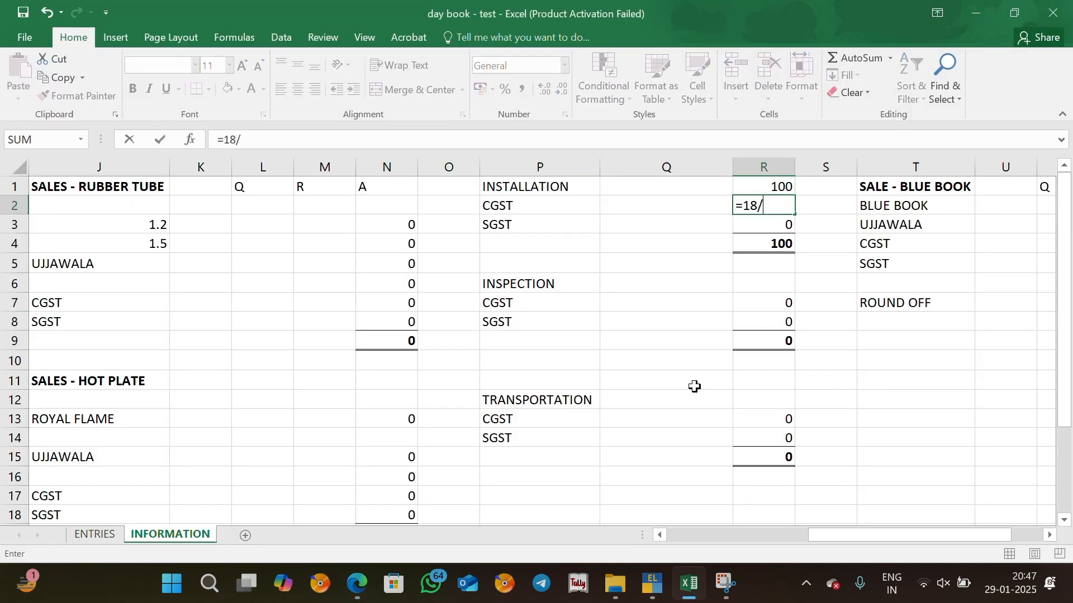
pyautogui.press('Return')
pyautogui.hotkey('alt', 'Tab')
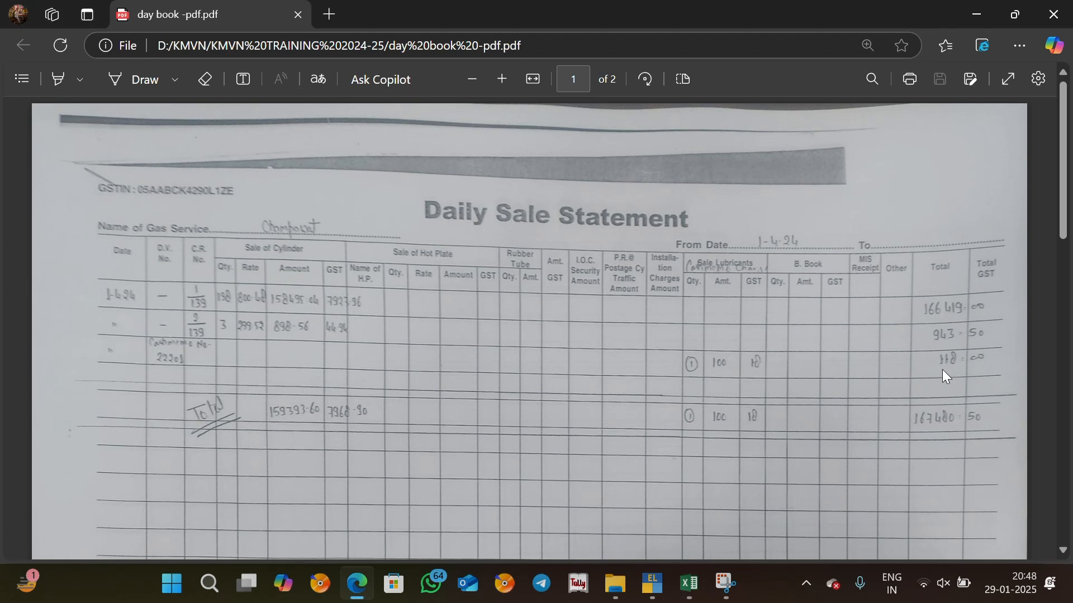
pyautogui.hotkey('alt', 'Tab')
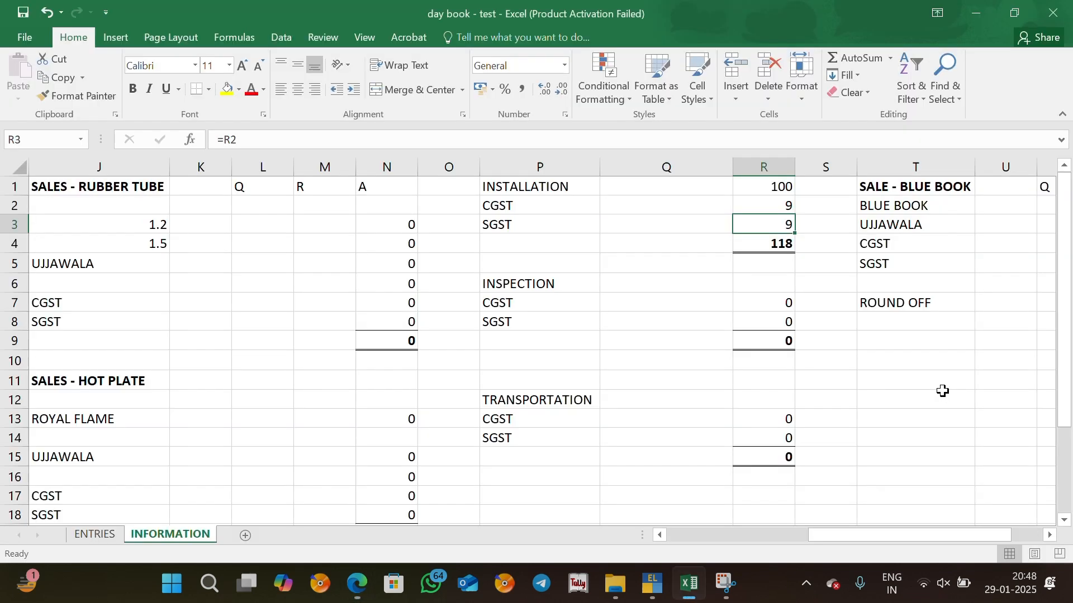
# Select the totals in H5, H15 and R4 together to compare their sum with the Daily Sale Statement's grand total
pyautogui.click(773, 249)
pyautogui.hscroll(-5, 534, 232)
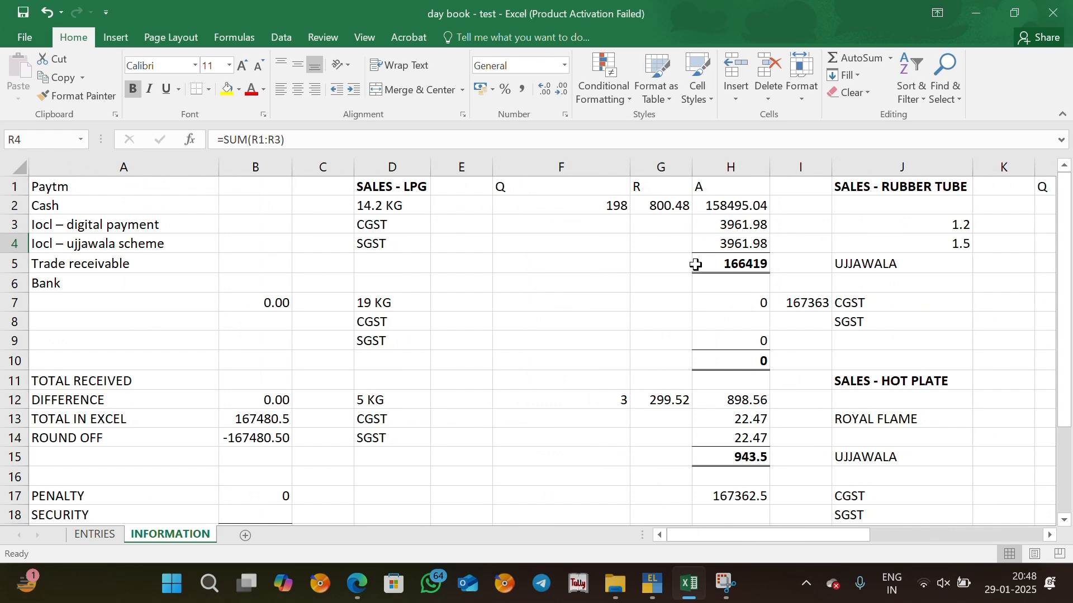
pyautogui.click(723, 265)
pyautogui.keyDown('ctrl'); pyautogui.click(741, 455); pyautogui.keyUp('ctrl')
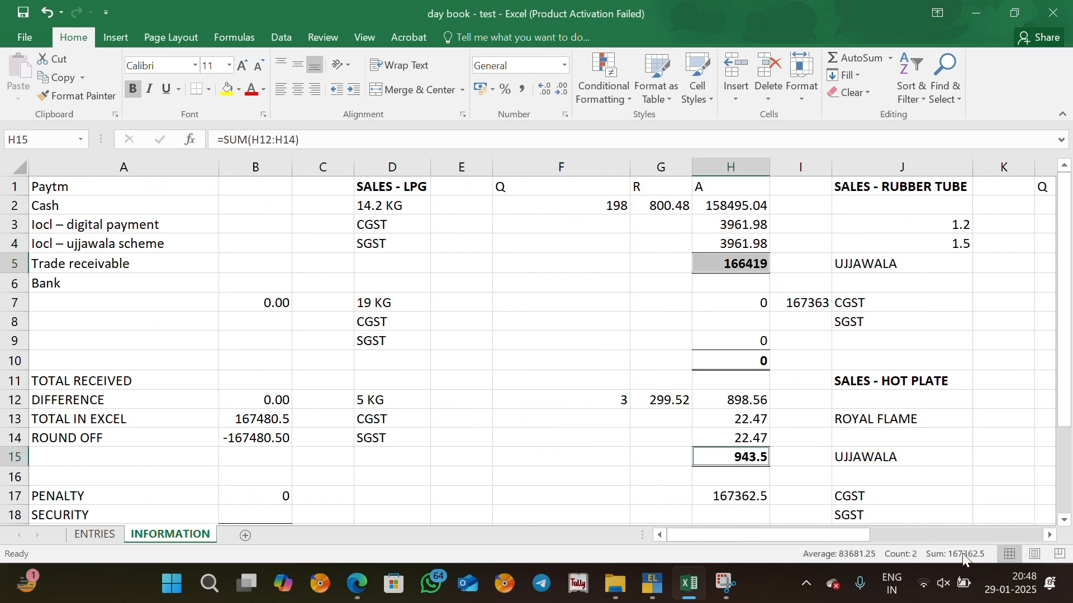
pyautogui.hotkey('alt', 'Tab')
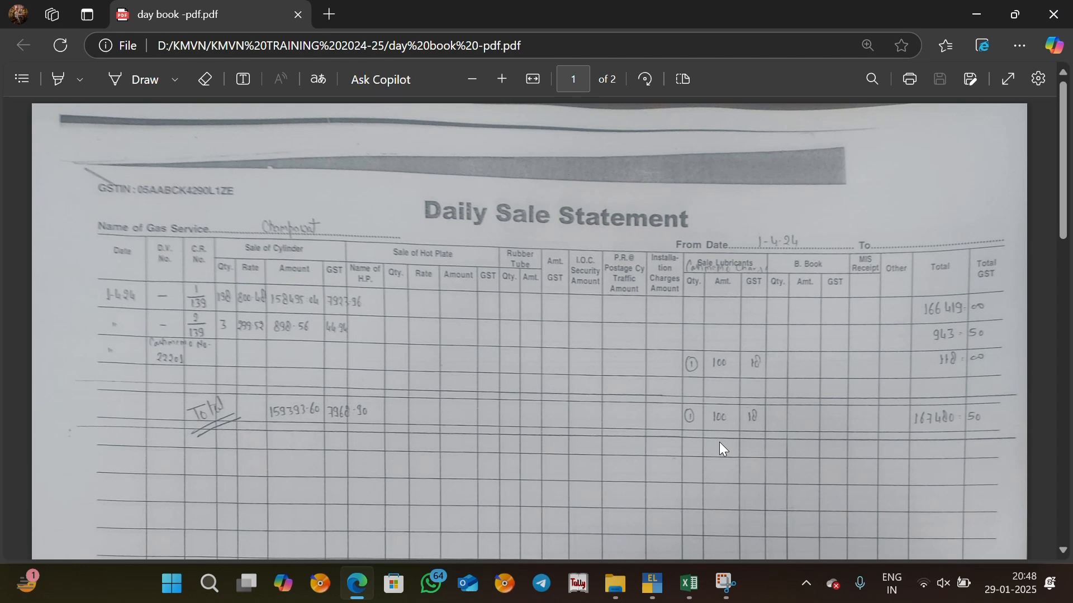
pyautogui.hotkey('alt', 'Tab')
pyautogui.hscroll(4, 718, 438)
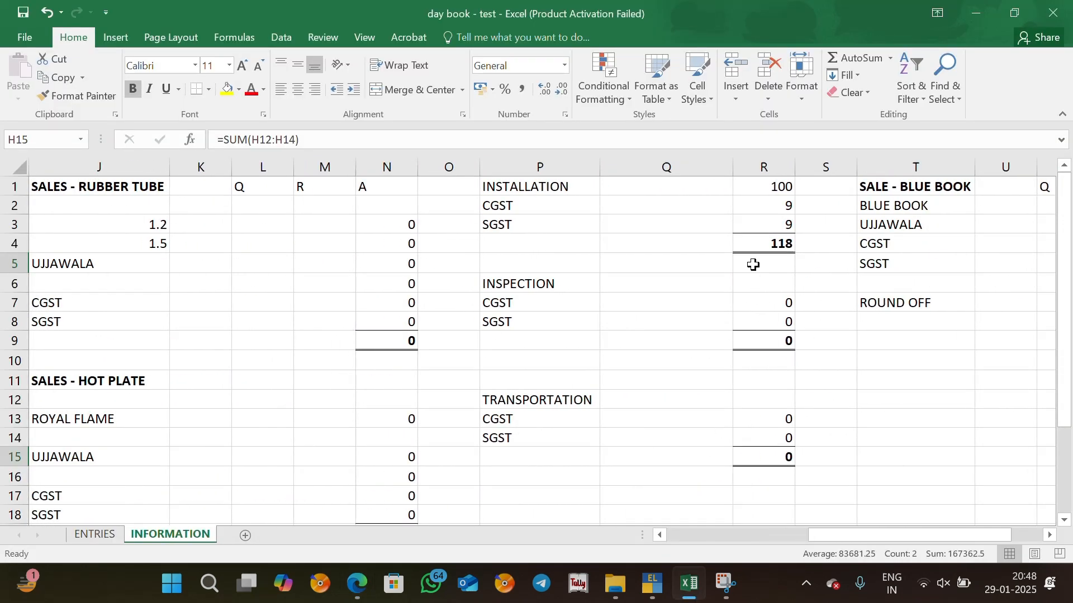
pyautogui.keyDown('ctrl'); pyautogui.click(774, 247); pyautogui.keyUp('ctrl')
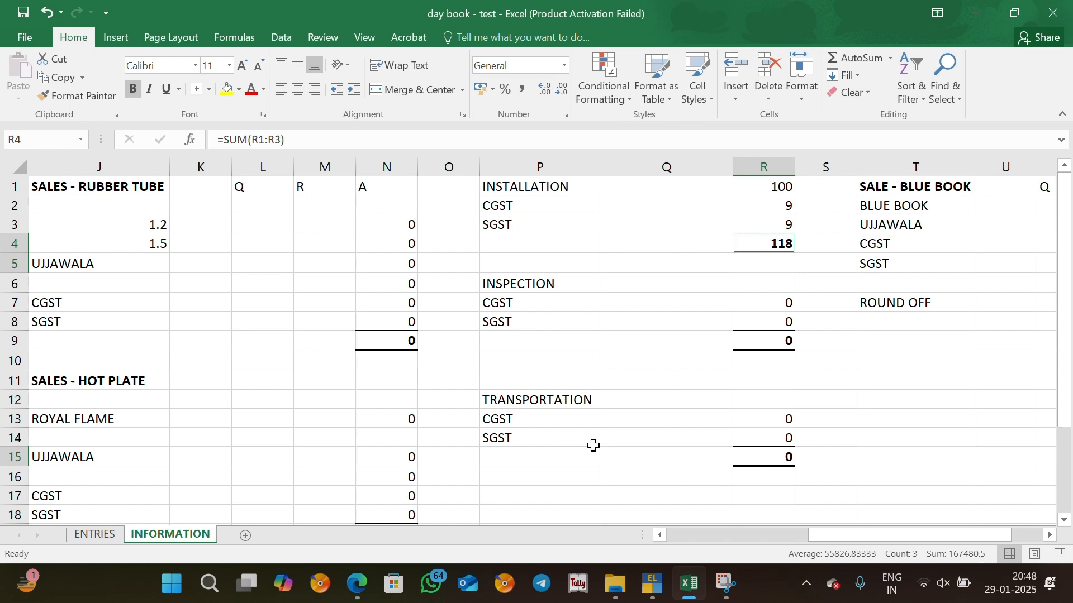
# Cross-check the day's total by selecting the combined LPG total in H17 together with the installation total in R4
pyautogui.hscroll(-8, 593, 445)
pyautogui.moveTo(593, 445); pyautogui.dragTo(732, 230)
pyautogui.click(733, 481)
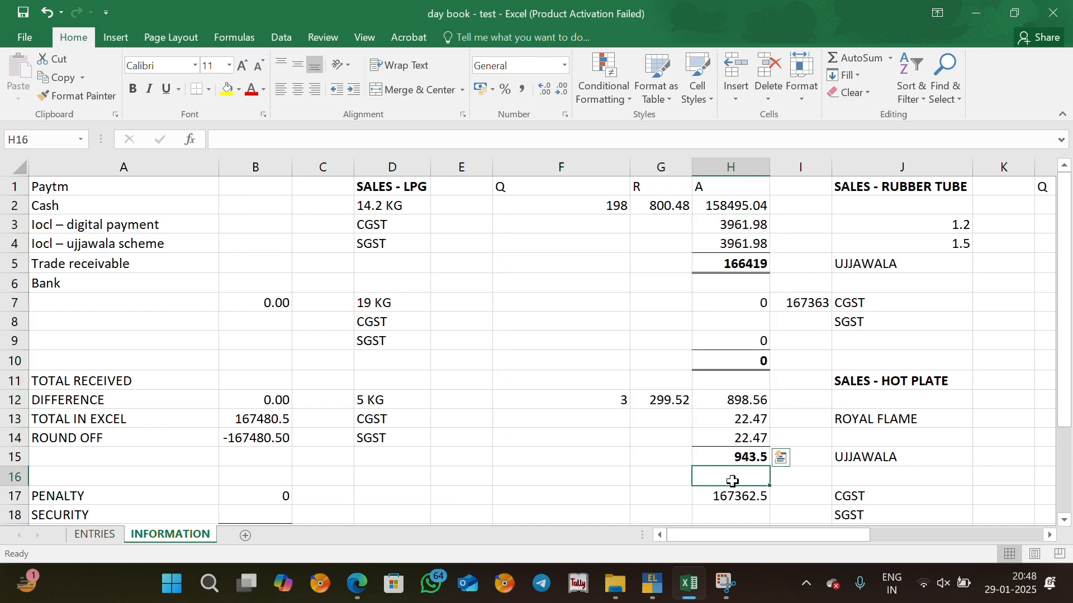
pyautogui.hscroll(3, 886, 471)
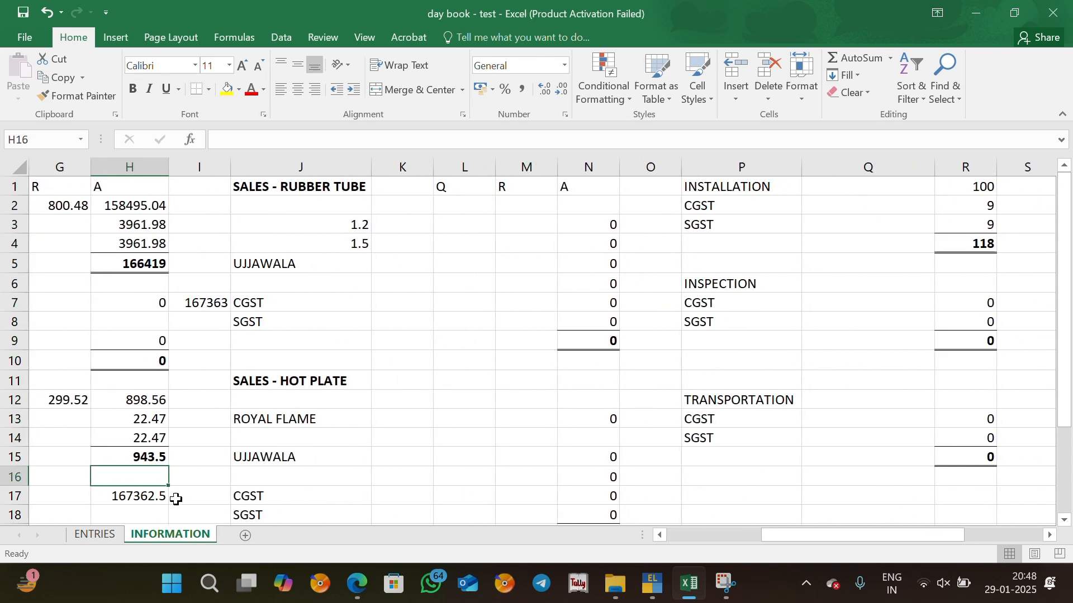
pyautogui.click(163, 496)
pyautogui.hscroll(1, 917, 167)
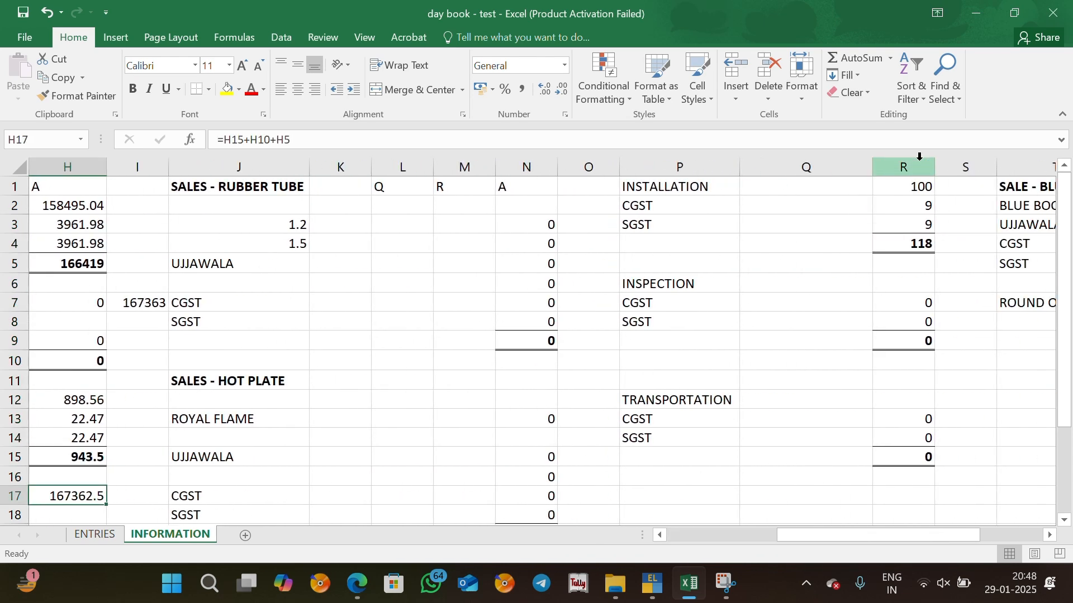
pyautogui.keyDown('ctrl'); pyautogui.click(925, 244); pyautogui.keyUp('ctrl')
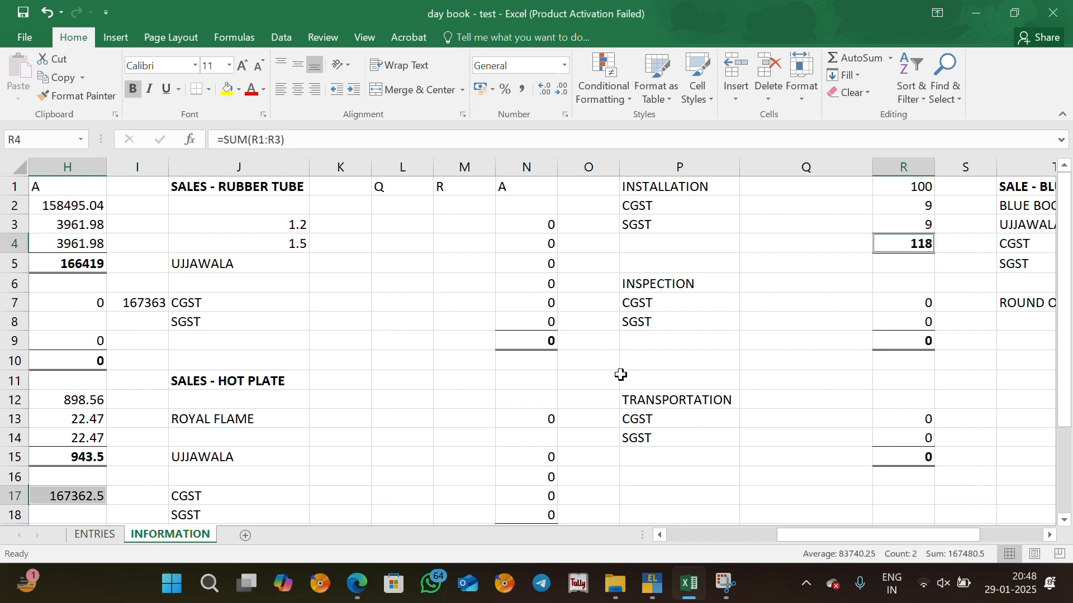
pyautogui.hscroll(-3, 620, 376)
pyautogui.click(358, 281)
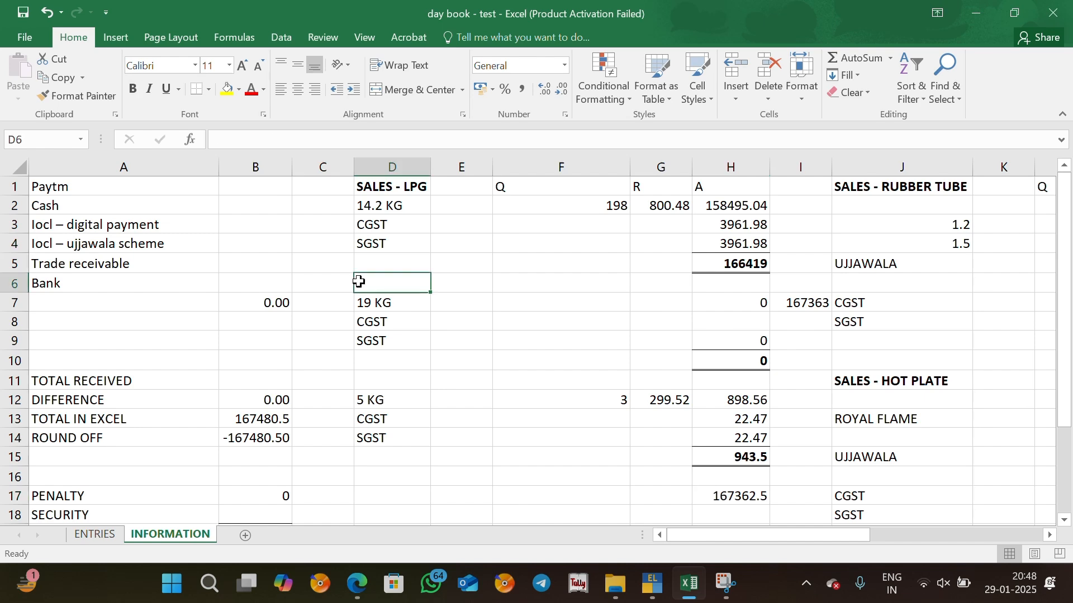
# Examine the income and expenditure tables of the Weekly Statement on page 2 of the day book PDF
pyautogui.press('Left')
pyautogui.press('Left')
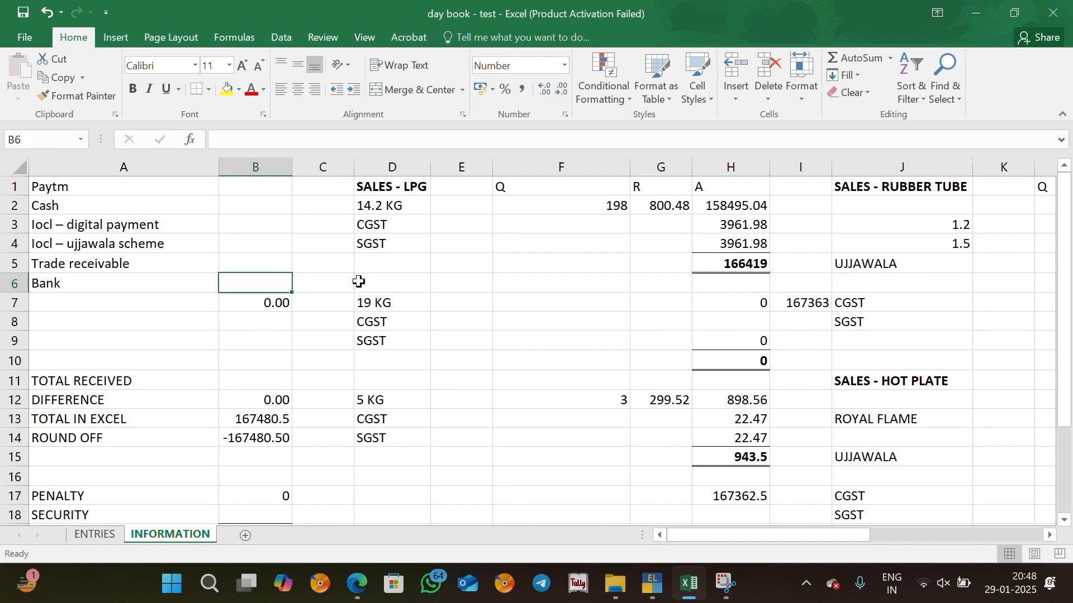
pyautogui.hotkey('alt', 'Tab')
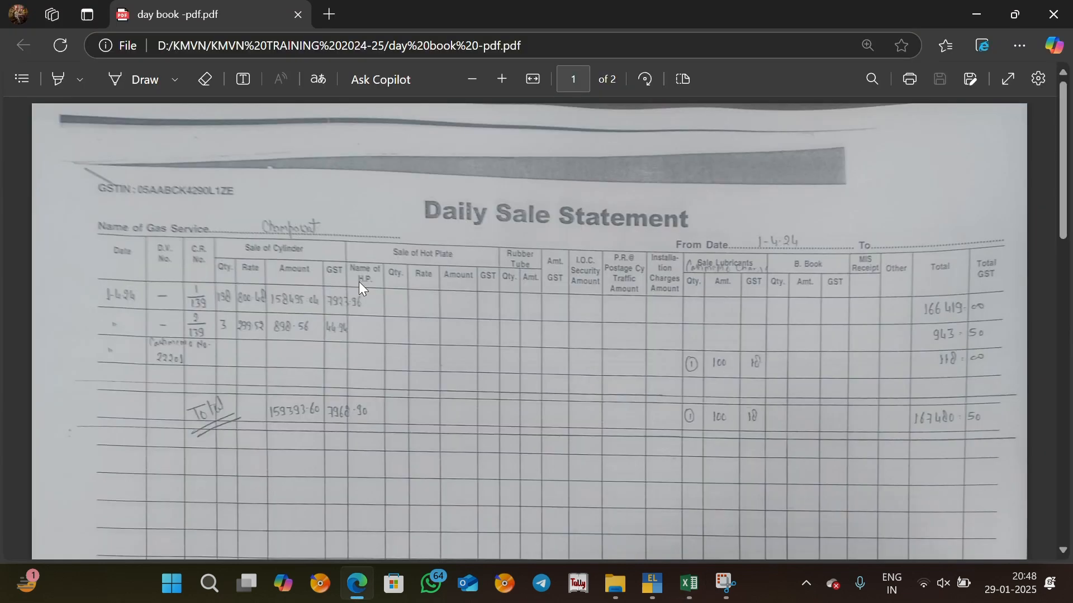
pyautogui.scroll(-10, 578, 324)
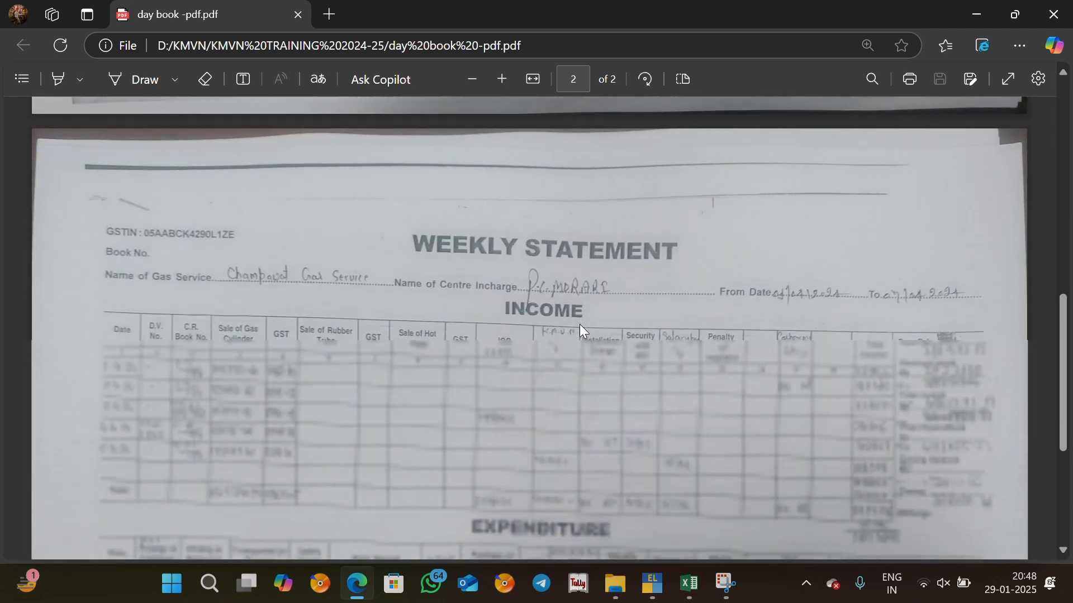
pyautogui.scroll(-3, 579, 324)
pyautogui.scroll(1, 579, 324)
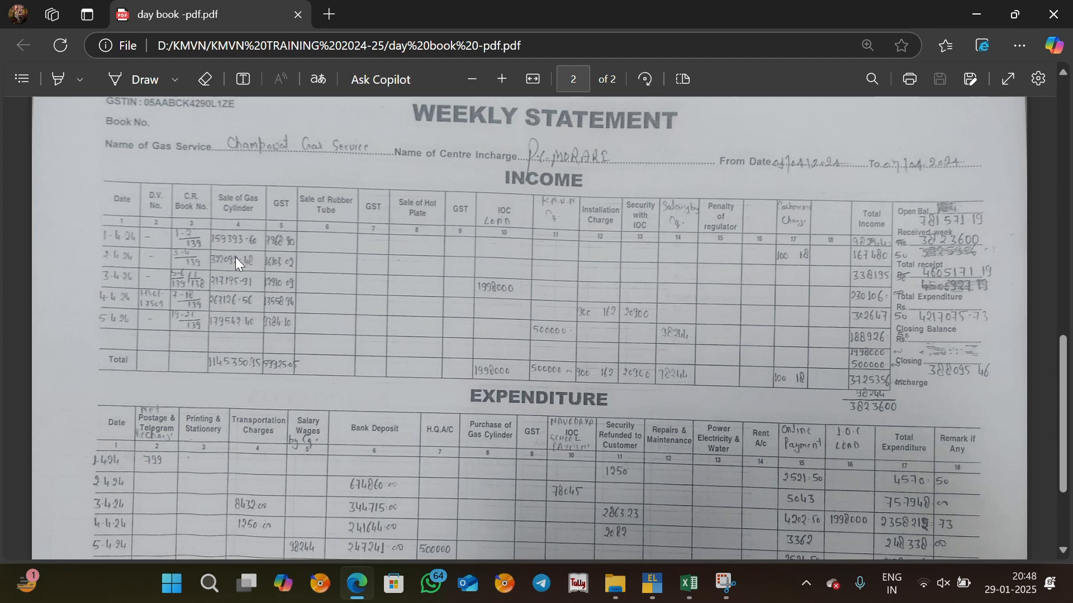
# Review the payment-mode rows from Paytm to Bank on the INFORMATION sheet, selecting B3:B6 together with B1
pyautogui.hotkey('alt', 'Tab')
pyautogui.click(87, 169)
pyautogui.press('Down')
pyautogui.press('Down')
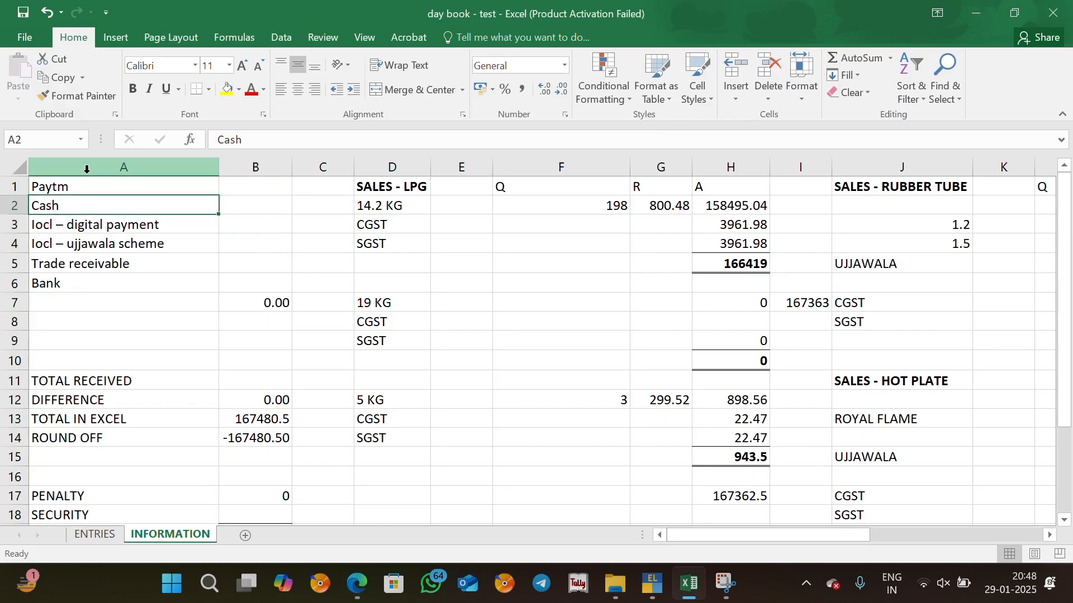
pyautogui.press('Down')
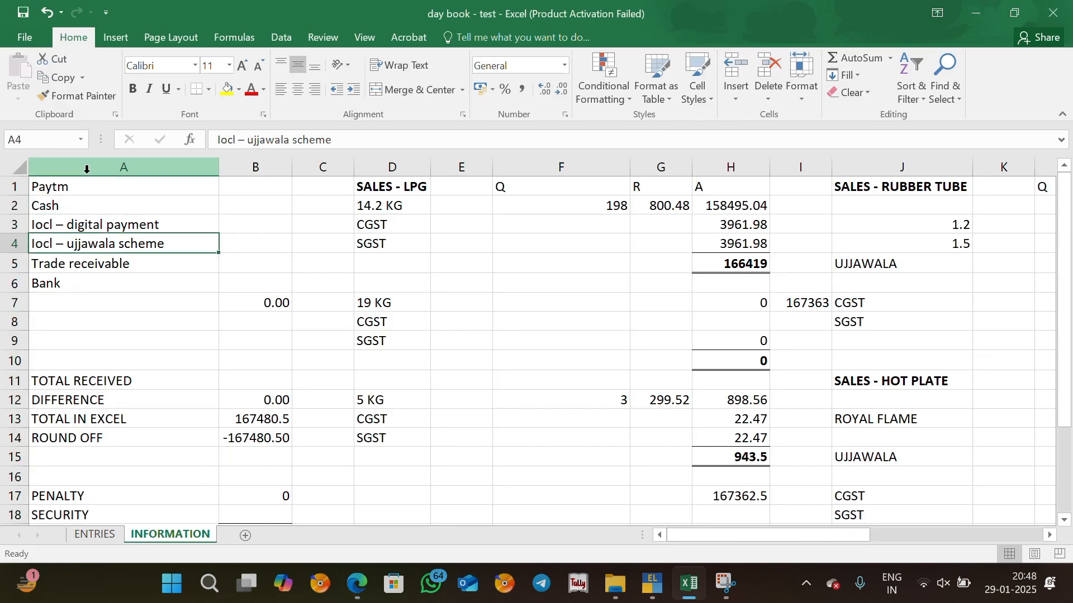
pyautogui.press('Down')
pyautogui.press('Down')
pyautogui.press('Up')
pyautogui.press('Right')
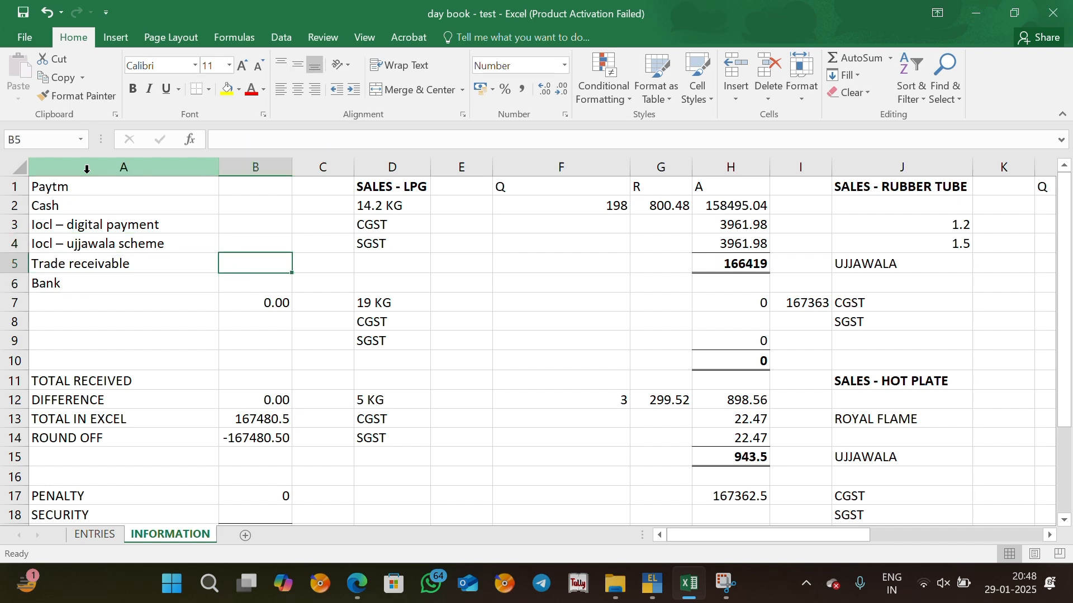
pyautogui.press('Down')
pyautogui.press('Down')
pyautogui.press('Down')
pyautogui.press('Down')
pyautogui.press('Up')
pyautogui.press('Up')
pyautogui.press('Up')
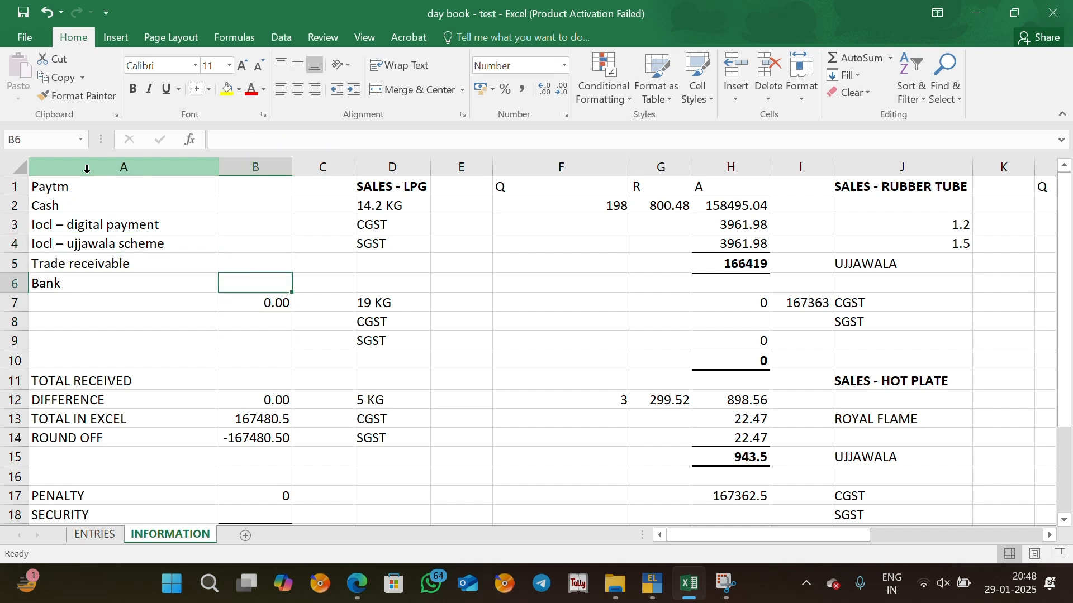
pyautogui.hotkey('shift', 'Up')
pyautogui.hotkey('shift', 'Up')
pyautogui.hotkey('shift', 'Up')
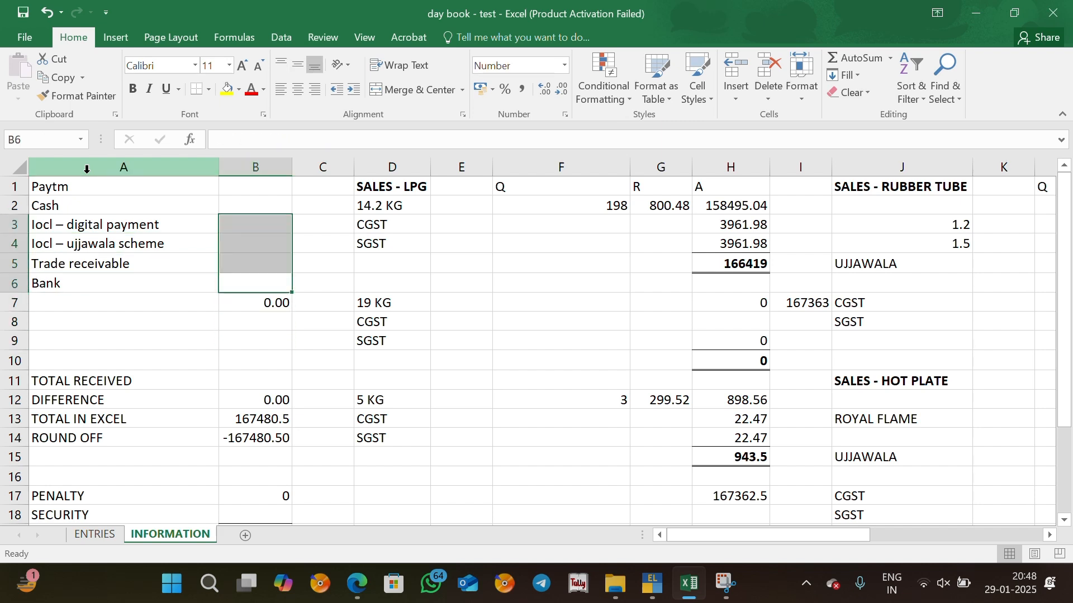
pyautogui.keyDown('ctrl'); pyautogui.click(249, 187); pyautogui.keyUp('ctrl')
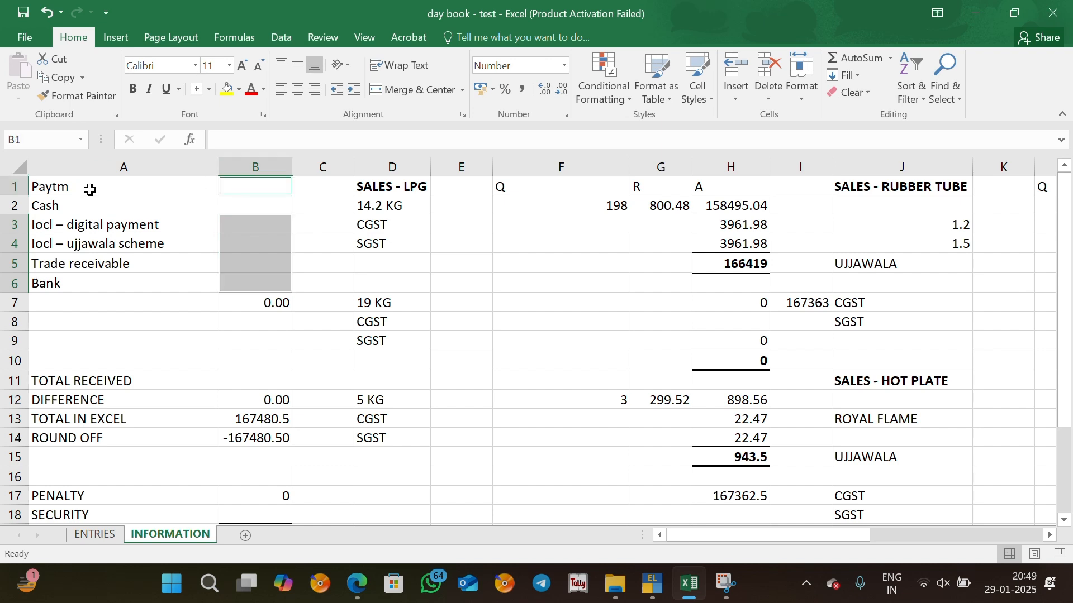
# Enter 167480.5 as the TOTAL RECEIVED in cell B11, taking it from the Weekly Statement's total income
pyautogui.click(132, 378)
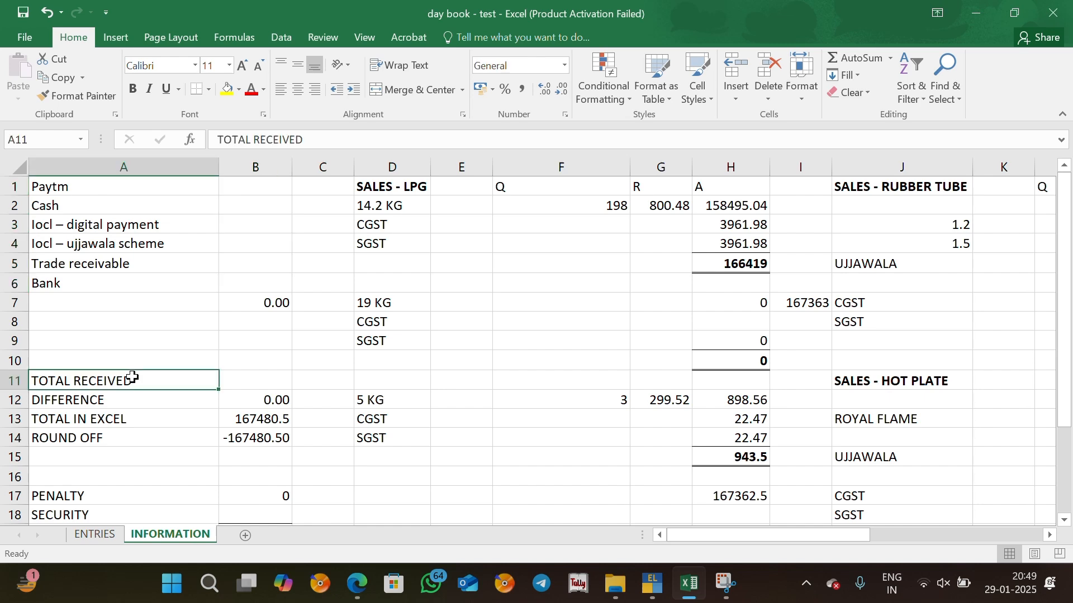
pyautogui.press('Right')
pyautogui.hotkey('alt', 'Tab')
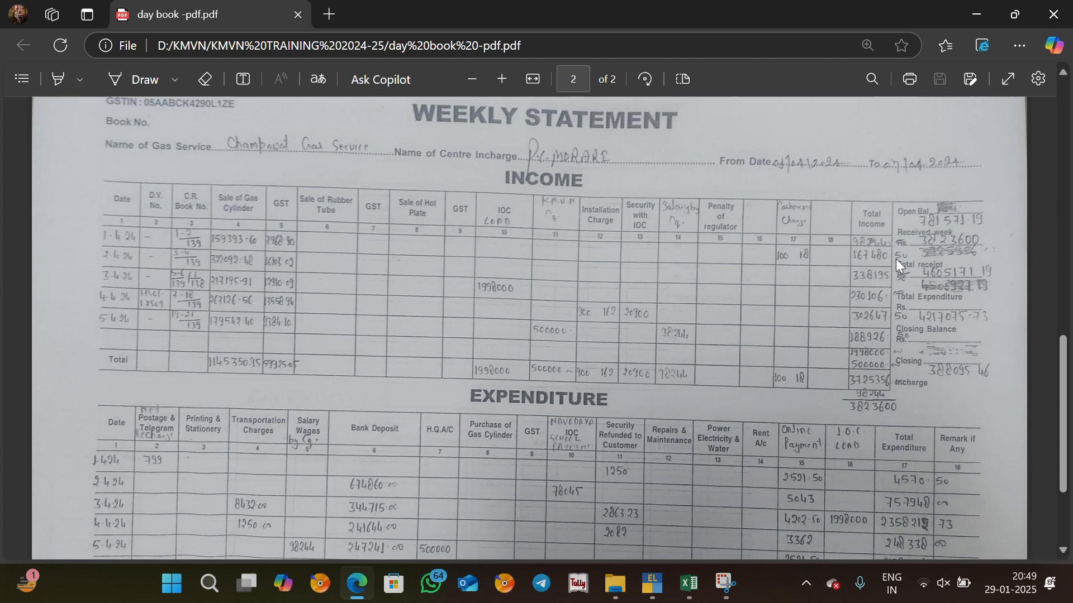
pyautogui.hotkey('alt', 'Tab')
pyautogui.write('167480.5')
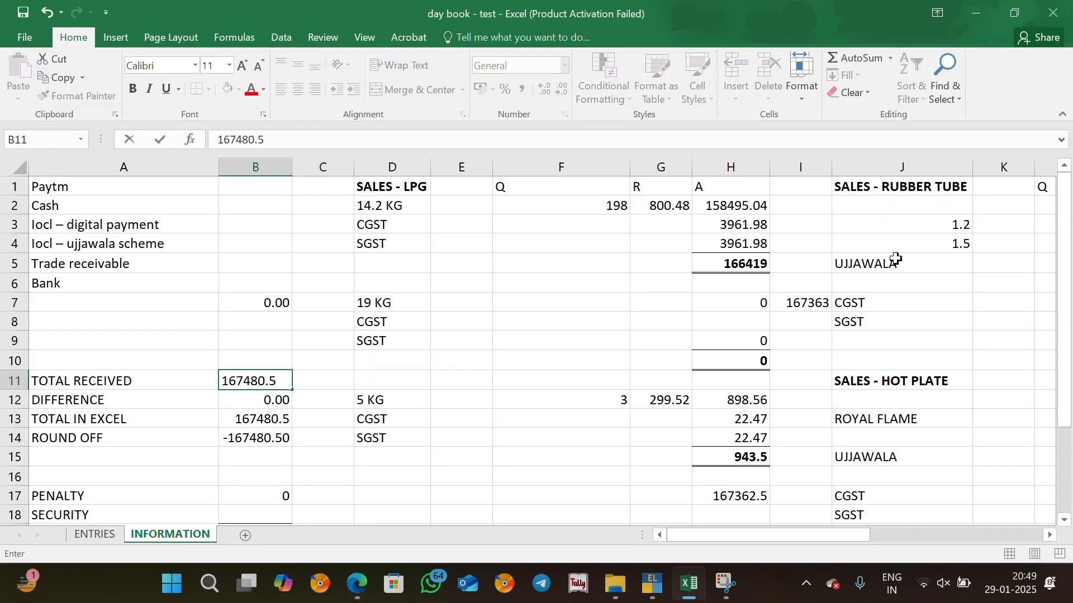
pyautogui.press('Return')
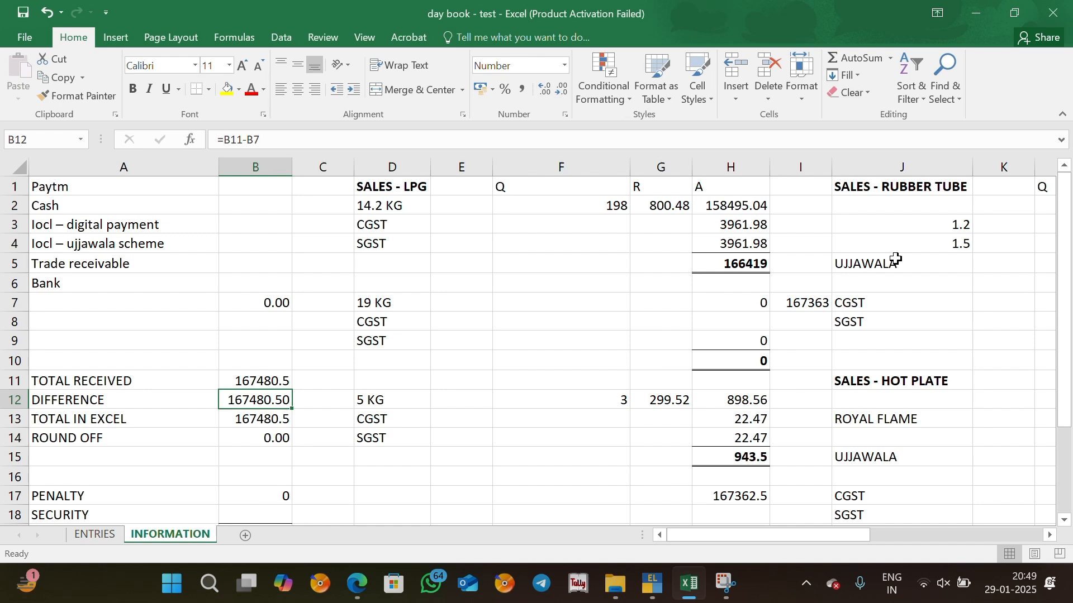
# Enter 2521.5 as the Iocl – digital payment amount in cell B3, taken from the Weekly Statement's Online Payment column
pyautogui.press('Up')
pyautogui.press('Up')
pyautogui.press('Up')
pyautogui.press('Up')
pyautogui.press('Up')
pyautogui.press('Up')
pyautogui.press('Up')
pyautogui.press('Up')
pyautogui.press('Up')
pyautogui.press('Up')
pyautogui.hotkey('alt', 'Tab')
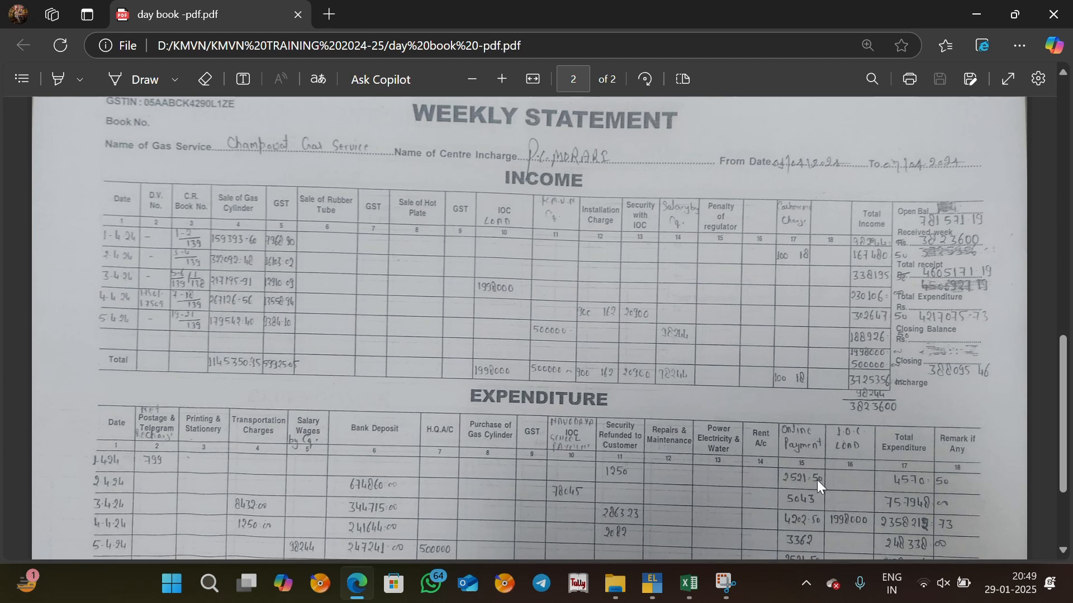
pyautogui.hotkey('alt', 'Tab')
pyautogui.press('Down')
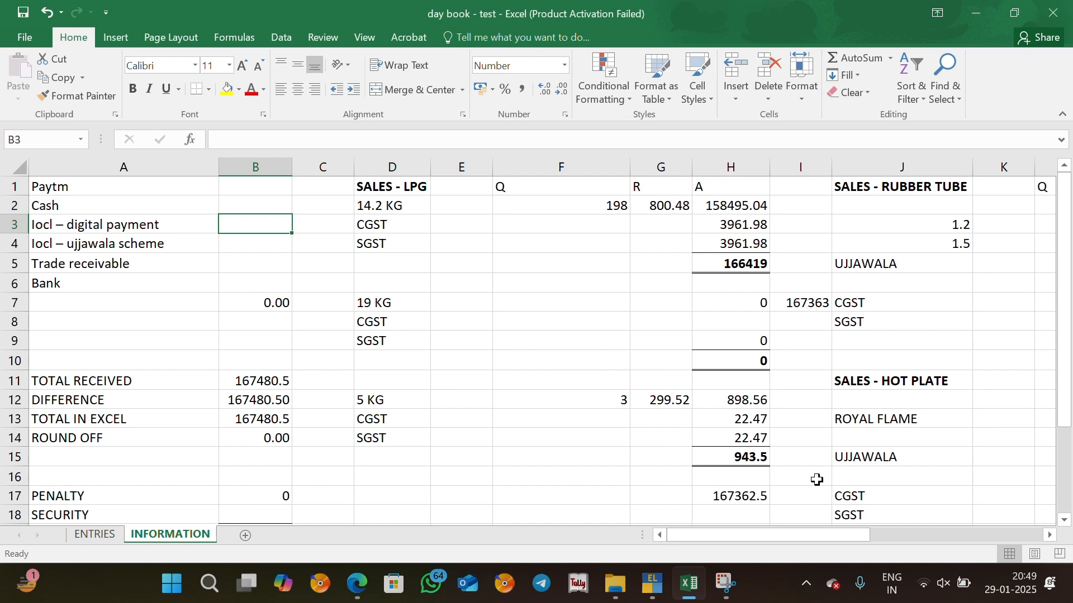
pyautogui.write('2521.5')
pyautogui.press('Return')
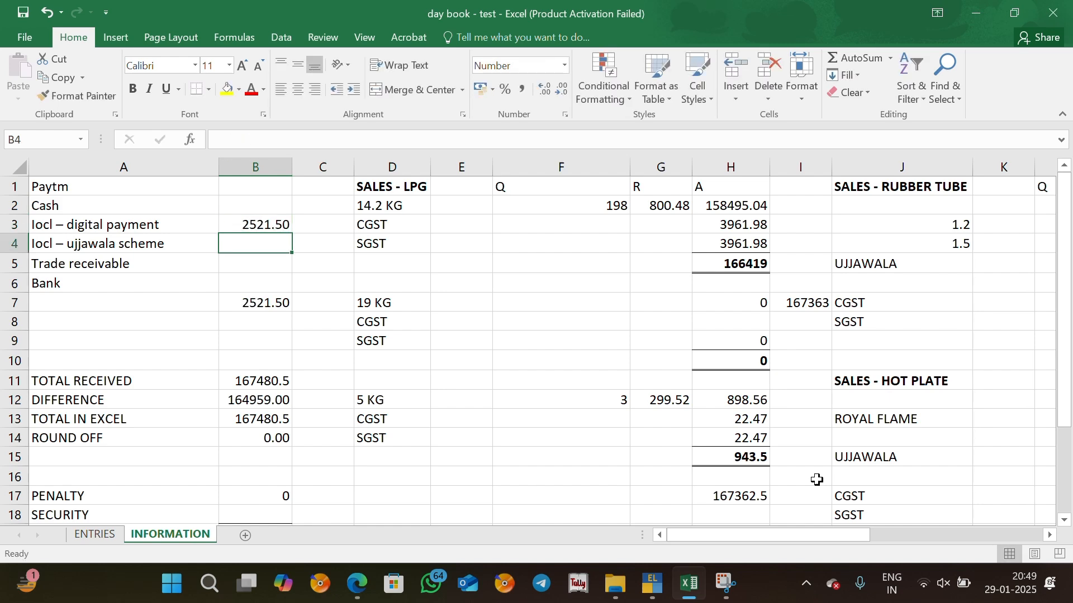
# Check the Weekly Statement again and go through the payment-mode labels in A1:A4
pyautogui.hotkey('alt', 'Tab')
pyautogui.hotkey('alt', 'Tab')
pyautogui.press('Up')
pyautogui.press('Up')
pyautogui.press('Up')
pyautogui.press('Left')
pyautogui.press('Down')
pyautogui.press('Down')
pyautogui.press('Down')
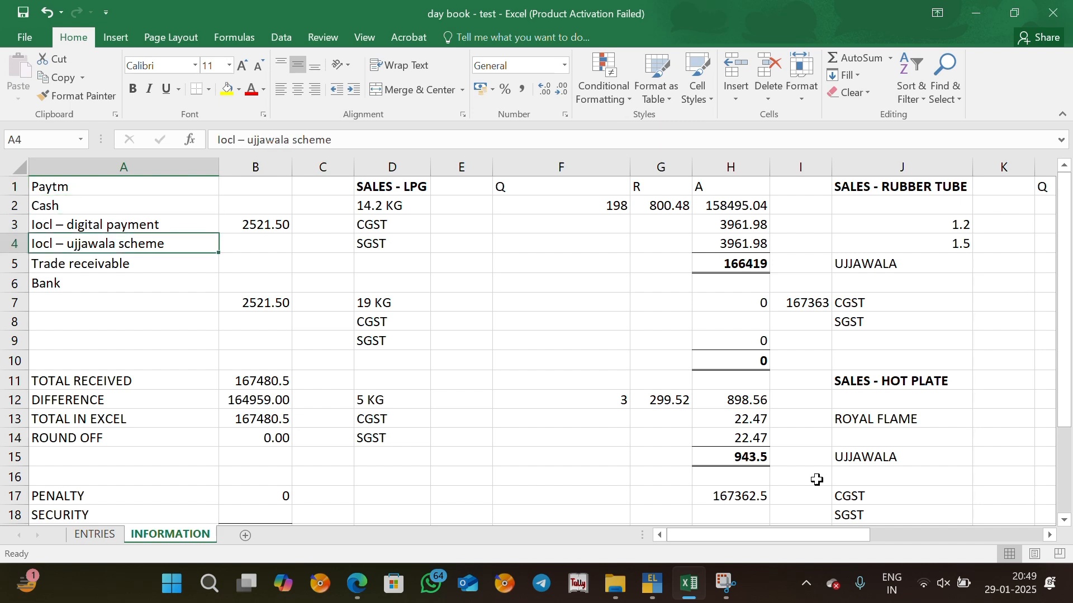
# Copy the DIFFERENCE from B12 and paste it as a value, 164959, into the Cash cell B2
pyautogui.press('Down')
pyautogui.press('Down')
pyautogui.press('Down')
pyautogui.press('Down')
pyautogui.press('Down')
pyautogui.press('Down')
pyautogui.press('Down')
pyautogui.press('Down')
pyautogui.press('Down')
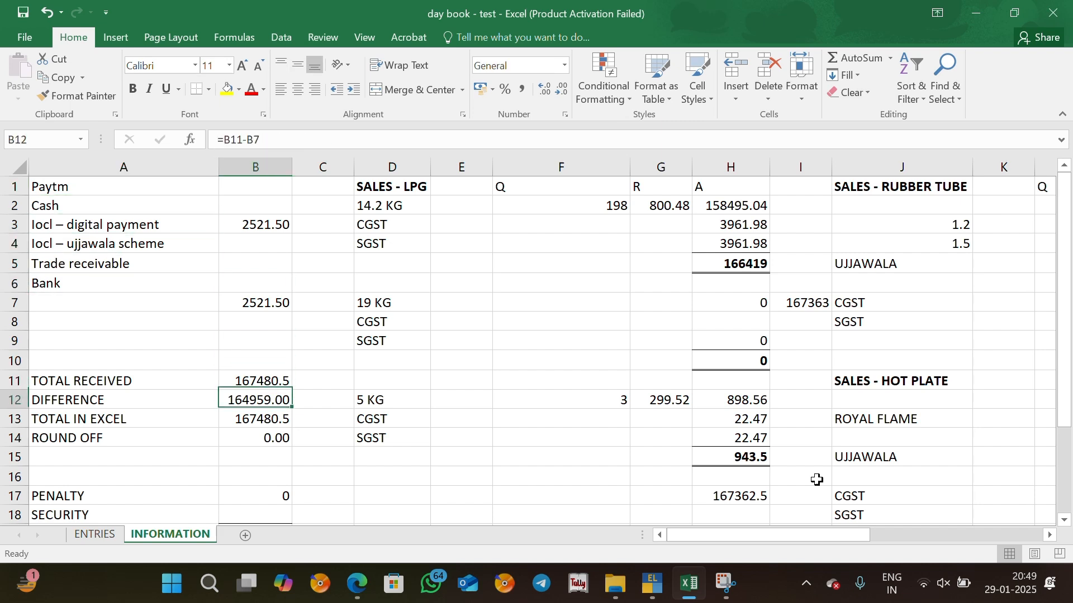
pyautogui.press('Up')
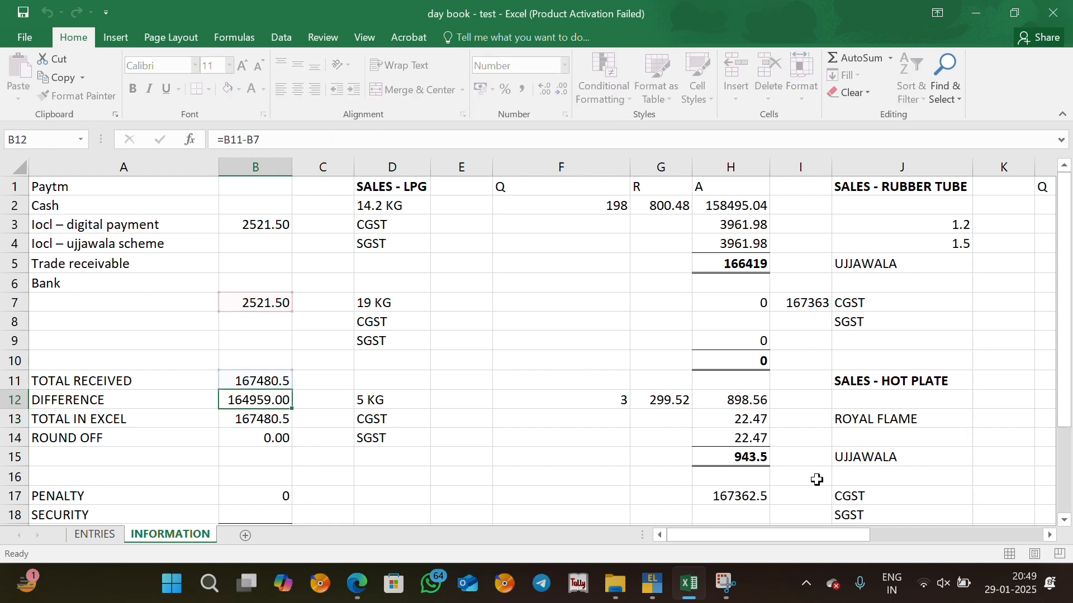
pyautogui.hotkey('ctrl', 'c')
pyautogui.press('Up')
pyautogui.press('Up')
pyautogui.press('Up')
pyautogui.press('Up')
pyautogui.press('Up')
pyautogui.press('Up')
pyautogui.press('Up')
pyautogui.press('Up')
pyautogui.press('Up')
pyautogui.press('Up')
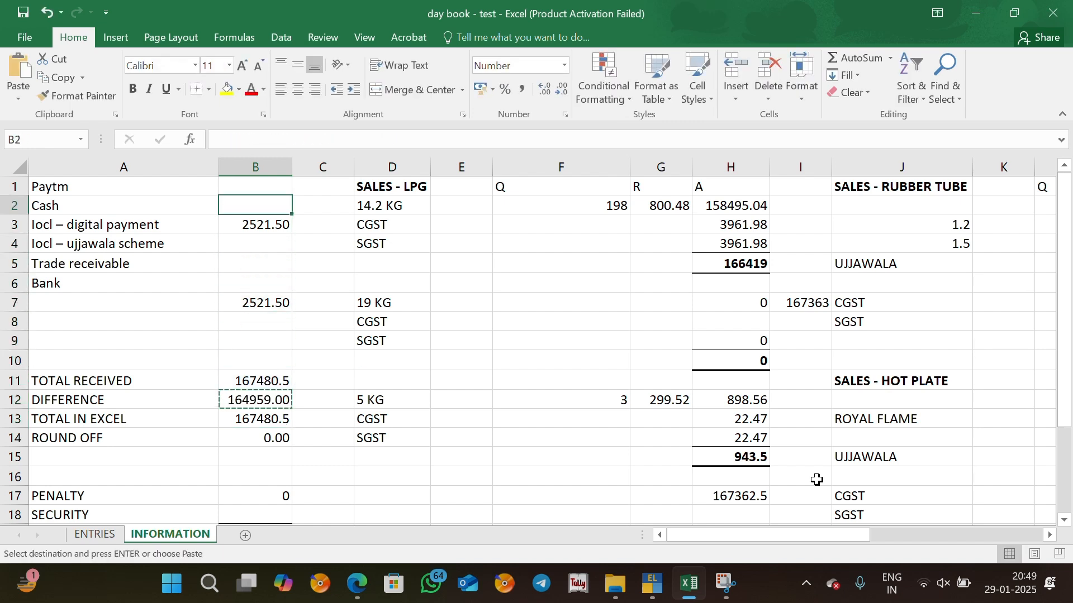
pyautogui.hotkey('ctrl', 'alt', 'v')
pyautogui.press('v')
pyautogui.press('Return')
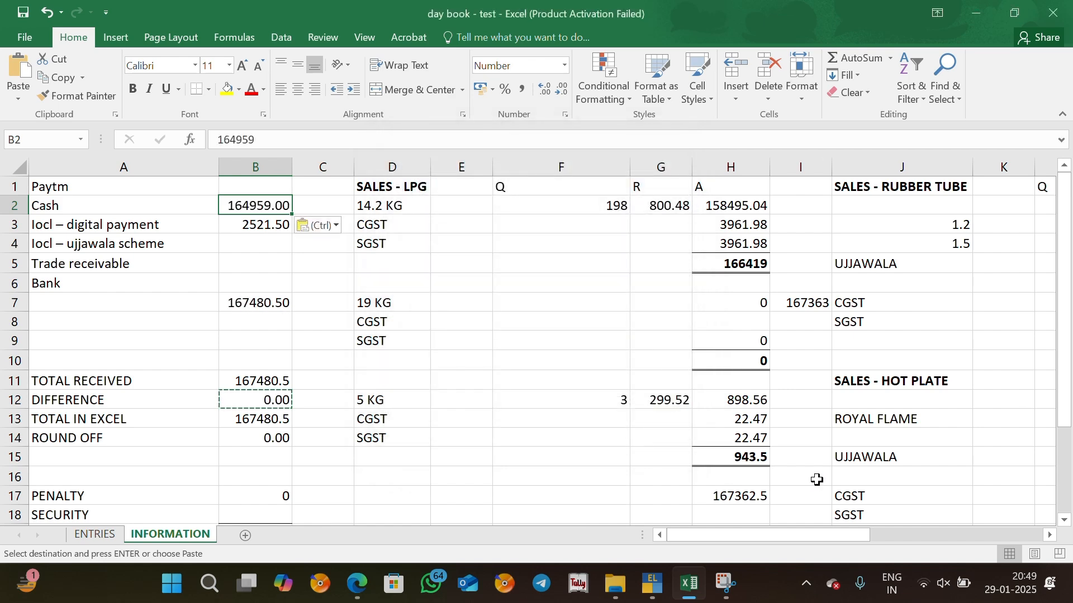
pyautogui.press('Down')
pyautogui.press('Up')
pyautogui.press('Up')
pyautogui.press('Escape')
pyautogui.press('Down')
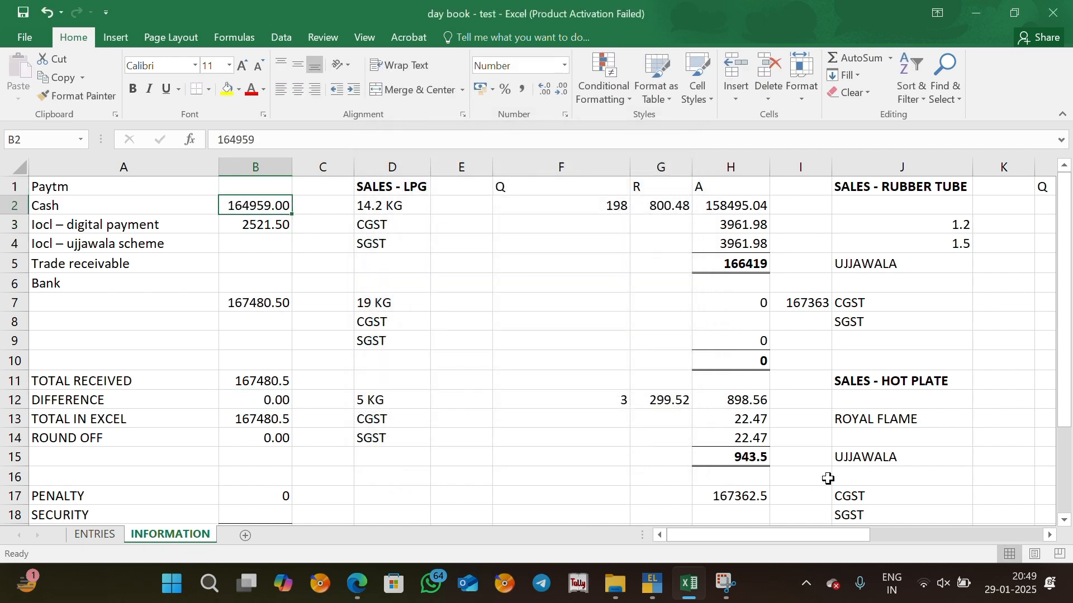
# Look over the completed payment and sales sections of the INFORMATION sheet
pyautogui.hscroll(3, 913, 462)
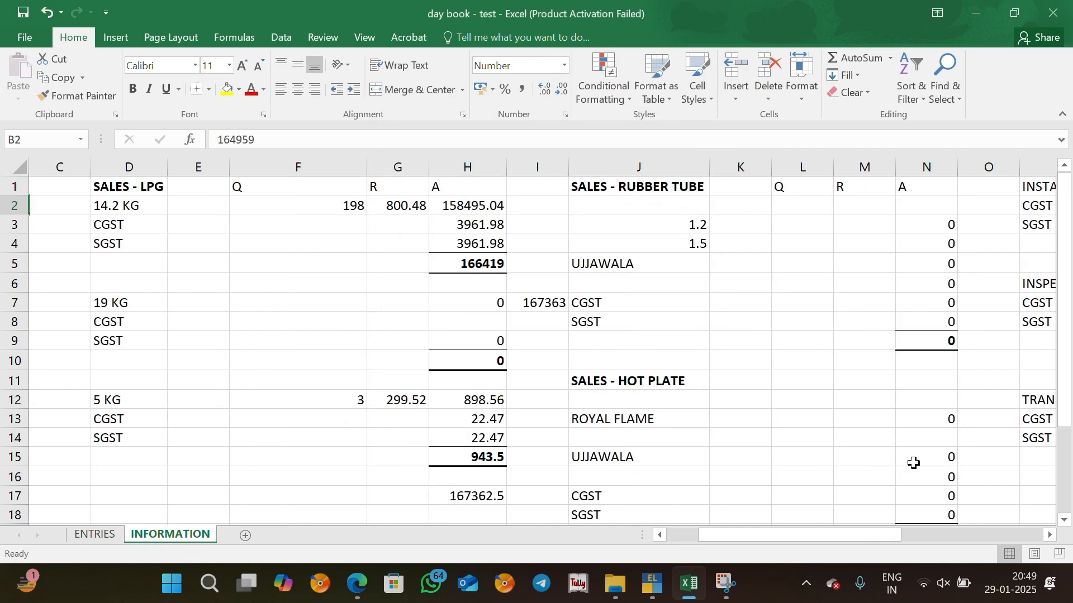
pyautogui.hscroll(-3, 912, 462)
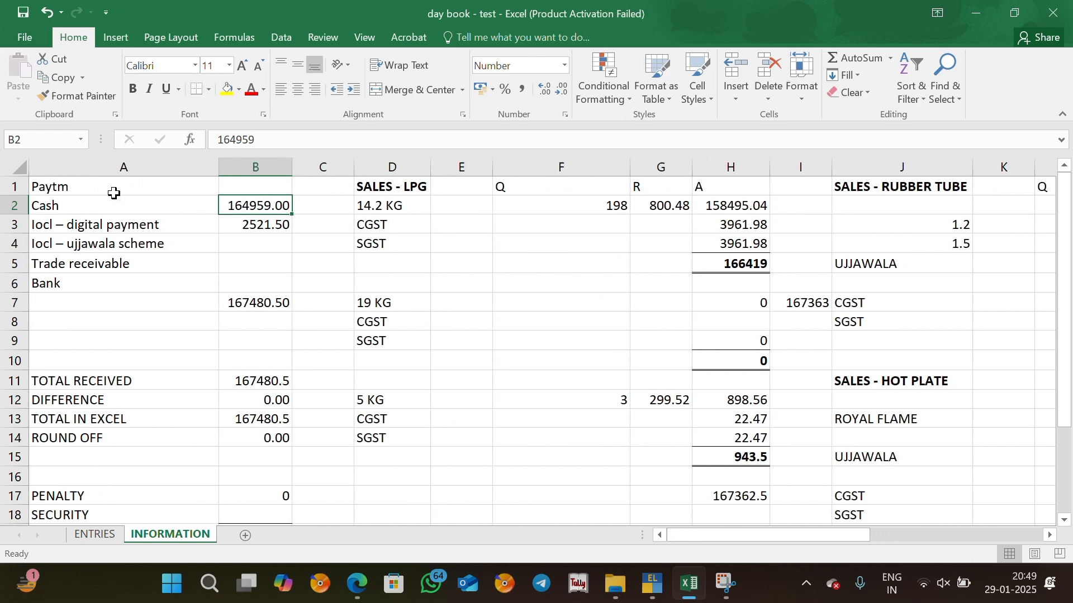
pyautogui.moveTo(114, 193); pyautogui.dragTo(289, 306)
pyautogui.moveTo(402, 186); pyautogui.dragTo(743, 497)
pyautogui.click(674, 459)
pyautogui.hscroll(-3, 668, 459)
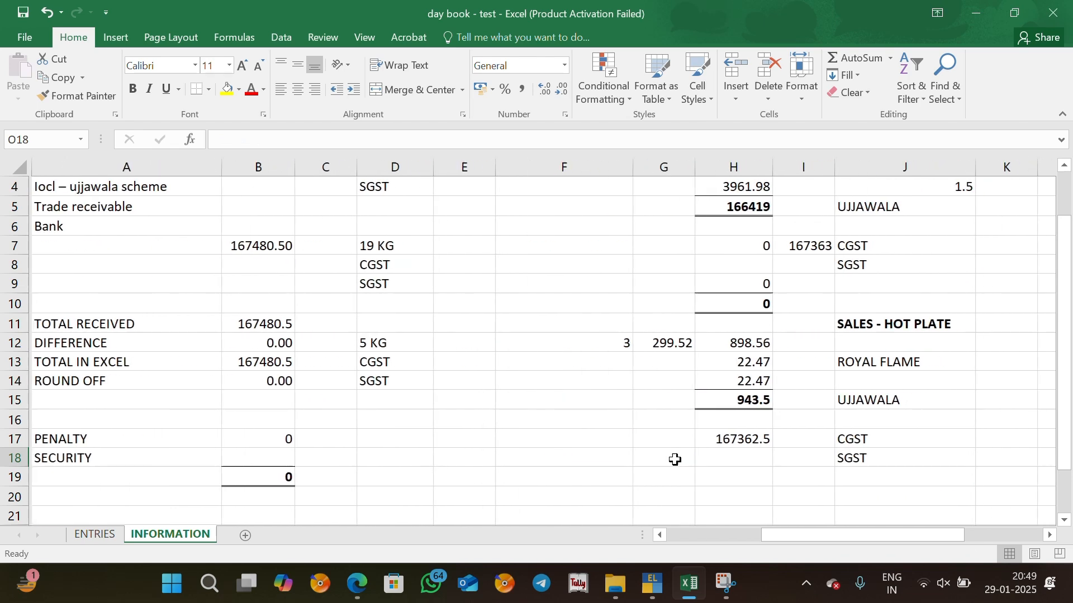
# Open the ENTRIES sheet and examine the first entry's F7 voucher, debit ledgers and amounts
pyautogui.click(94, 534)
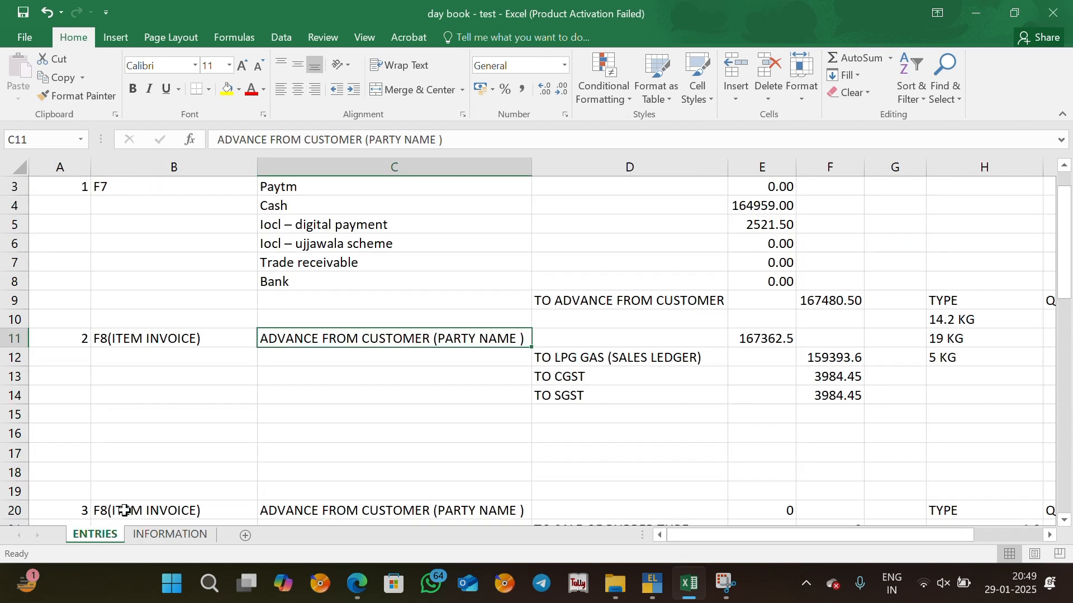
pyautogui.scroll(1, 526, 262)
pyautogui.click(378, 254)
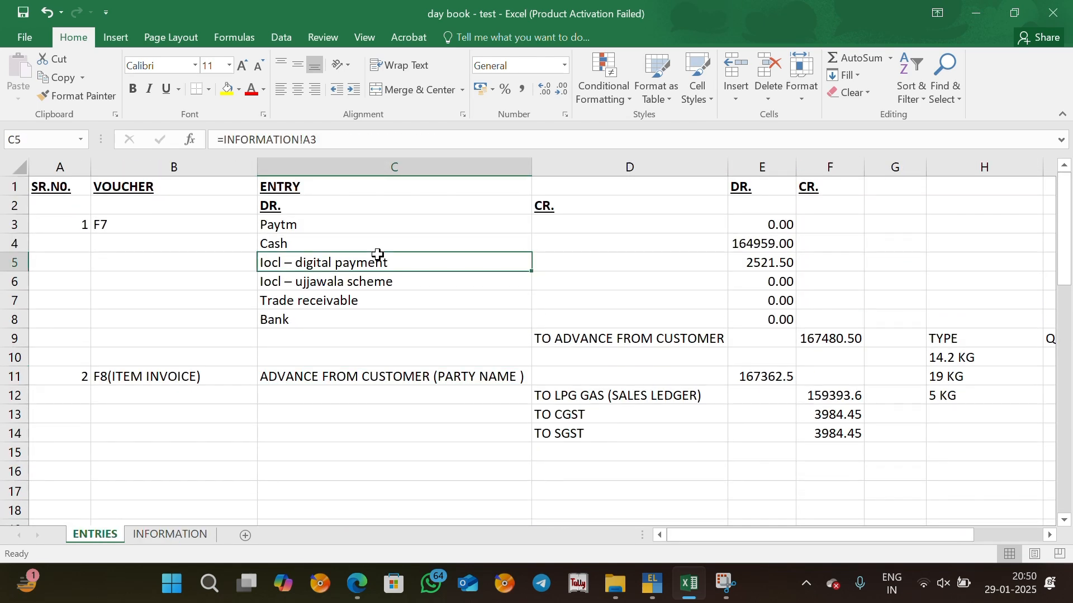
pyautogui.press('Up')
pyautogui.press('Up')
pyautogui.press('Left')
pyautogui.press('Left')
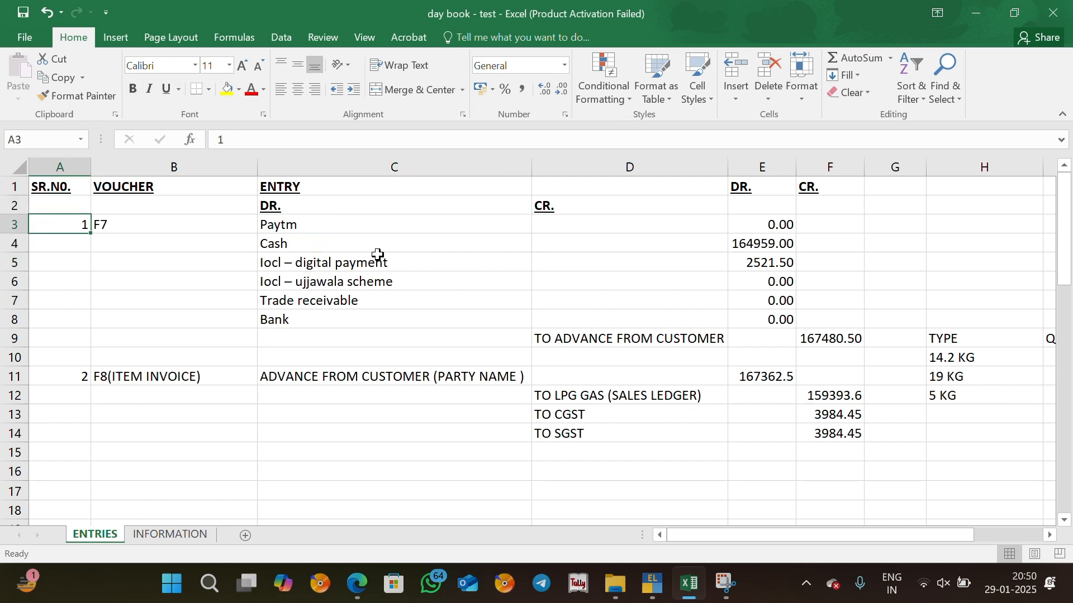
pyautogui.press('Right')
pyautogui.press('Right')
pyautogui.press('Right')
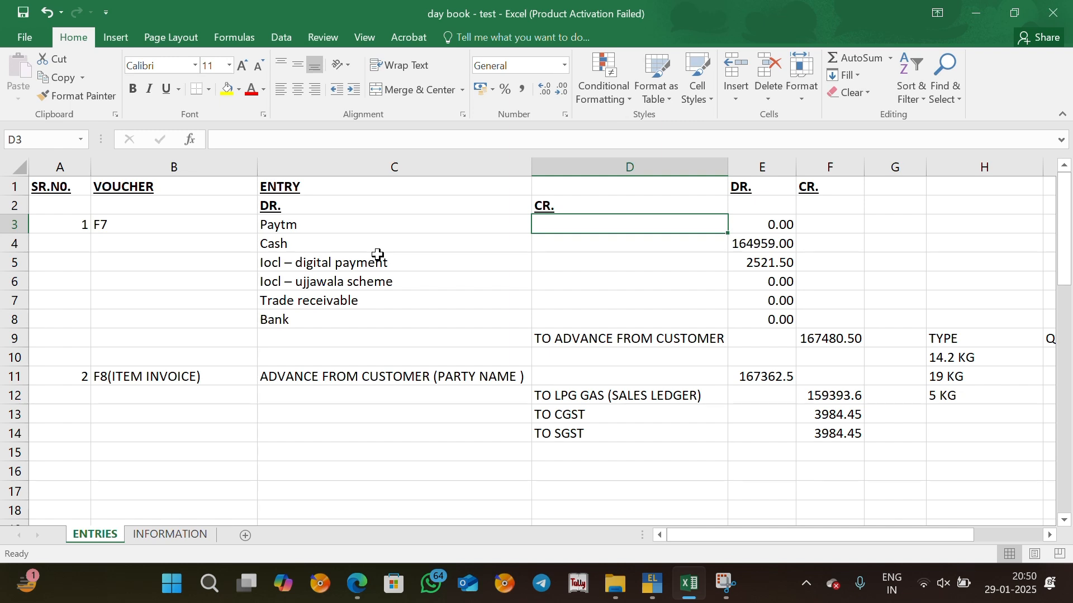
pyautogui.press('Right')
pyautogui.press('Down')
pyautogui.press('Up')
pyautogui.press('Left')
pyautogui.press('Left')
pyautogui.press('Left')
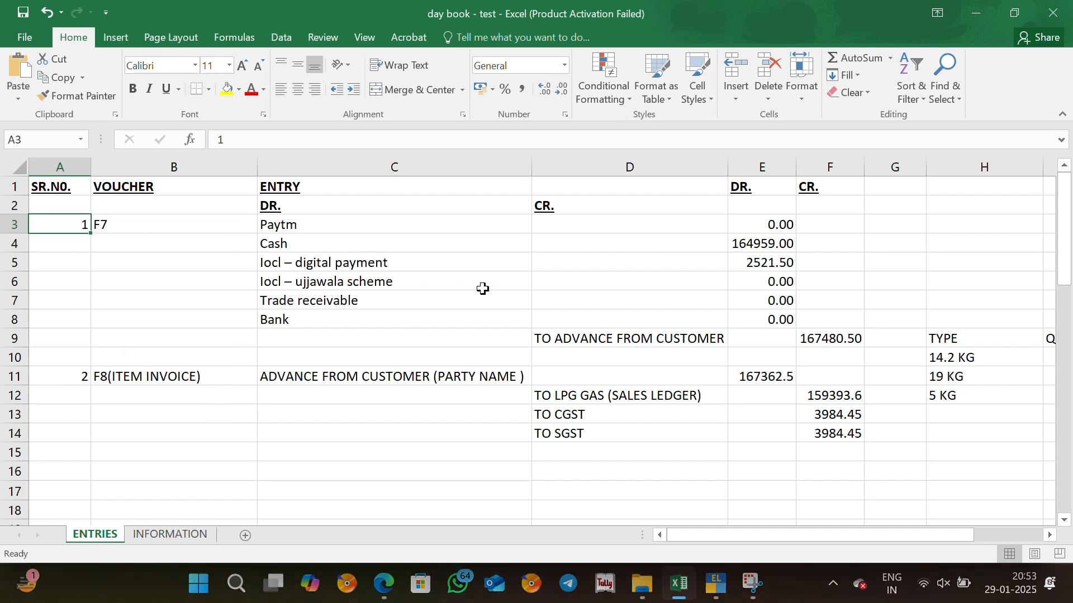
pyautogui.press('Down')
pyautogui.press('Up')
pyautogui.press('Up')
pyautogui.press('Down')
pyautogui.press('Down')
pyautogui.press('Down')
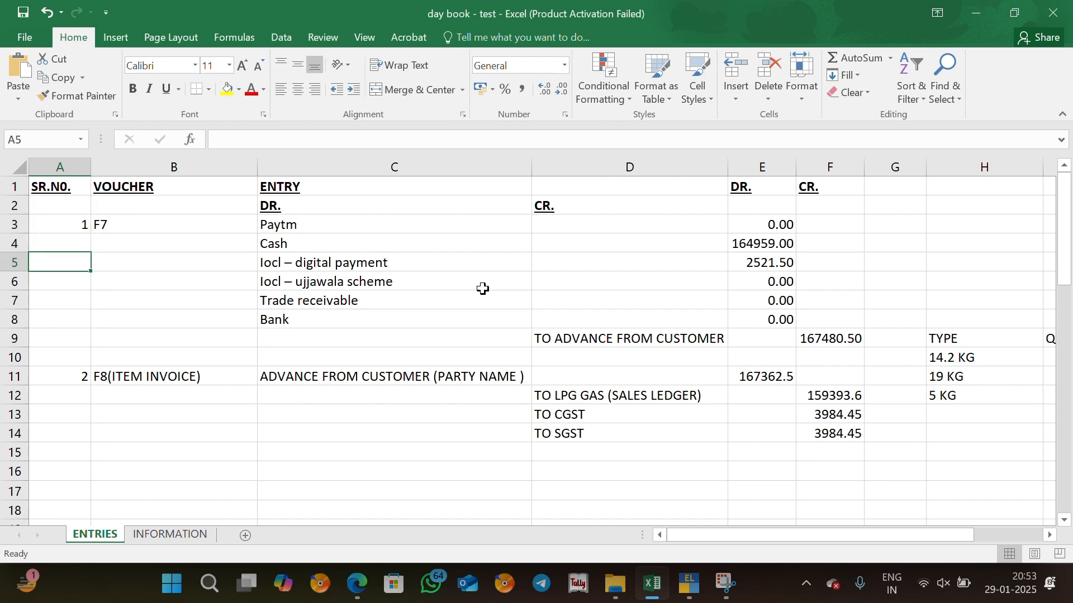
pyautogui.press('Down')
pyautogui.press('pagedown')
pyautogui.press('pageup')
# Go across row 3 of the ENTRIES sheet to review the voucher type, entry, debit and credit columns
pyautogui.press('Right')
pyautogui.press('Up')
pyautogui.press('Up')
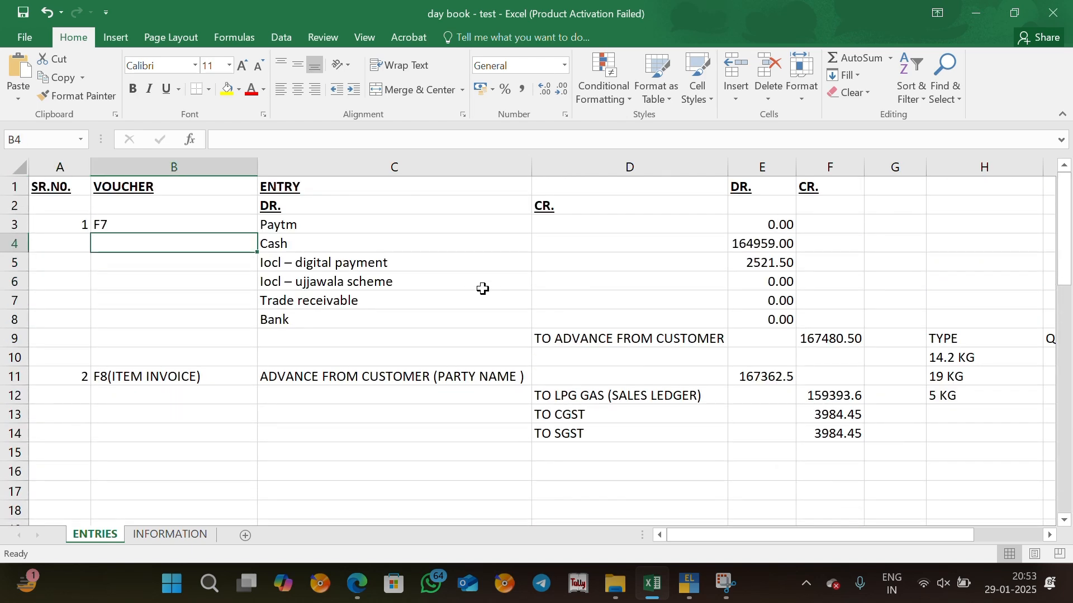
pyautogui.press('Up')
pyautogui.press('Right')
pyautogui.press('Right')
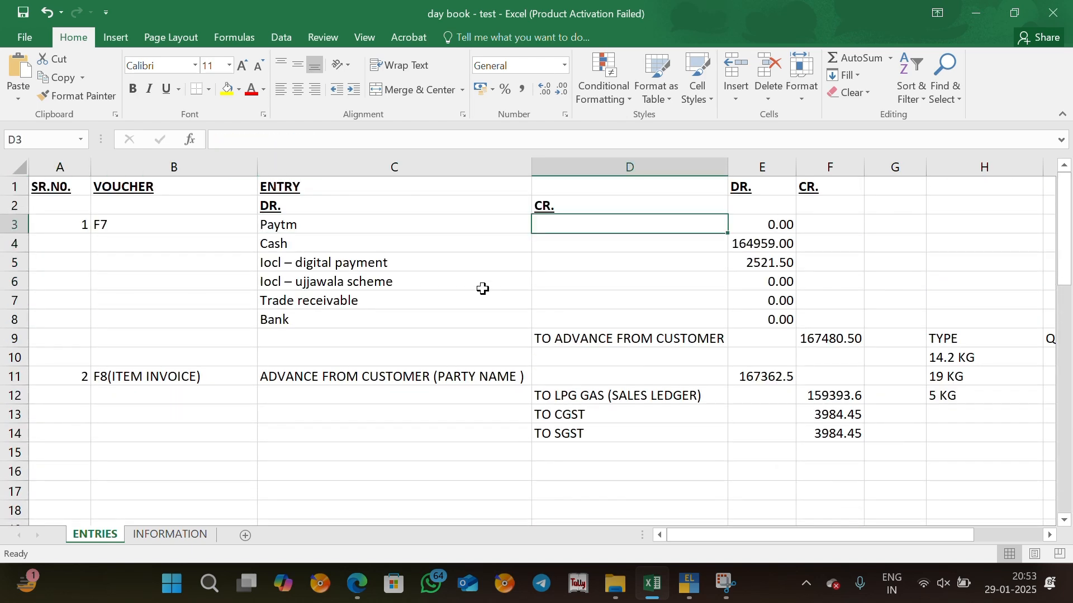
pyautogui.press('Right')
pyautogui.press('Right')
pyautogui.press('Left')
pyautogui.press('Home')
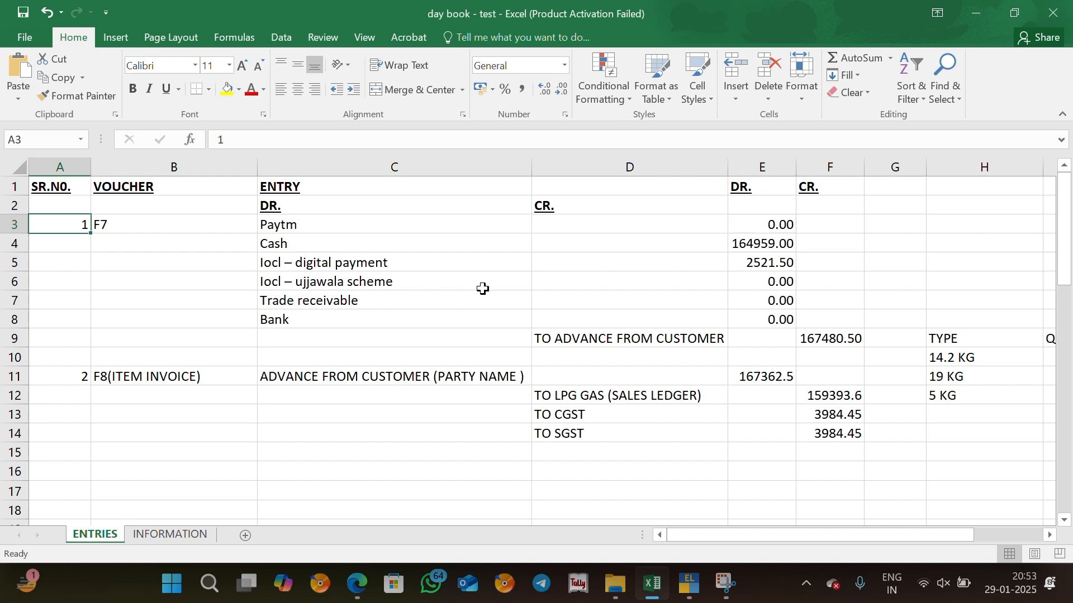
# Switch to TallyPrime and start a Journal-Jaspur voucher dated 1.3.25
pyautogui.hotkey('alt', 'Tab')
pyautogui.press('Tab')
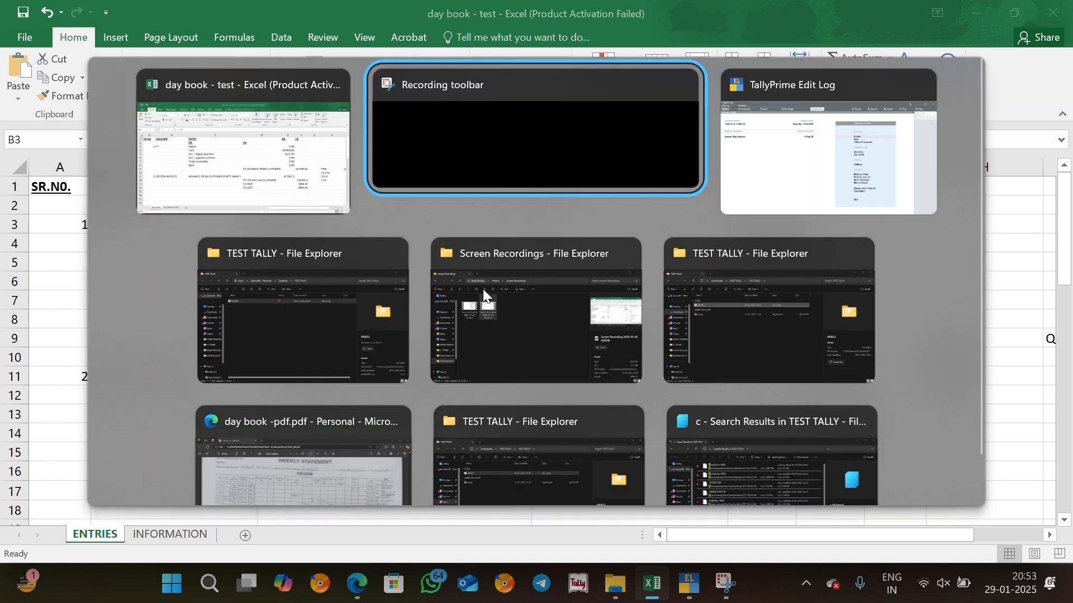
pyautogui.press('v')
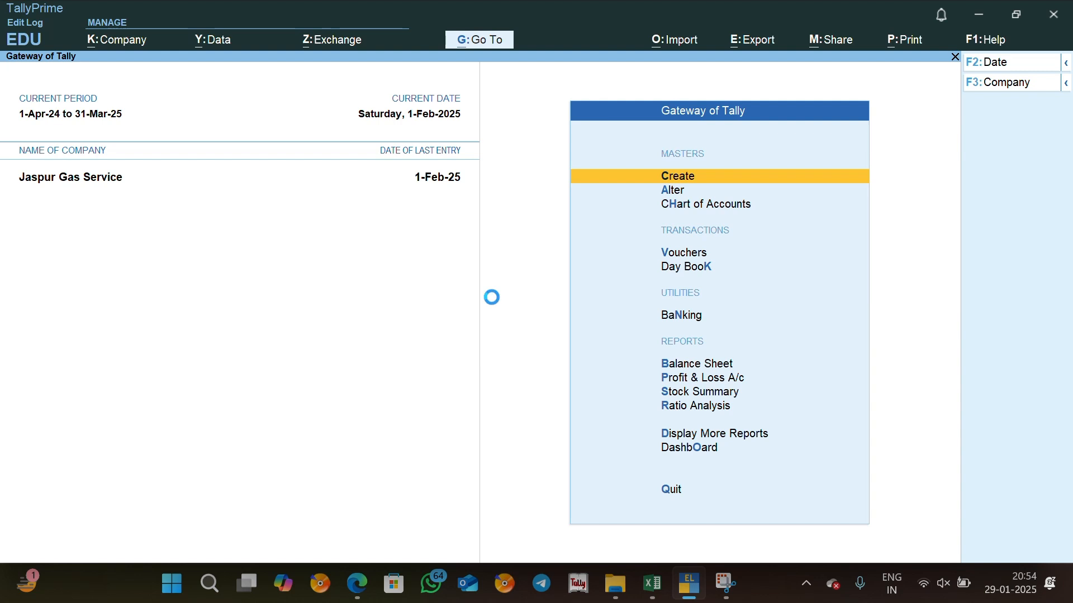
pyautogui.press('F7')
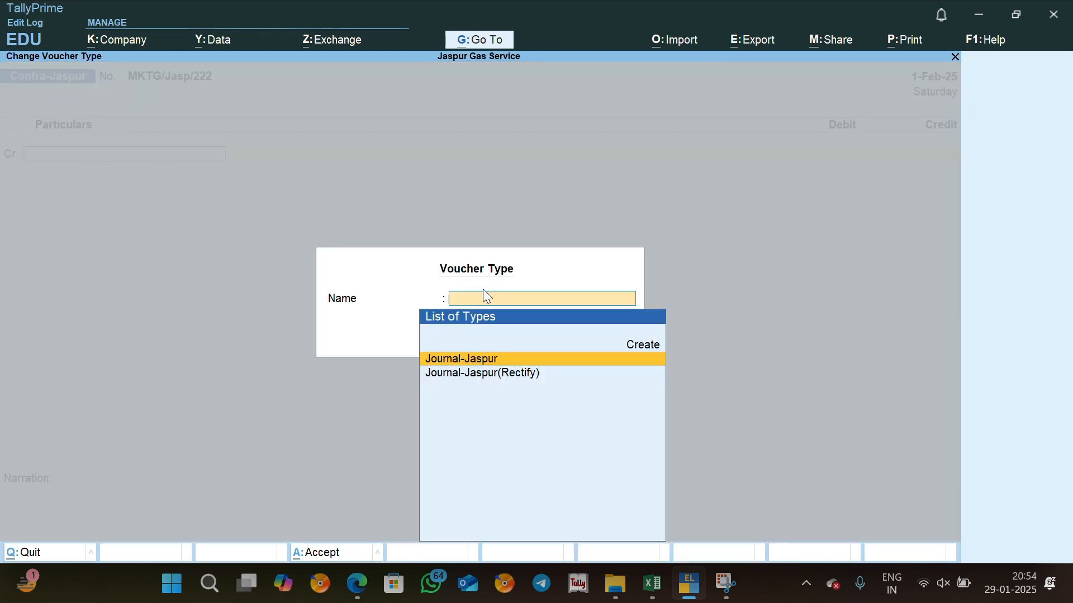
pyautogui.press('Return')
pyautogui.press('F2')
pyautogui.write('1.')
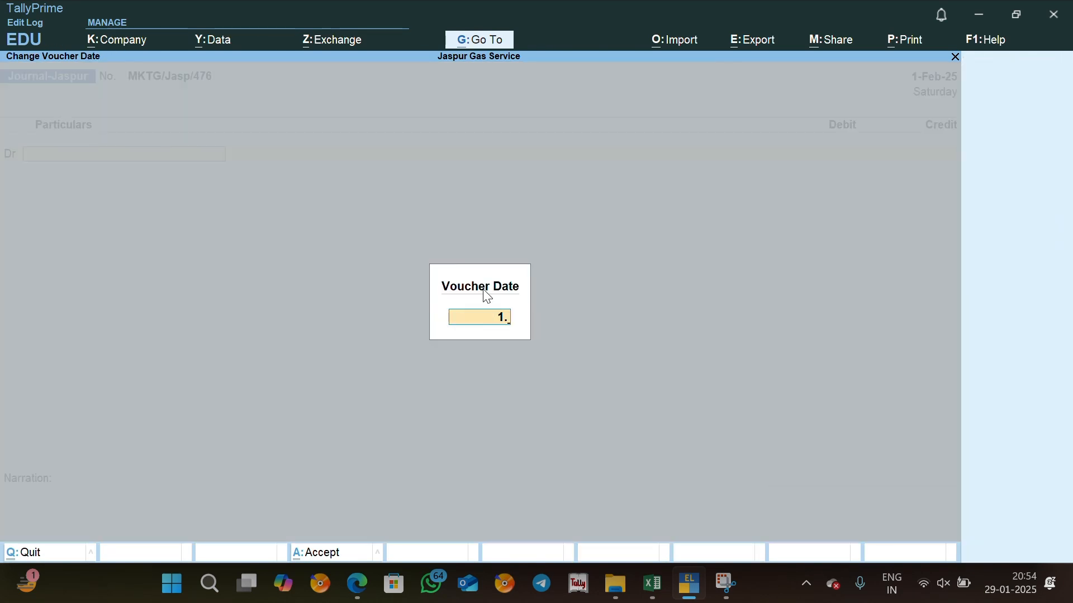
pyautogui.write('3.25')
pyautogui.press('Return')
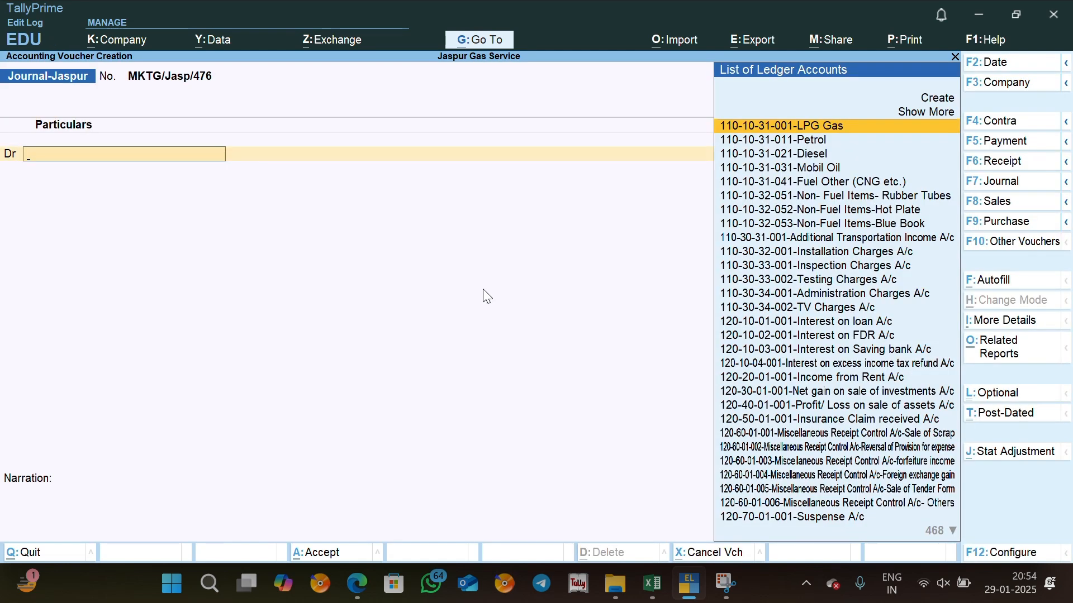
# Consult the Cash row of the ENTRIES sheet in Excel and choose Cash in Hand A/c as the journal's first debit ledger in TallyPrime
pyautogui.hotkey('alt', 'Tab')
pyautogui.click(296, 222)
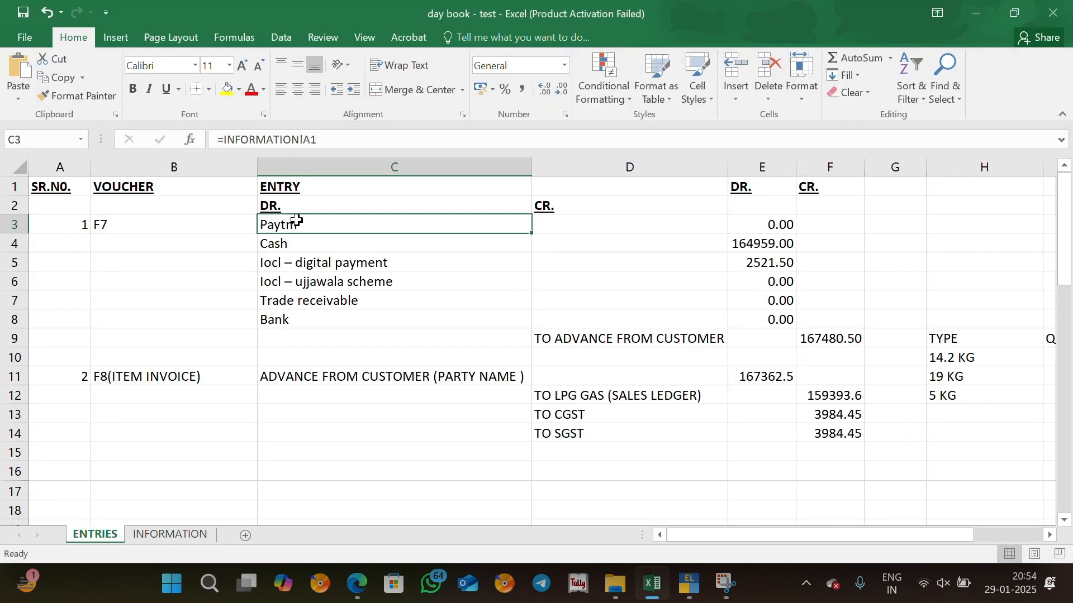
pyautogui.hotkey('shift', 'Right')
pyautogui.hotkey('shift', 'Right')
pyautogui.press('Down')
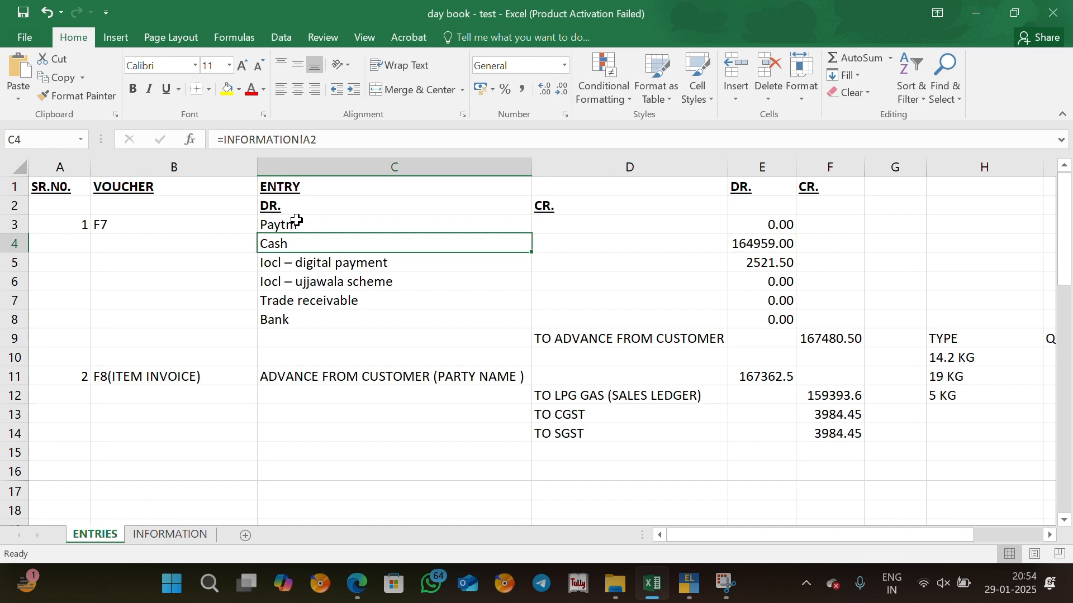
pyautogui.press('Left')
pyautogui.hotkey('alt', 'Tab')
pyautogui.write('Cash')
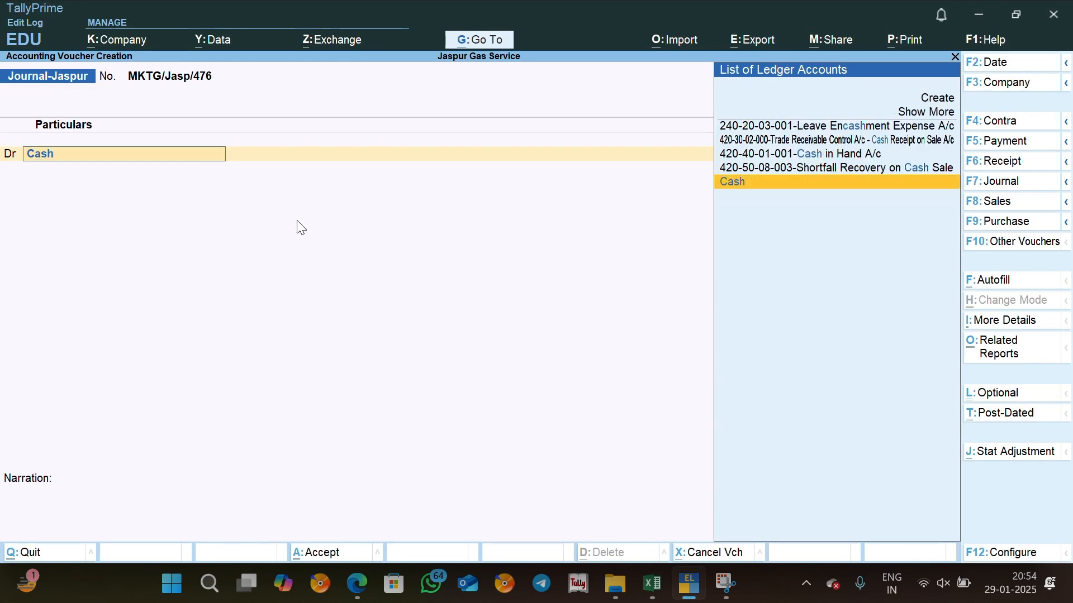
pyautogui.press('Return')
# Check the cash amount in the ENTRIES sheet and debit 164959 to Cash in Hand A/c in the journal
pyautogui.hotkey('alt', 'Tab')
pyautogui.press('Right')
pyautogui.press('Right')
pyautogui.hotkey('alt', 'Tab')
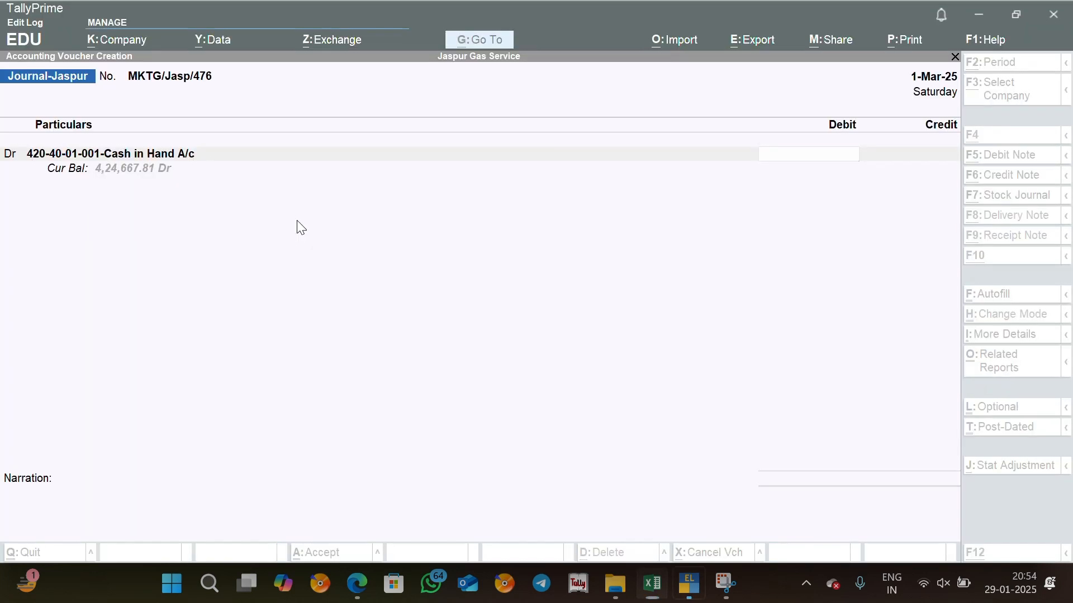
pyautogui.write('164')
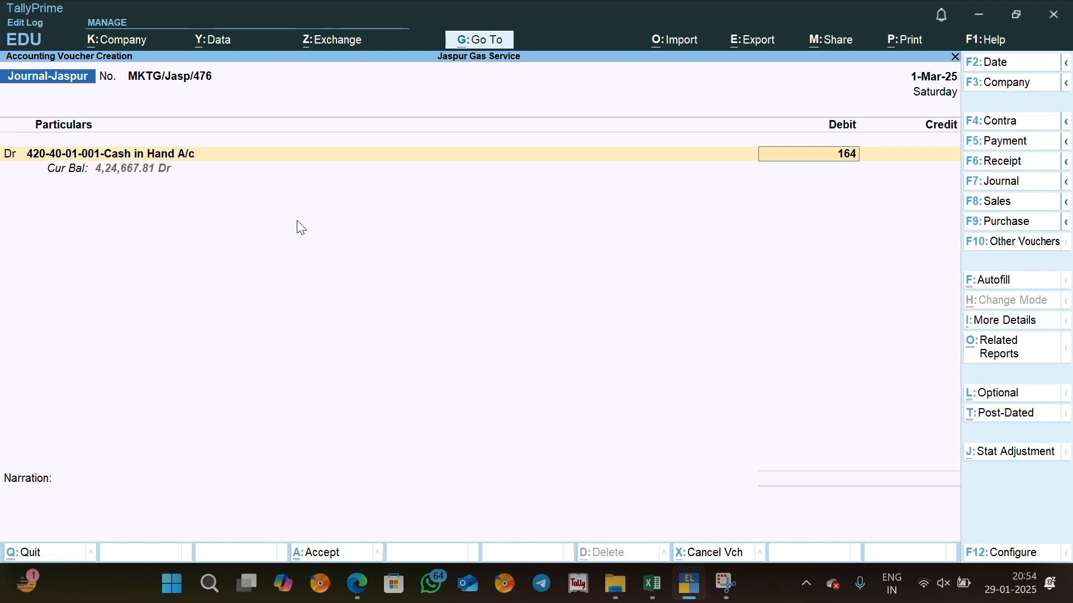
pyautogui.write('959')
pyautogui.press('Return')
pyautogui.press('Return')
# Consult the Iocl – digital payment row in the workbook and choose IOCL-Digital Payment as the journal's second debit ledger
pyautogui.hotkey('alt', 'Tab')
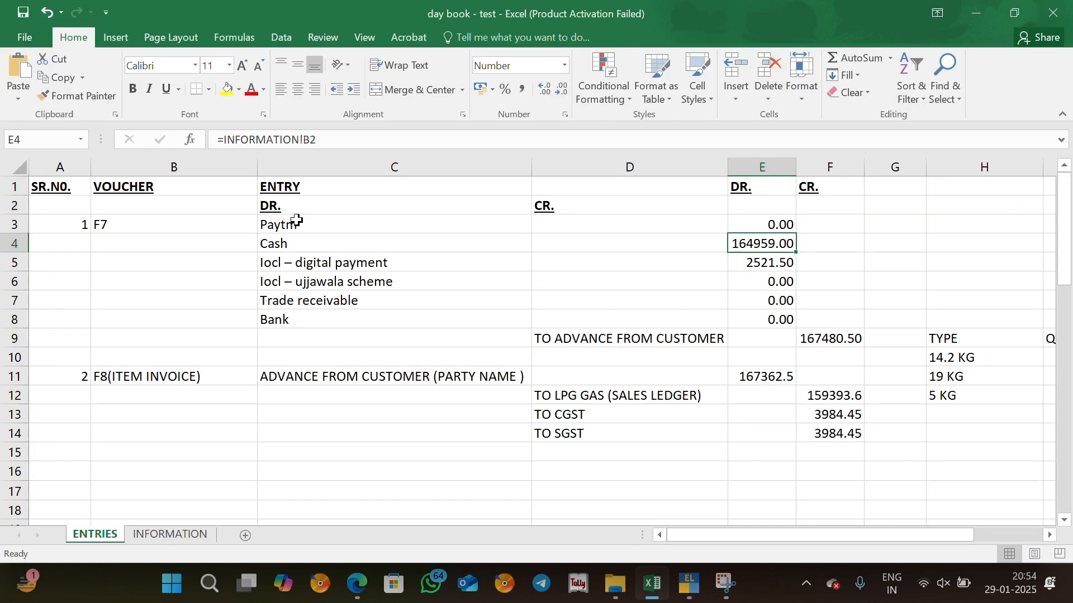
pyautogui.click(297, 240)
pyautogui.press('Down')
pyautogui.hotkey('alt', 'Tab')
pyautogui.write('Iocl')
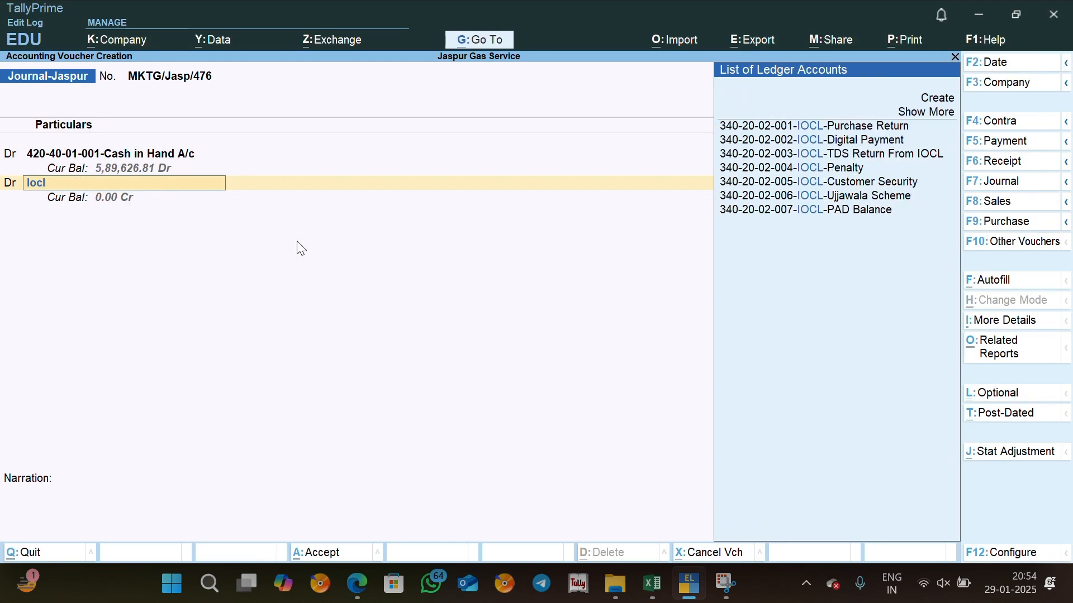
pyautogui.press('Down')
pyautogui.hotkey('alt', 'Tab')
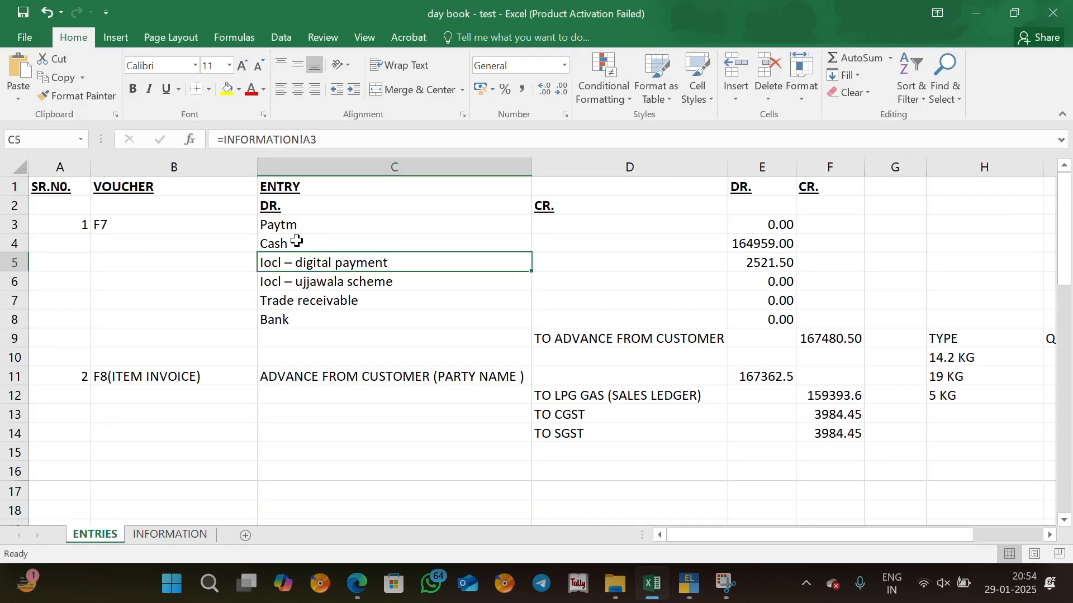
pyautogui.hotkey('alt', 'Tab')
pyautogui.press('Return')
# Debit 2521.5 to IOCL-Digital Payment and allocate it On Account in the bill-wise details
pyautogui.write('2,5')
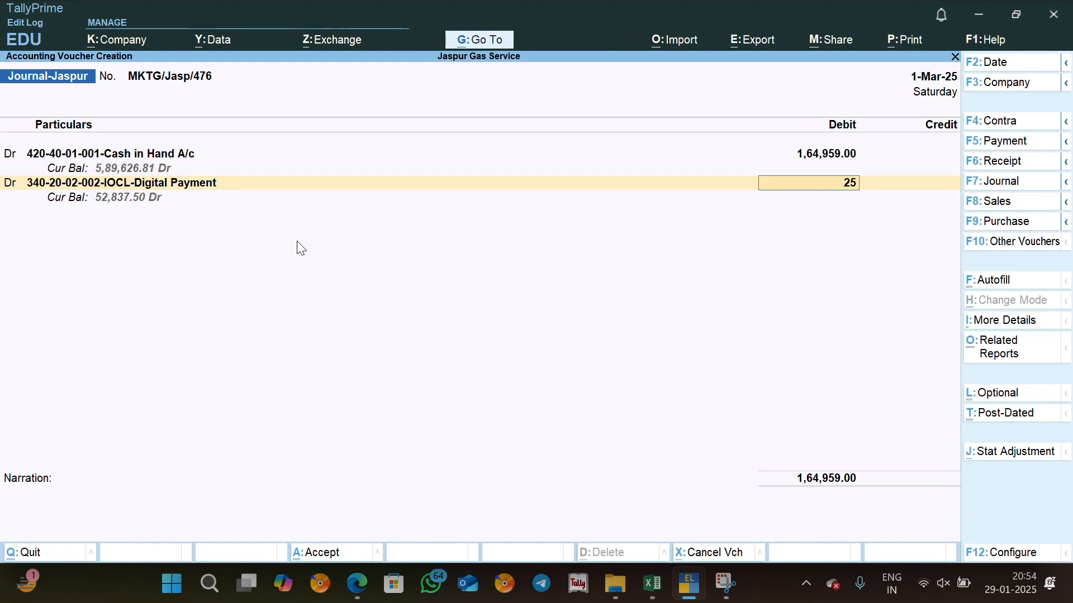
pyautogui.write('21.5')
pyautogui.press('Return')
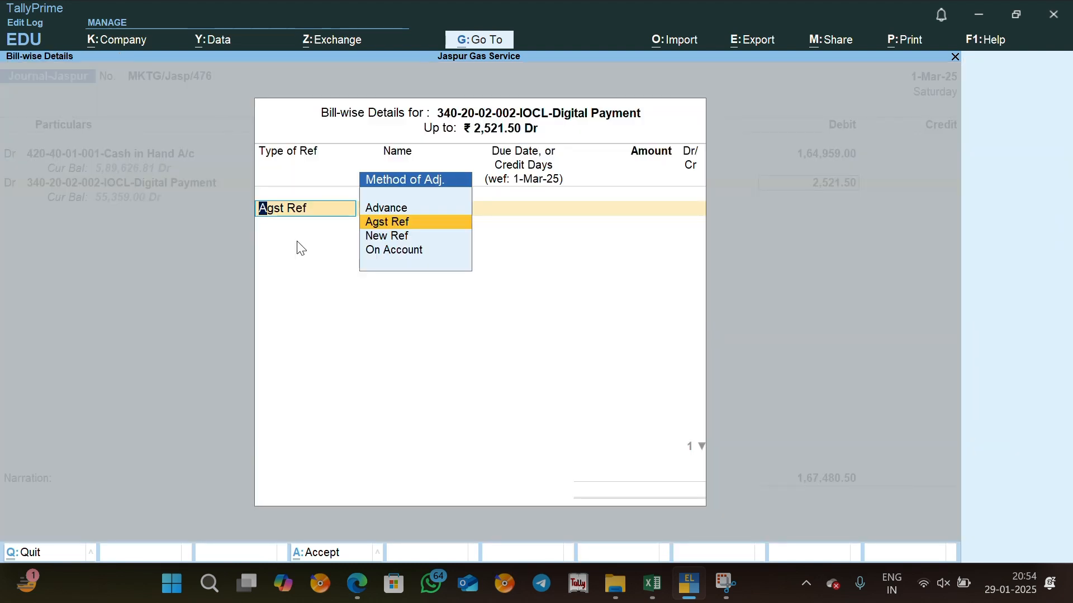
pyautogui.press('Down')
pyautogui.press('Down')
pyautogui.press('Return')
pyautogui.press('Return')
pyautogui.press('Return')
pyautogui.press('Return')
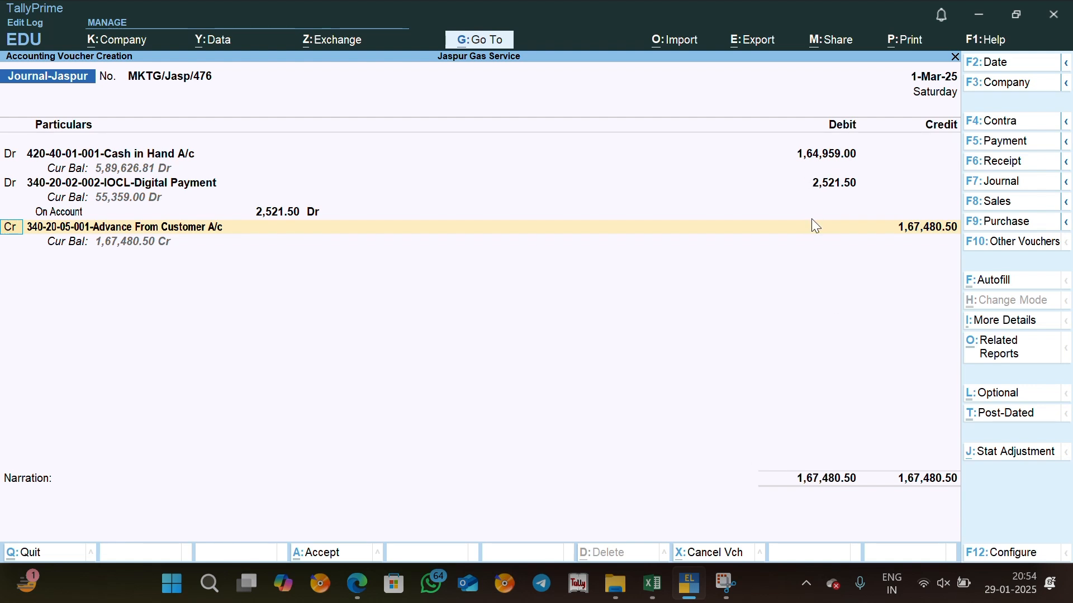
# Credit 1,67,480.50 to Advance From Customer A/c and allocate it On Account in the bill-wise details
pyautogui.press('Return')
pyautogui.press('Return')
pyautogui.press('Down')
pyautogui.press('Down')
pyautogui.press('Return')
pyautogui.press('Return')
pyautogui.press('Return')
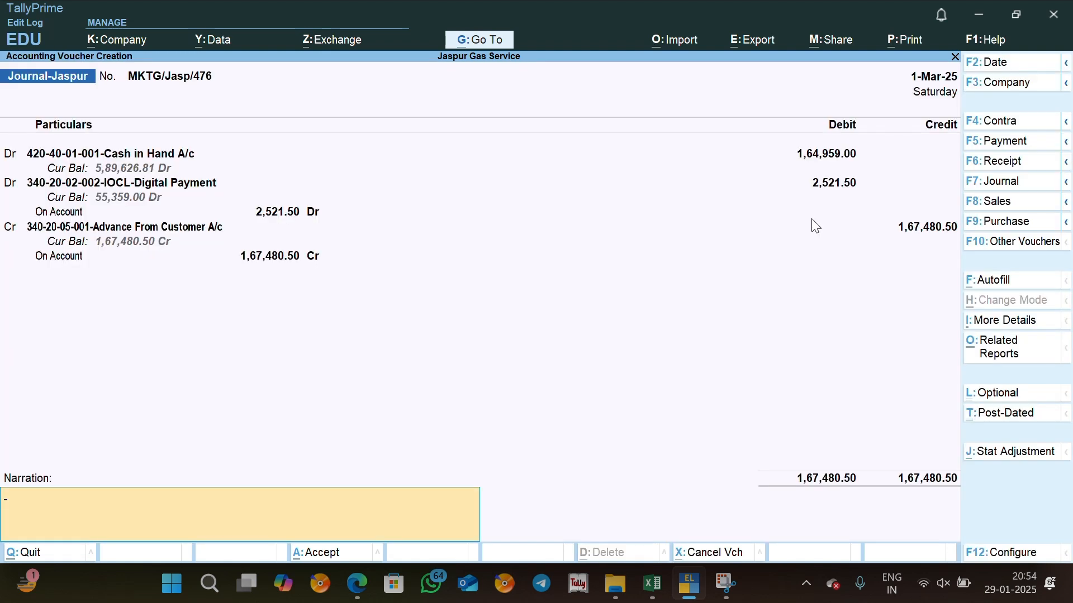
# Enter the narration "being amount received from customer." and save the journal voucher
pyautogui.write('bein')
pyautogui.write('ng')
pyautogui.write(' amount rece')
pyautogui.write('ived from c')
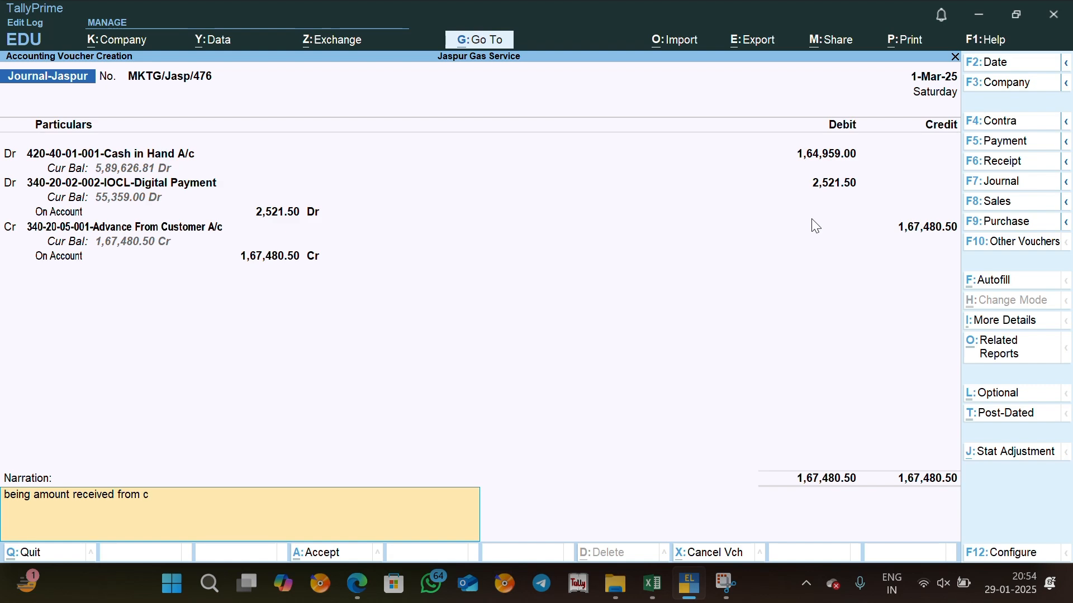
pyautogui.write('ustomer.')
pyautogui.press('Return')
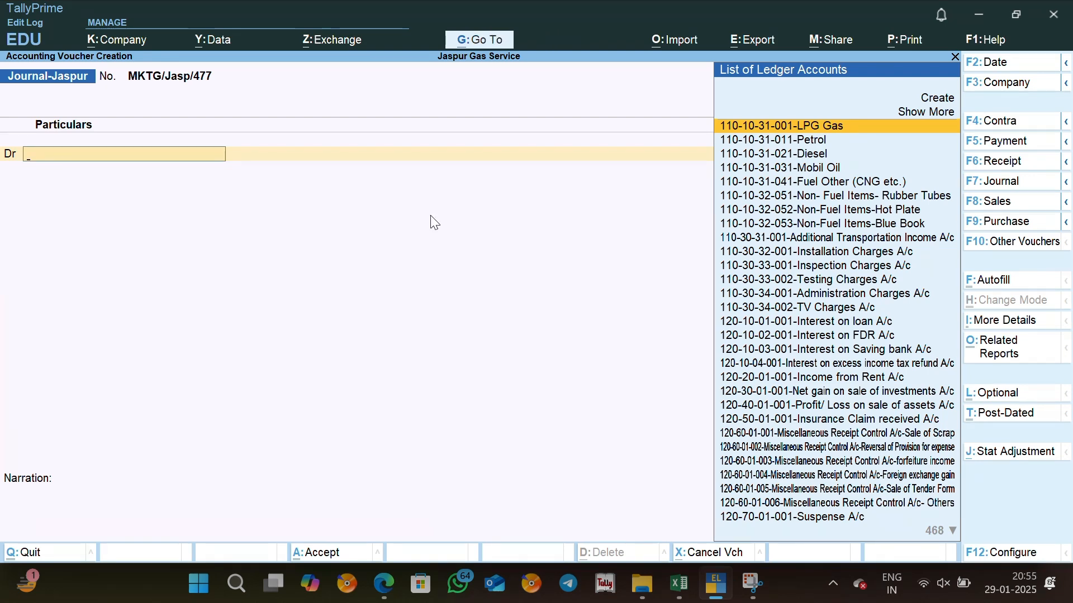
# Check the second entry's F8 item invoice voucher type in the ENTRIES sheet and start a Sales-Jaspur voucher in TallyPrime
pyautogui.hotkey('alt', 'Tab')
pyautogui.hotkey('alt', 'Tab')
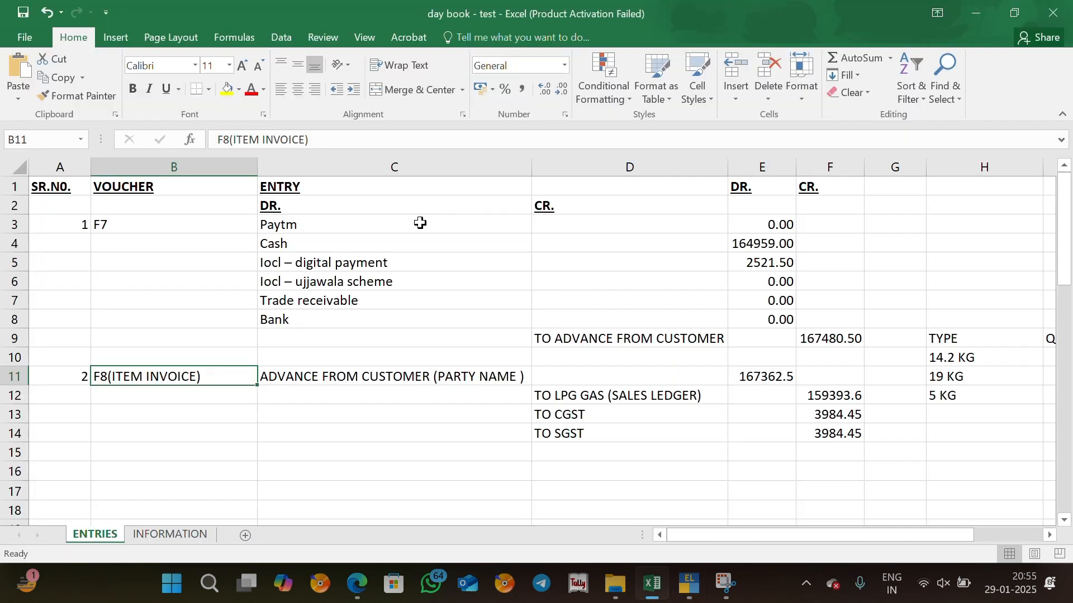
pyautogui.click(98, 395)
pyautogui.press('Up')
pyautogui.press('Left')
pyautogui.press('Right')
pyautogui.hotkey('alt', 'Tab')
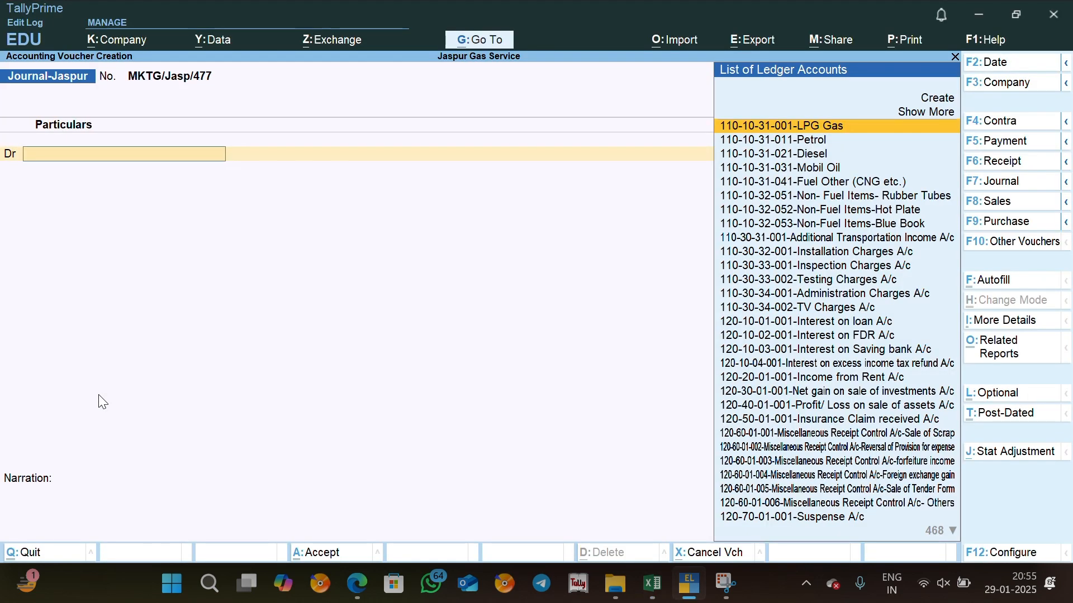
pyautogui.press('F8')
# Consult the second entry's party name, select Advance From Customer A/c as the sales party and accept the party details
pyautogui.hotkey('alt', 'Tab')
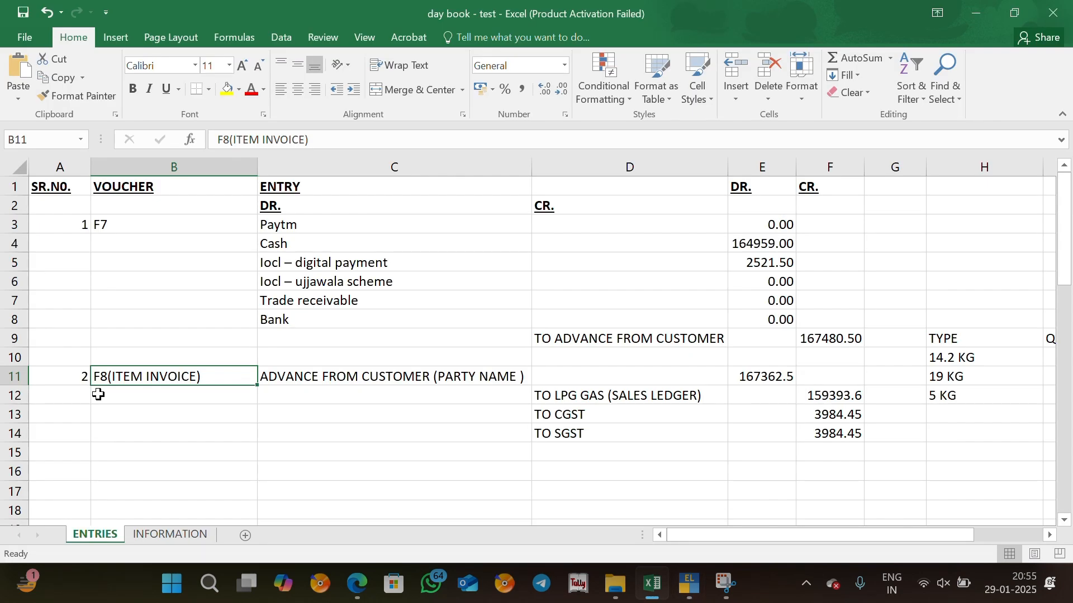
pyautogui.press('Right')
pyautogui.hotkey('alt', 'Tab')
pyautogui.write('Advance')
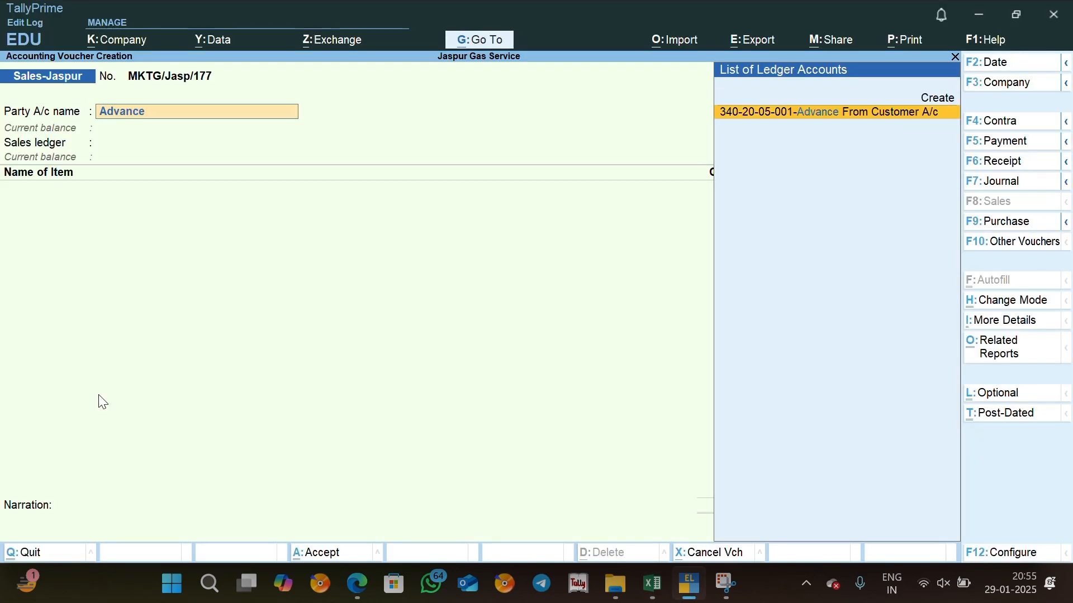
pyautogui.press('Return')
pyautogui.hotkey('ctrl', 'a')
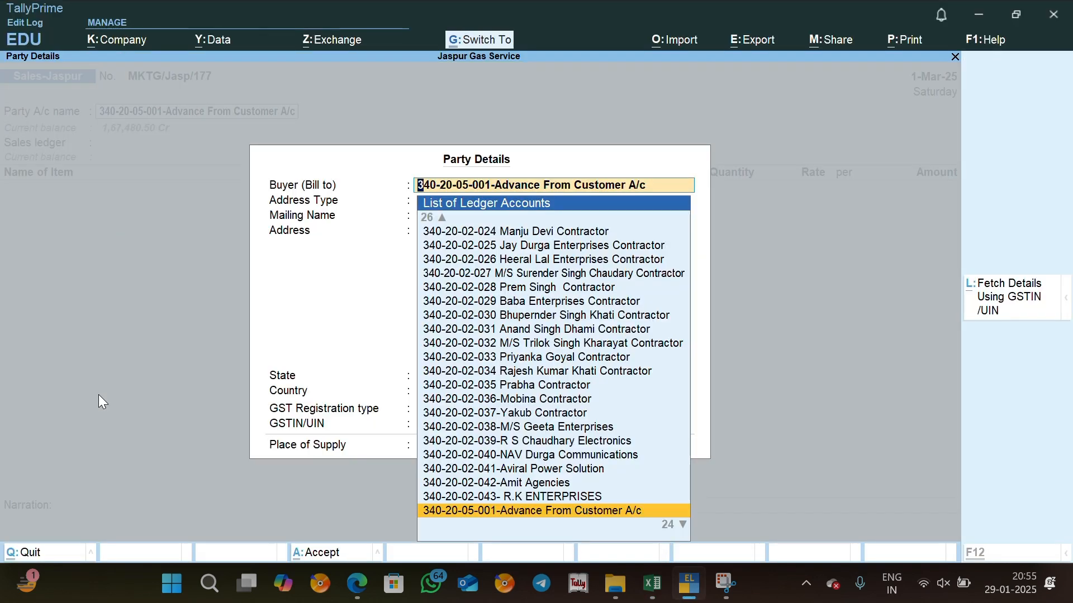
pyautogui.hotkey('ctrl', 'a')
# Check the credit ledger of the second entry in the workbook and set the voucher's sales ledger to LPG Gas
pyautogui.hotkey('alt', 'Tab')
pyautogui.press('Right')
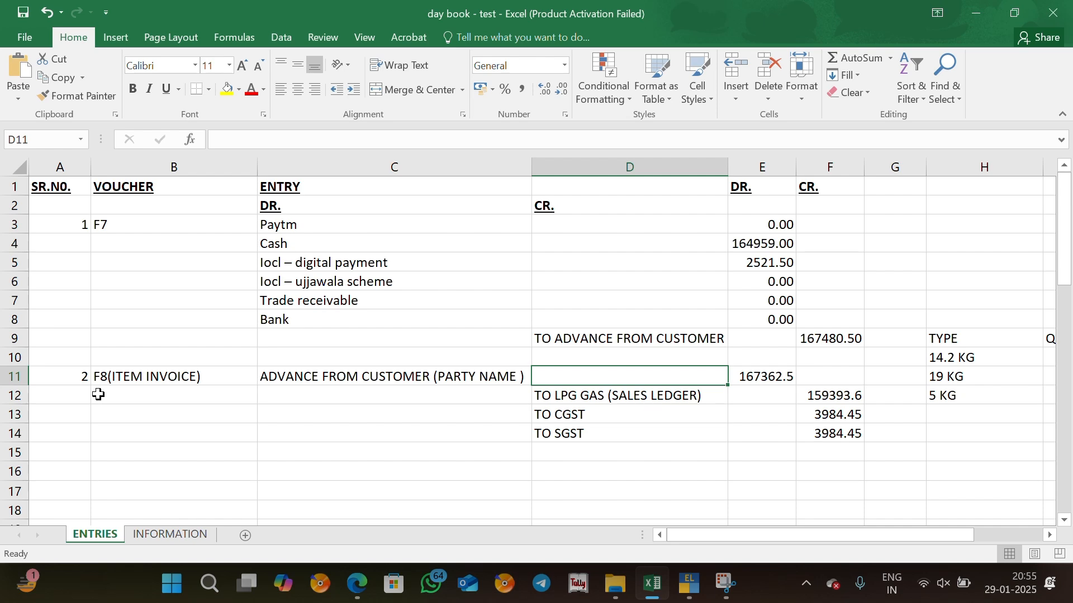
pyautogui.press('Down')
pyautogui.hotkey('alt', 'Tab')
pyautogui.write('Lpg')
pyautogui.press('Return')
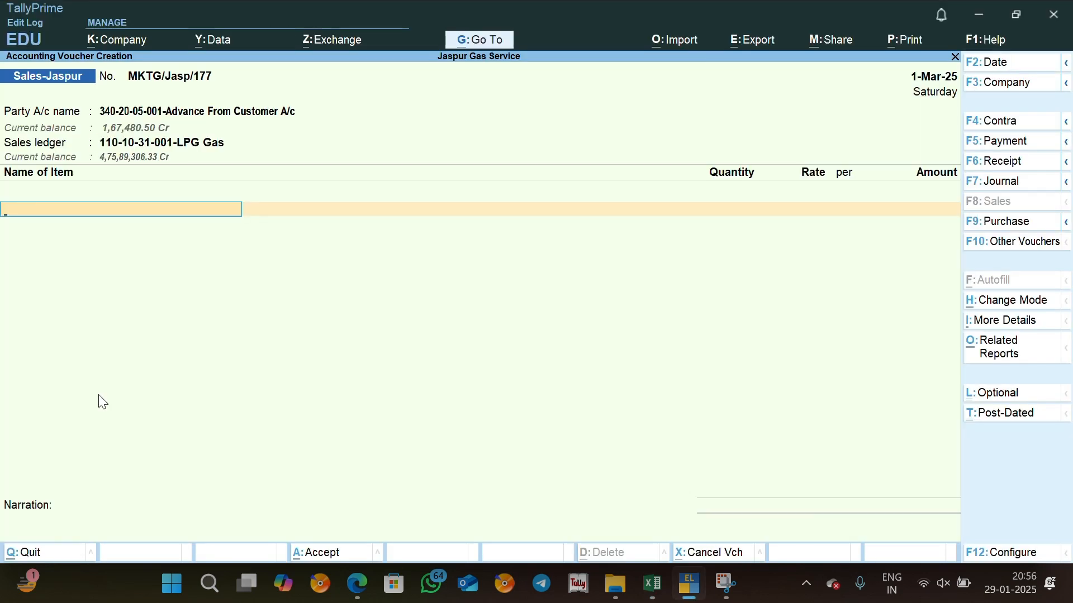
# Consult the LPG type, quantity and rate table in ENTRIES and add 14.2 Kg. Non Sub.Dom.H.Hold Cylinder as the first invoice item
pyautogui.hotkey('alt', 'Tab')
pyautogui.hotkey('alt', 'Tab')
pyautogui.hotkey('alt', 'Tab')
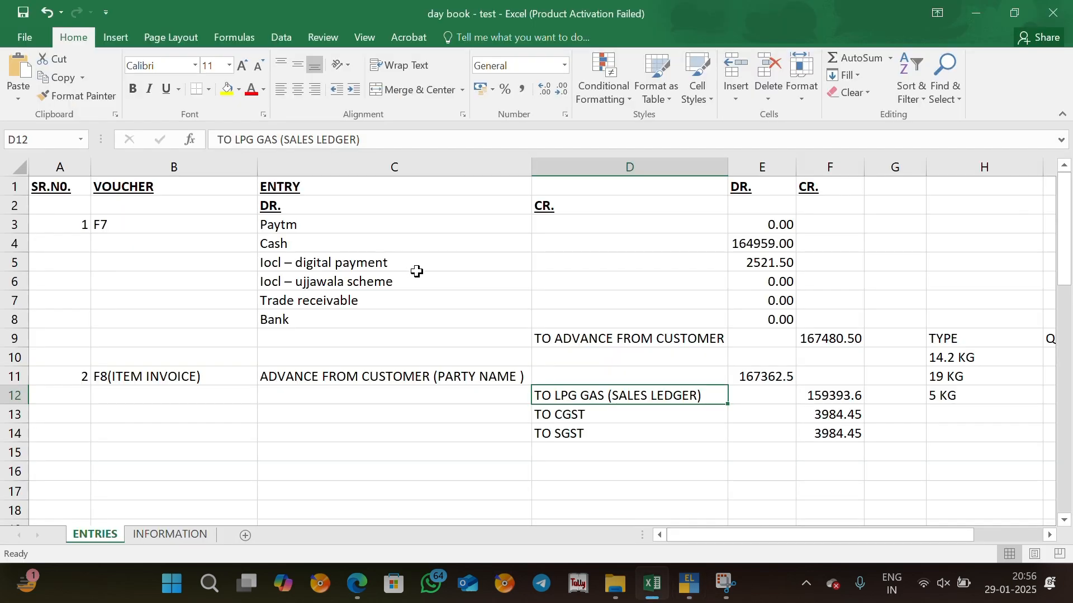
pyautogui.scroll(-7, 416, 271)
pyautogui.scroll(3, 417, 271)
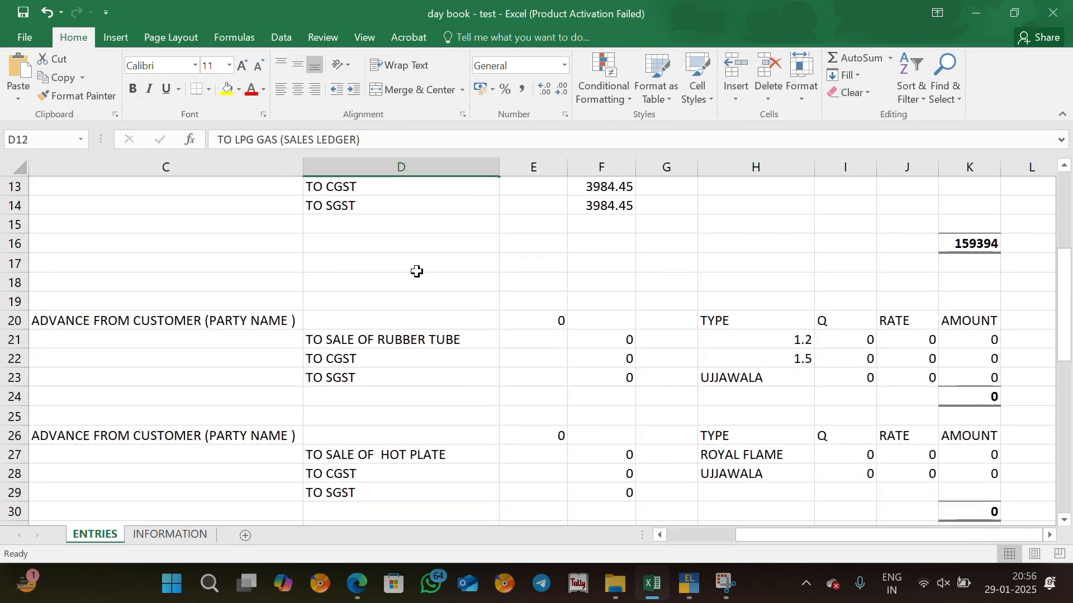
pyautogui.scroll(4, 417, 271)
pyautogui.hscroll(1, 416, 271)
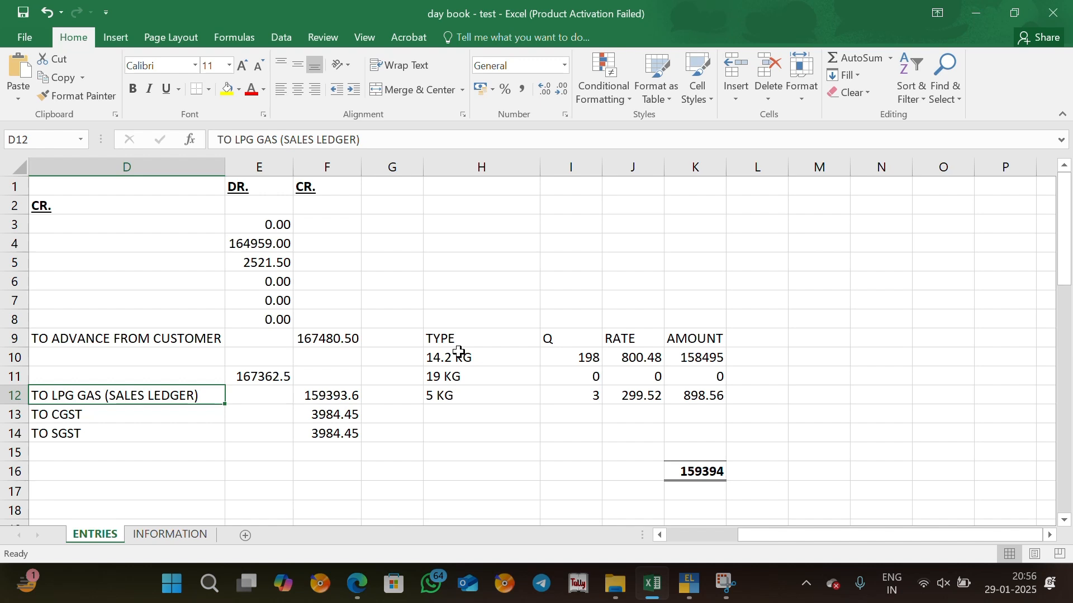
pyautogui.moveTo(450, 340)
pyautogui.mouseDown()
pyautogui.moveTo(642, 378)
pyautogui.moveTo(701, 403)
pyautogui.mouseUp()
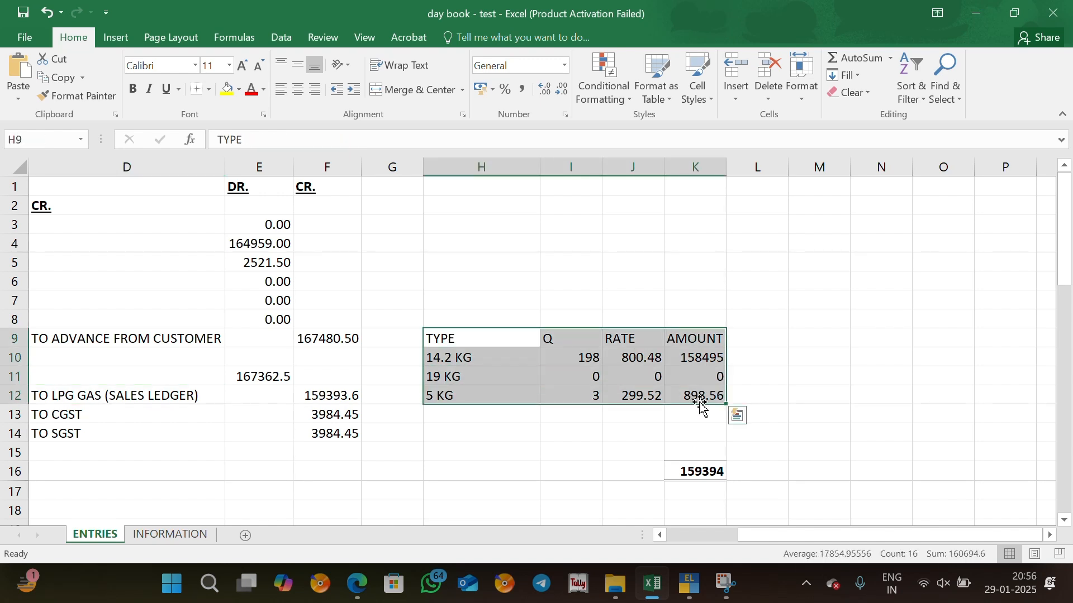
pyautogui.hotkey('alt', 'Tab')
pyautogui.write('14.2')
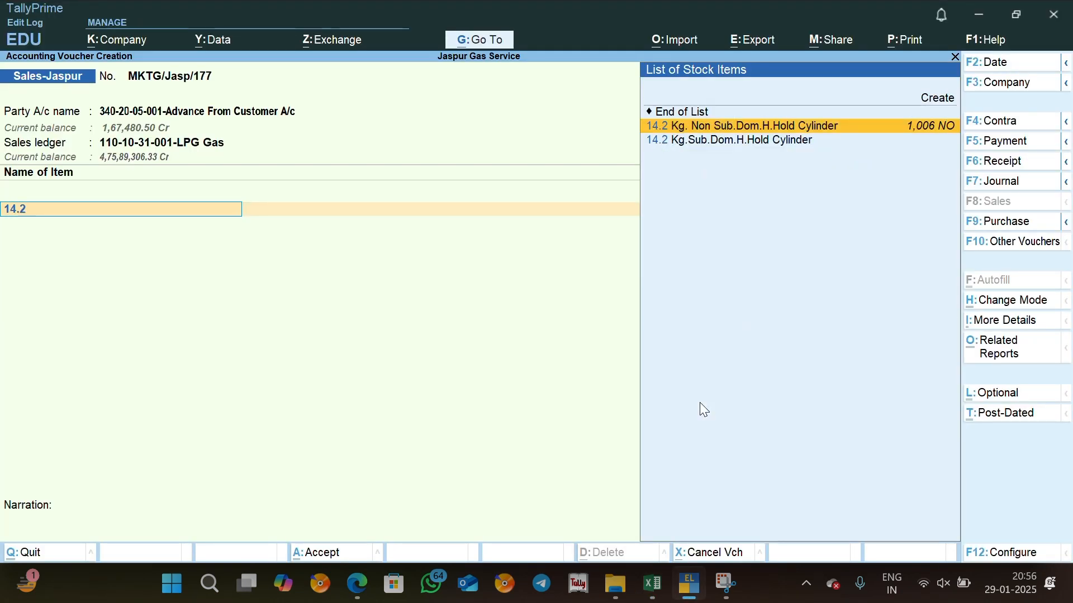
pyautogui.press('Return')
# Look up the 14.2 KG quantity in the workbook and set the invoice item's quantity to 198
pyautogui.hotkey('alt', 'Tab')
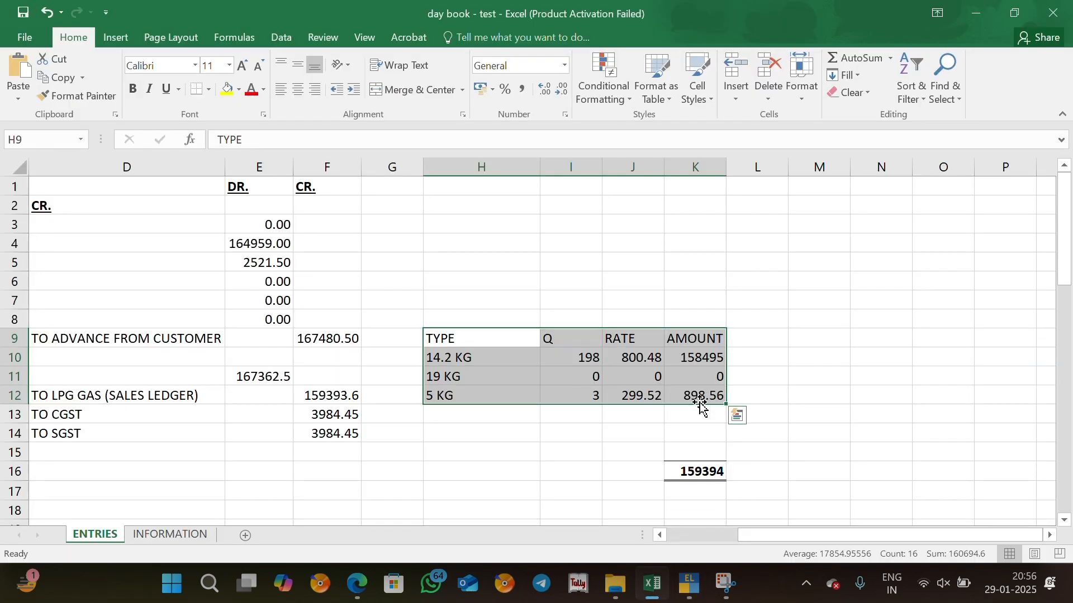
pyautogui.press('Down')
pyautogui.press('Right')
pyautogui.hotkey('alt', 'Tab')
pyautogui.write('198')
pyautogui.press('Return')
# Look up the 14.2 KG rate in the workbook and set the cylinder item's rate to 800.48
pyautogui.hotkey('alt', 'Tab')
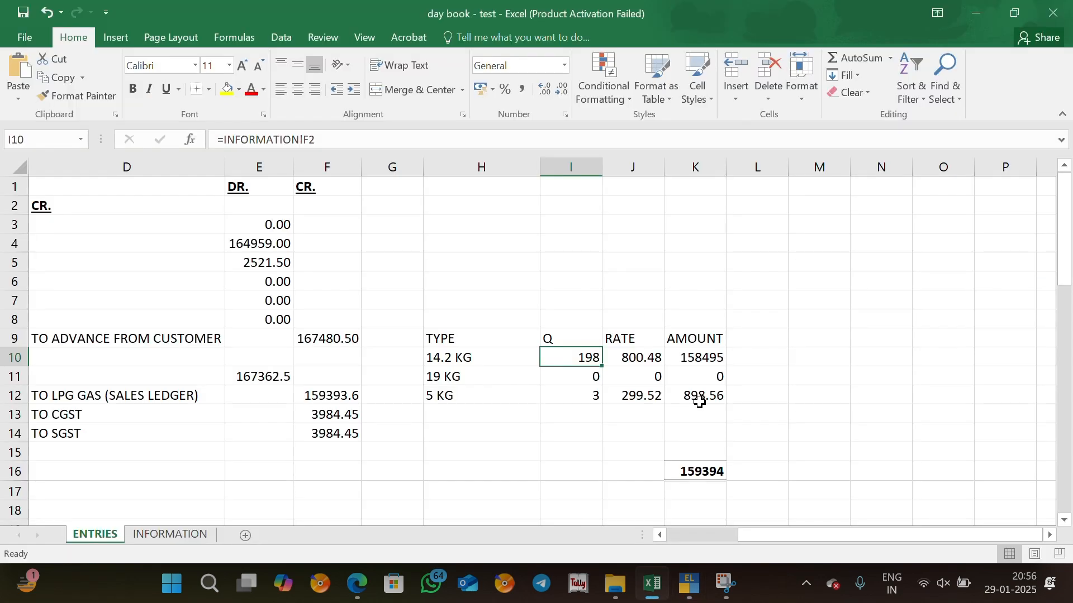
pyautogui.press('Right')
pyautogui.hotkey('alt', 'Tab')
pyautogui.write('800.')
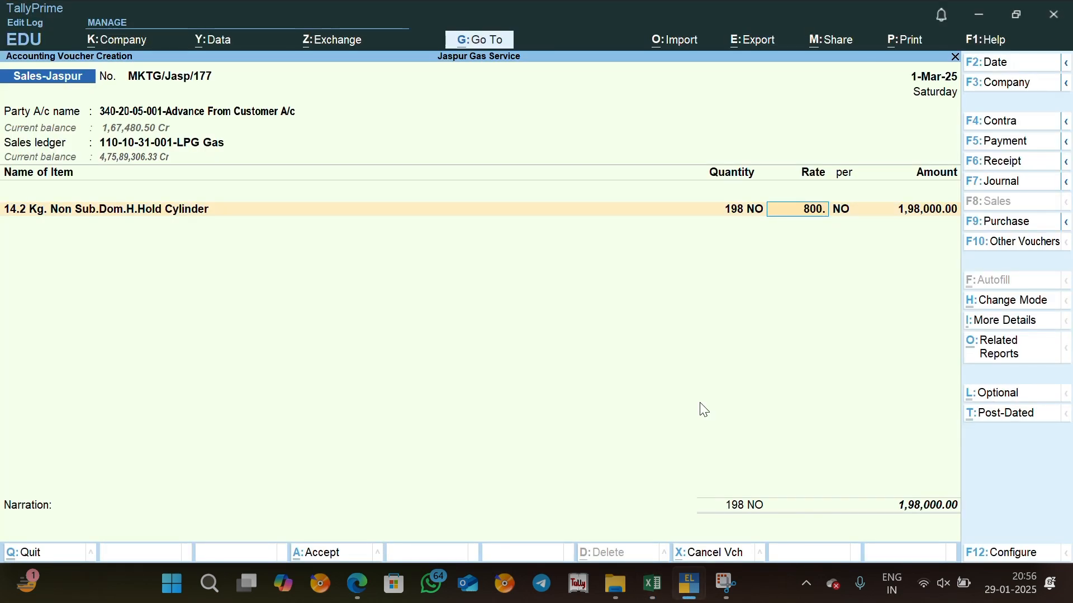
pyautogui.write('48')
pyautogui.press('Return')
pyautogui.hotkey('alt', 'Tab')
pyautogui.hotkey('alt', 'Tab')
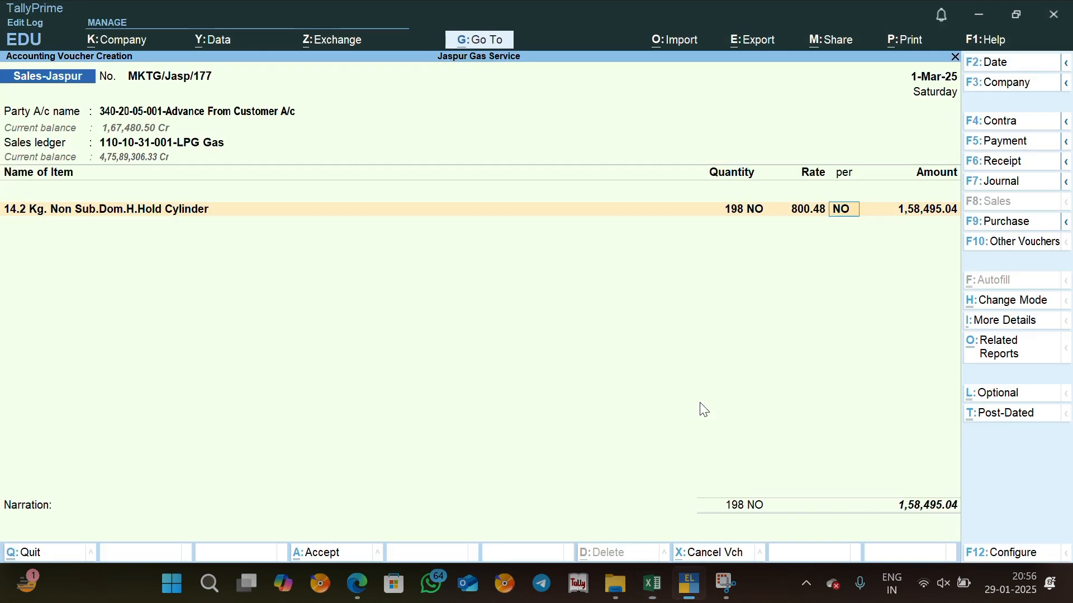
# Check the next sold type in the ENTRIES sheet and add 5 Kg LPG Cylinder as the second invoice item
pyautogui.press('Return')
pyautogui.press('Return')
pyautogui.hotkey('alt', 'Tab')
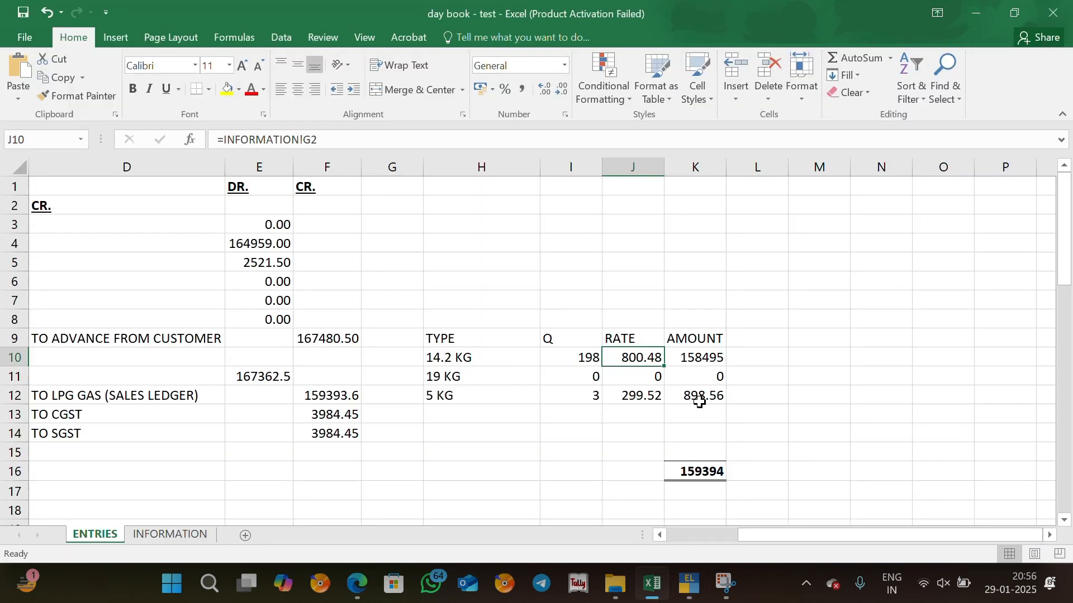
pyautogui.press('Down')
pyautogui.press('Down')
pyautogui.hotkey('alt', 'Tab')
pyautogui.write('5 K')
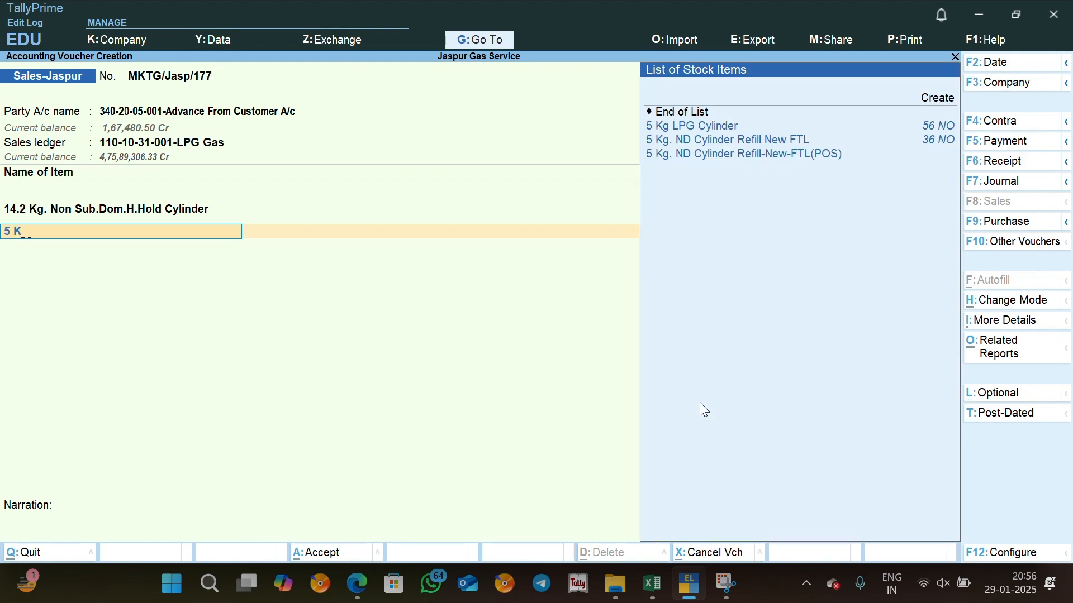
pyautogui.write('g')
pyautogui.press('Return')
# Look up the 5 KG quantity in the workbook and set the second item's quantity to 3
pyautogui.hotkey('alt', 'Tab')
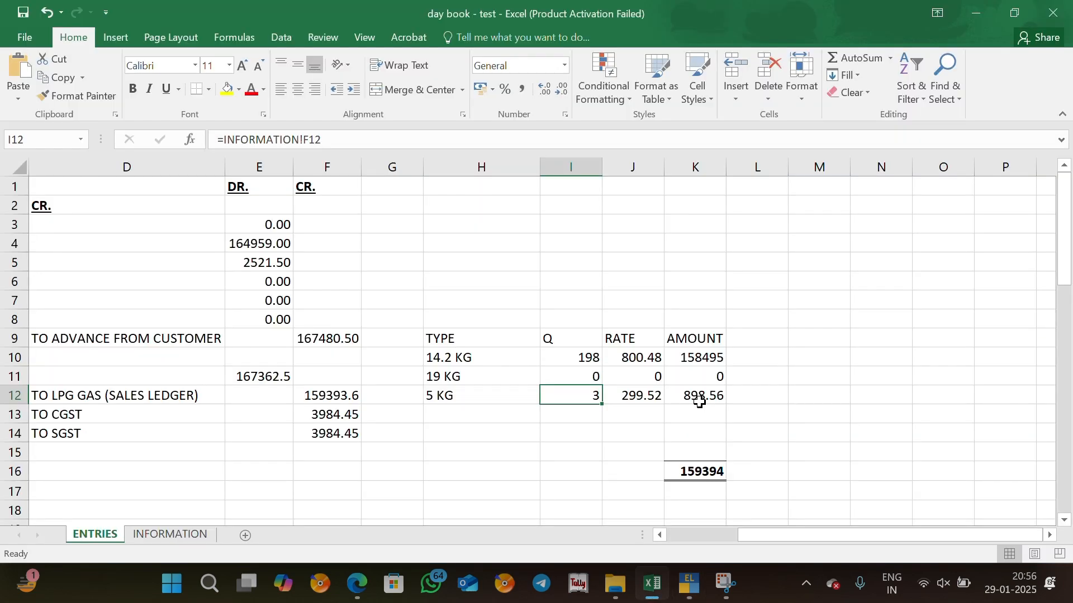
pyautogui.hotkey('alt', 'Tab')
pyautogui.write('3')
pyautogui.press('Return')
# Look up the 5 KG rate in the workbook, set the item's rate to 299.52 and end the item list
pyautogui.hotkey('alt', 'Tab')
pyautogui.press('Right')
pyautogui.hotkey('alt', 'Tab')
pyautogui.write('299.')
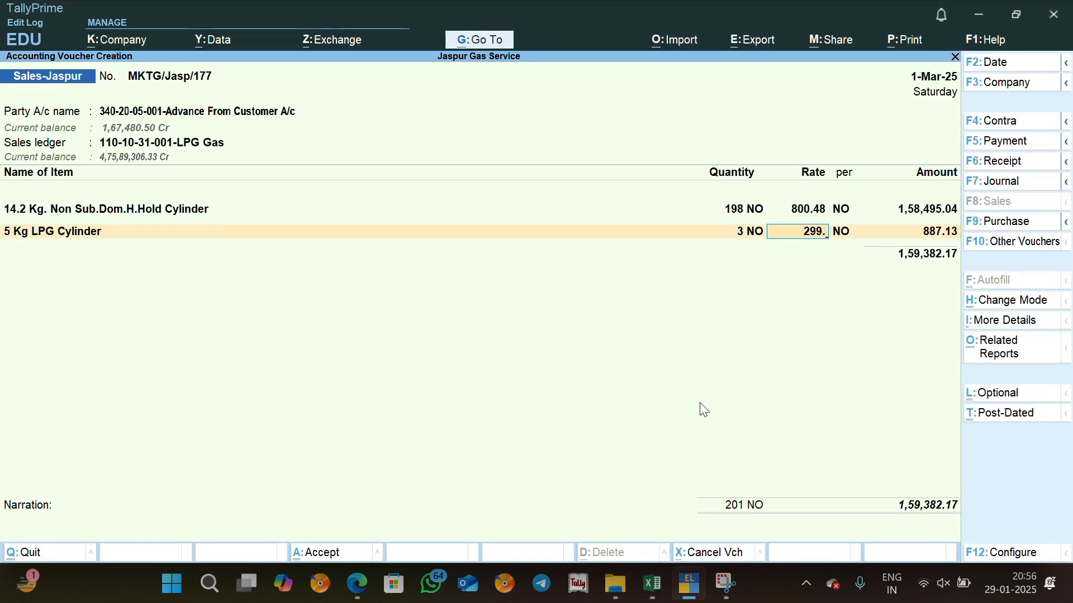
pyautogui.write('52')
pyautogui.press('Return')
pyautogui.press('Return')
pyautogui.press('Return')
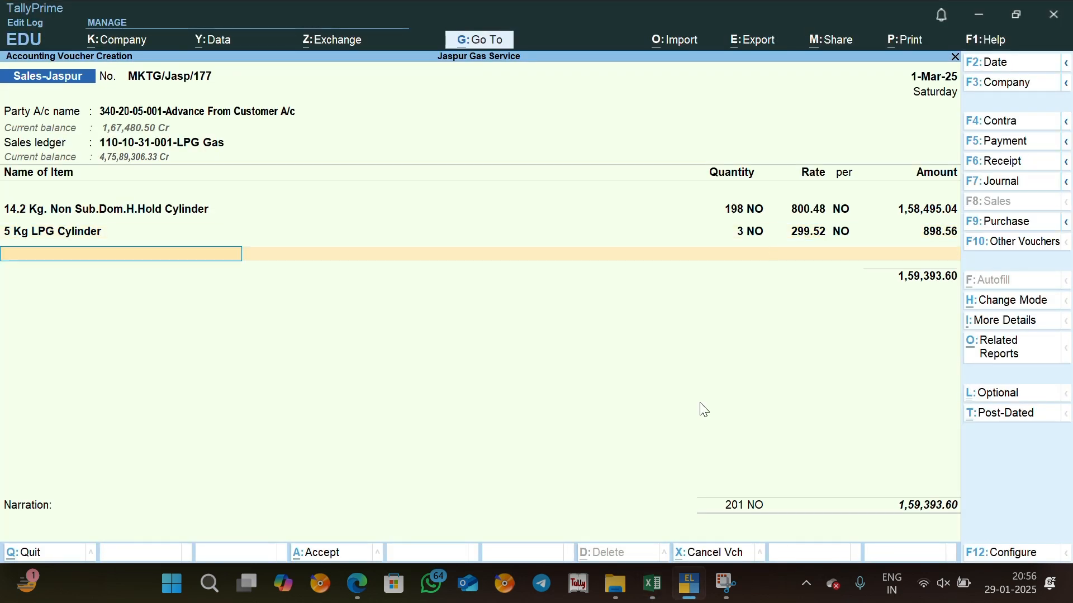
pyautogui.press('Return')
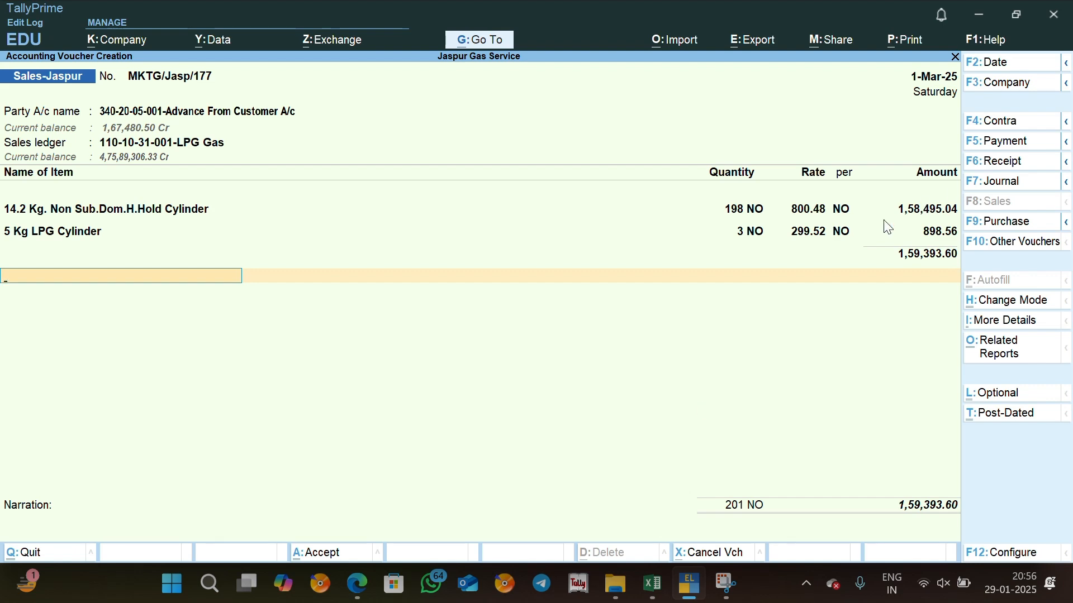
pyautogui.hotkey('alt', 'Tab')
pyautogui.press('Left')
pyautogui.press('Left')
pyautogui.press('Left')
pyautogui.press('Left')
pyautogui.press('Left')
pyautogui.press('Left')
pyautogui.press('Left')
pyautogui.press('Left')
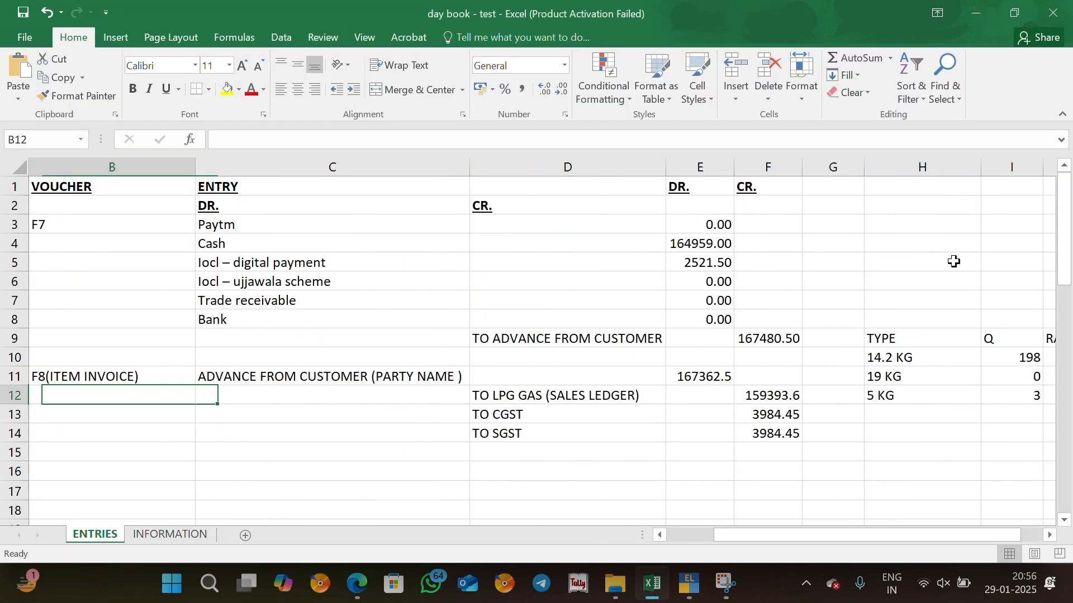
pyautogui.press('Down')
pyautogui.press('Right')
pyautogui.press('Right')
pyautogui.hotkey('alt', 'Tab')
pyautogui.write('Cgst')
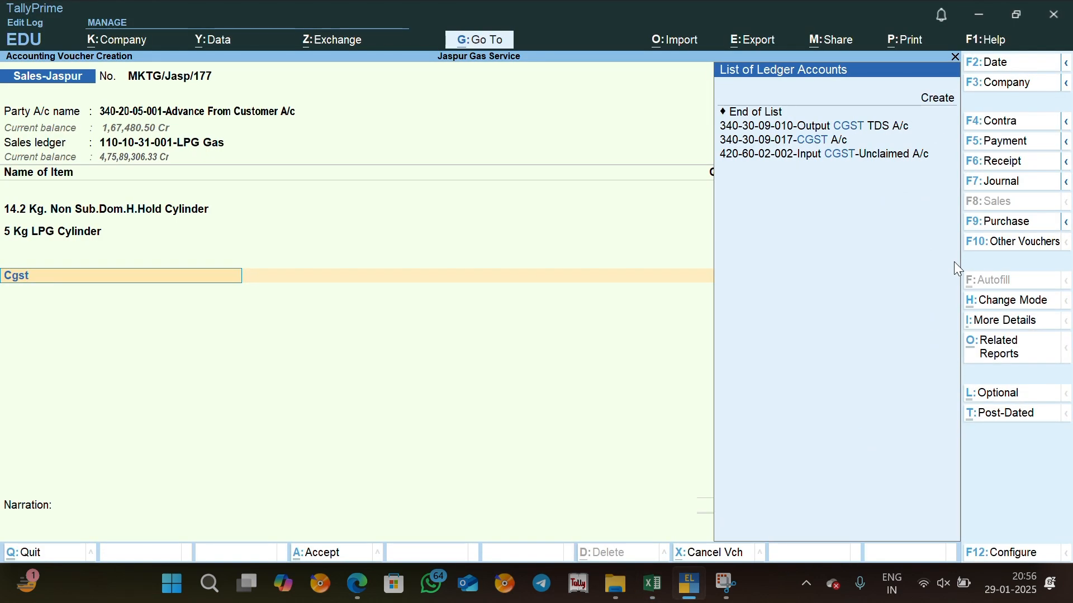
pyautogui.press('Return')
# Look up the CGST amount in the workbook and set the CGST ledger's amount to 3,984.45
pyautogui.hotkey('alt', 'Tab')
pyautogui.press('Right')
pyautogui.press('Right')
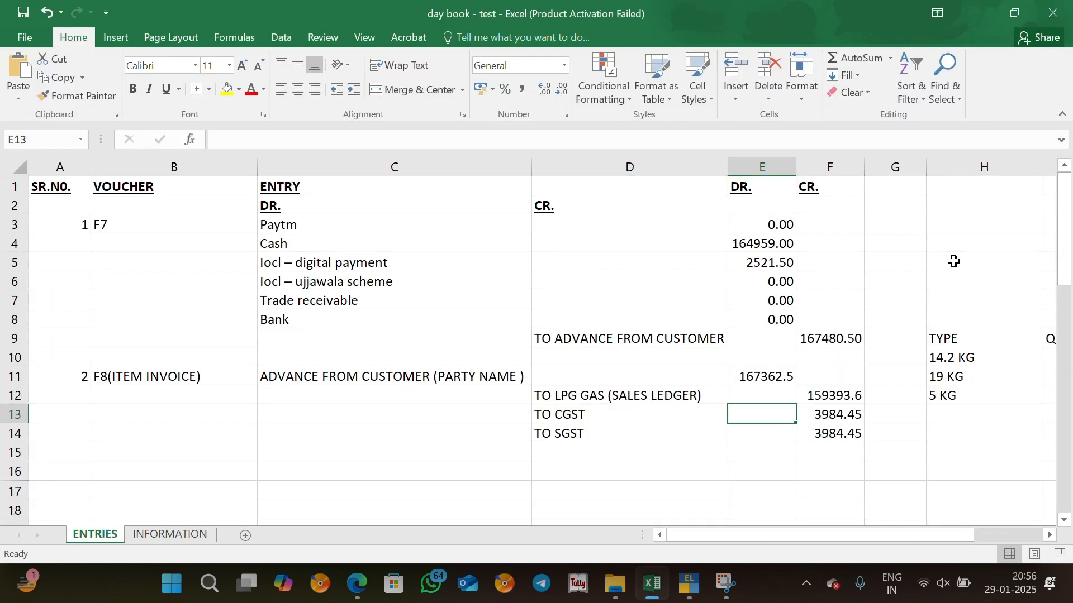
pyautogui.hotkey('alt', 'Tab')
pyautogui.write('3,9')
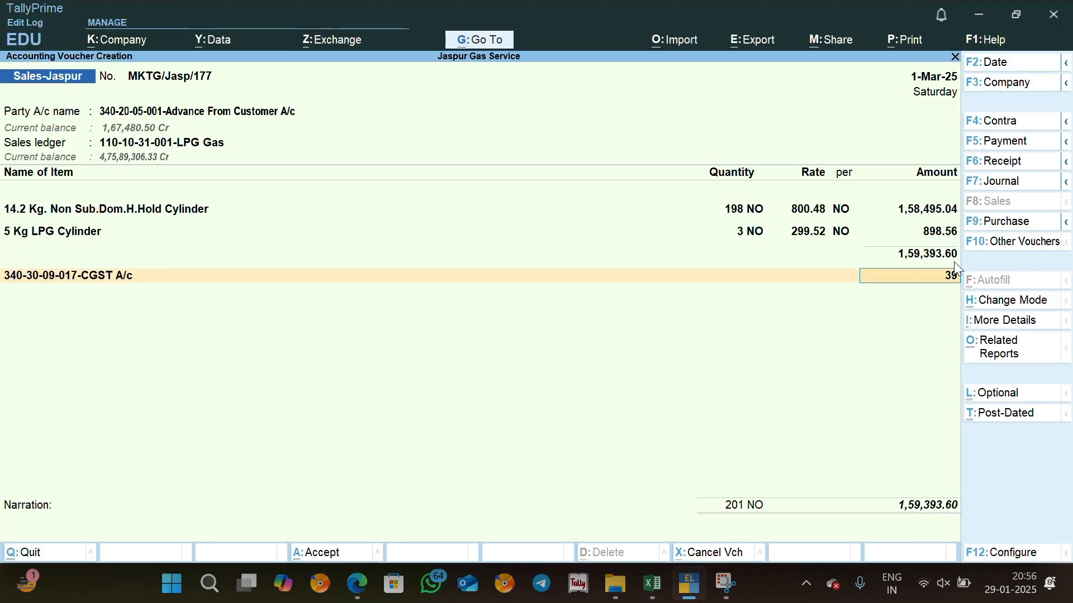
pyautogui.write('84.45')
pyautogui.press('Return')
pyautogui.write('Sgst')
pyautogui.press('Return')
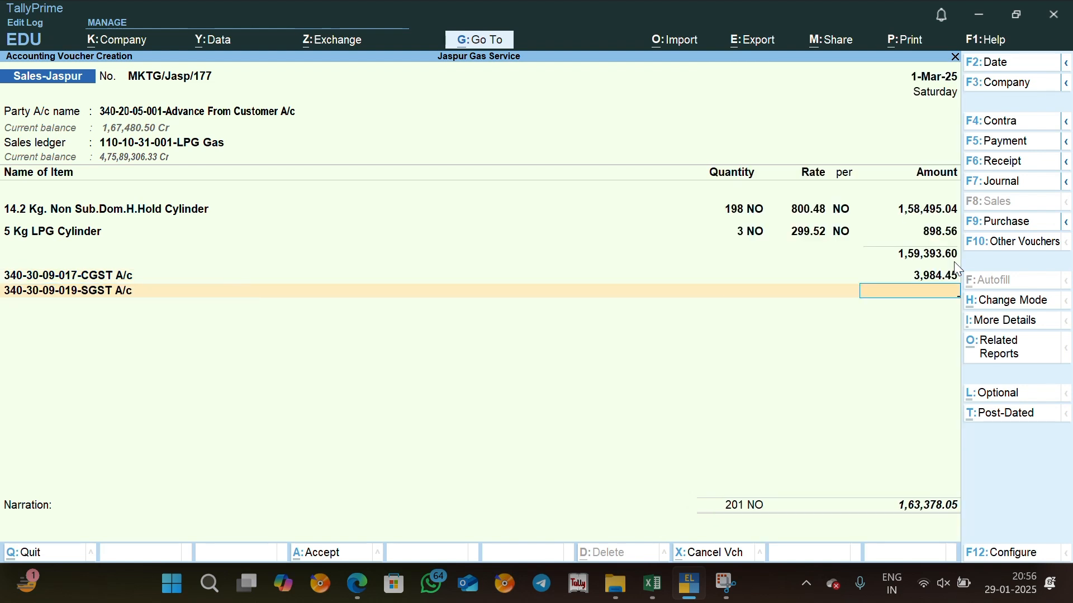
pyautogui.write('3,984.45')
pyautogui.press('Return')
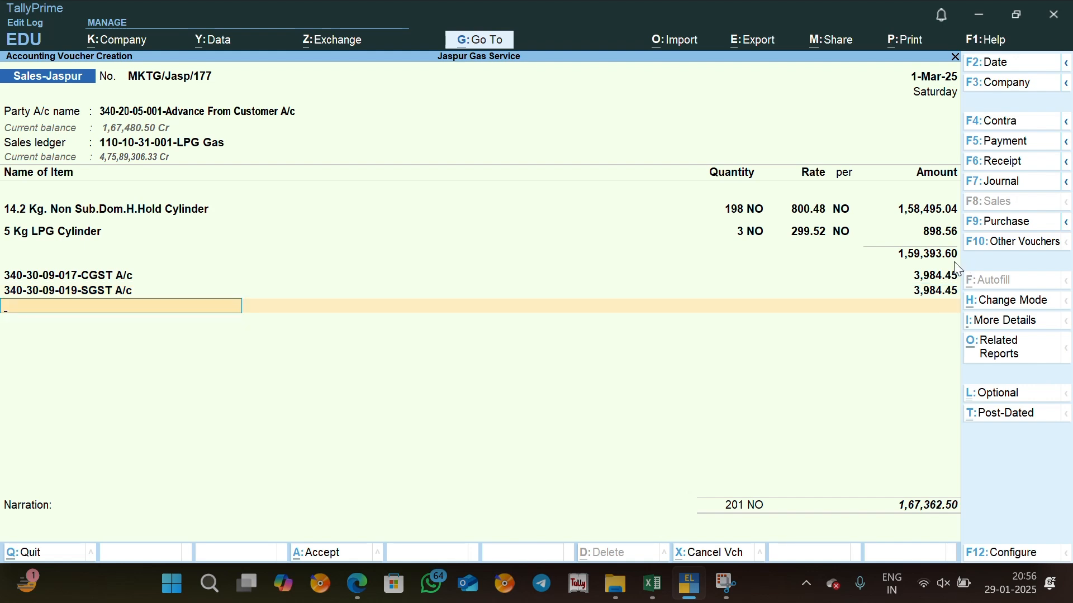
# Compare the invoice total with the workbook's party debit and allocate 1,67,362.50 Dr as On Account in the bill-wise details
pyautogui.hotkey('alt', 'Tab')
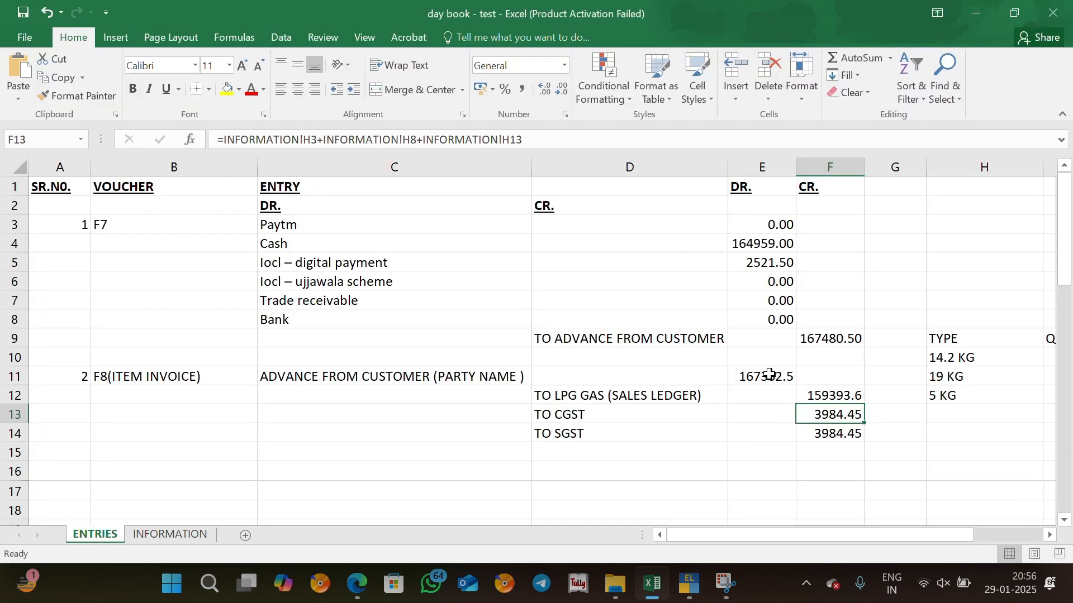
pyautogui.click(770, 374)
pyautogui.hotkey('alt', 'Tab')
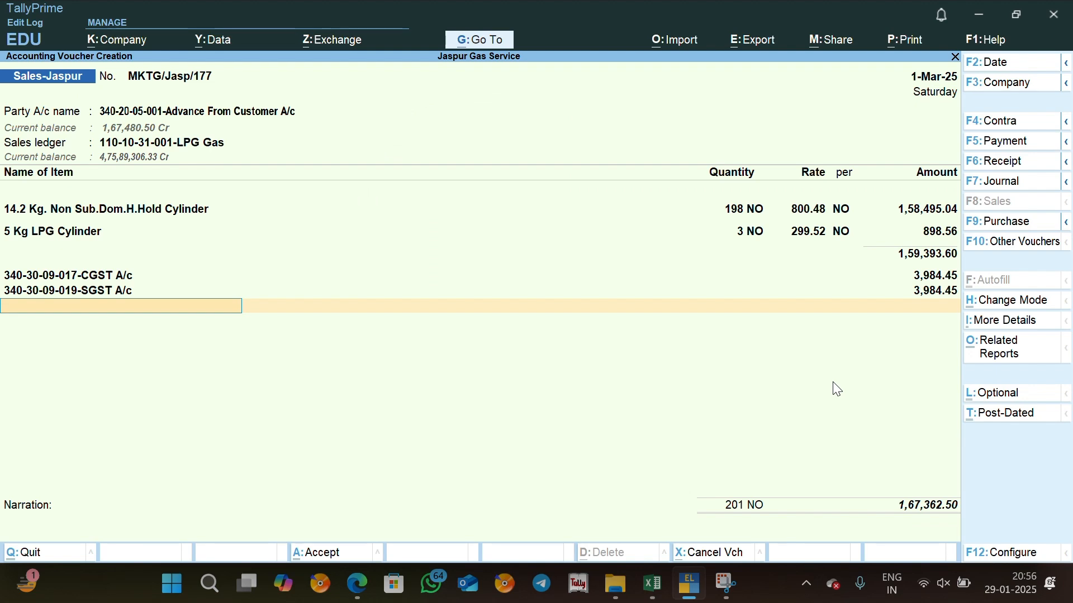
pyautogui.press('Return')
pyautogui.press('Return')
pyautogui.press('Down')
pyautogui.press('Return')
pyautogui.press('Return')
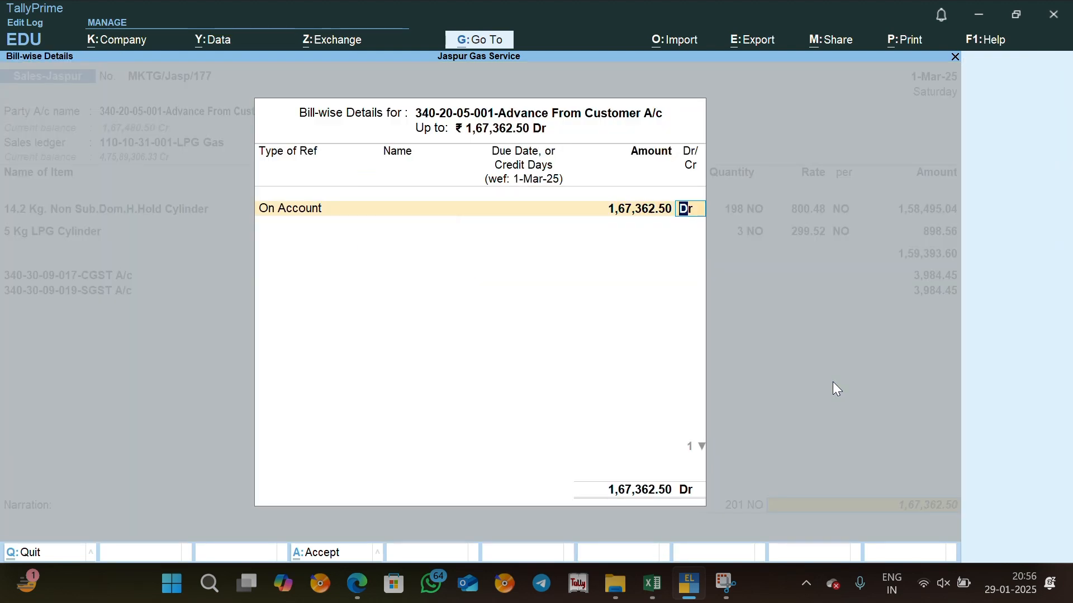
pyautogui.press('Return')
# Enter the narration "being sales recorded as per invoice generated." and save the sales voucher
pyautogui.write('being')
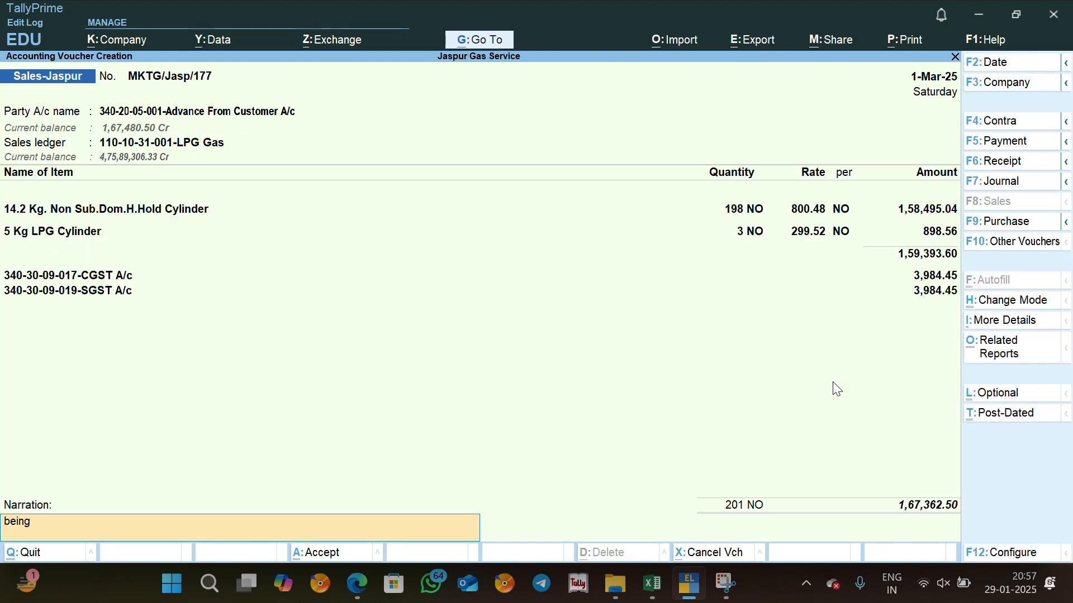
pyautogui.write(' sales recorded as per invoice')
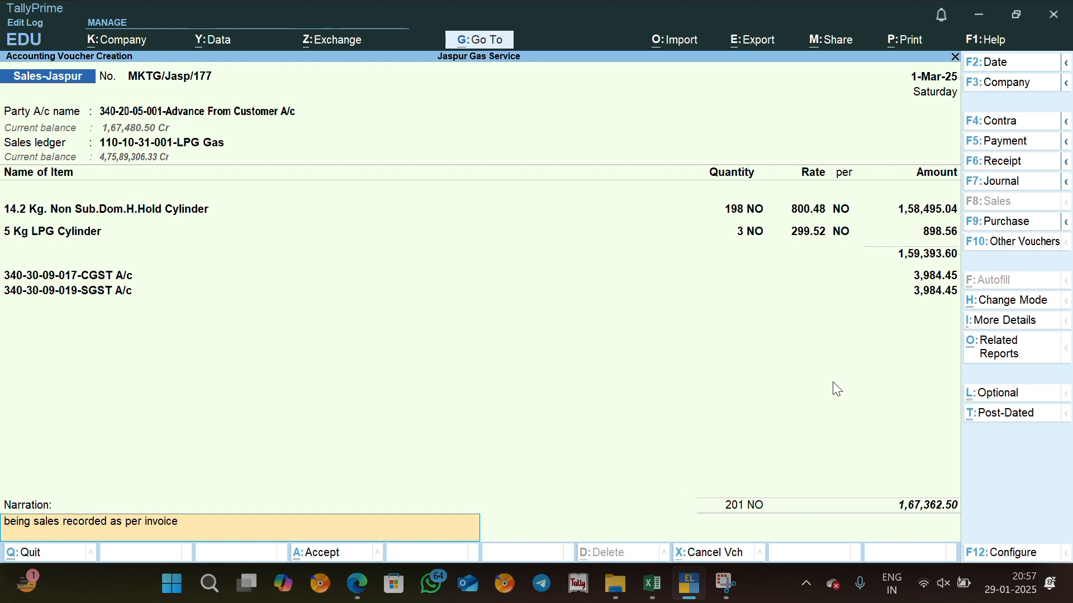
pyautogui.write(' generated.')
pyautogui.press('Return')
pyautogui.press('Return')
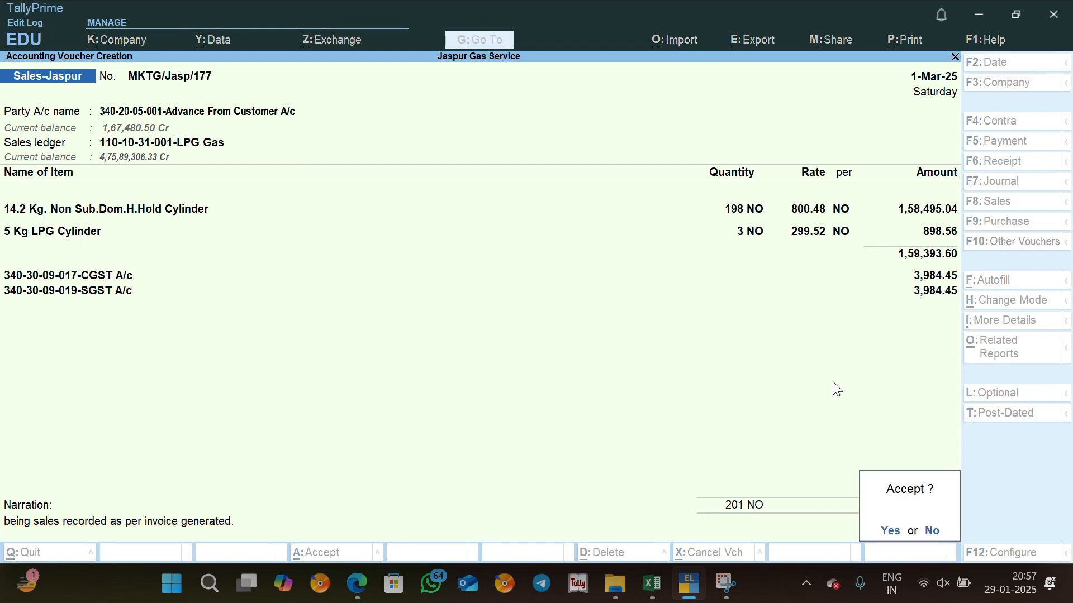
pyautogui.press('Return')
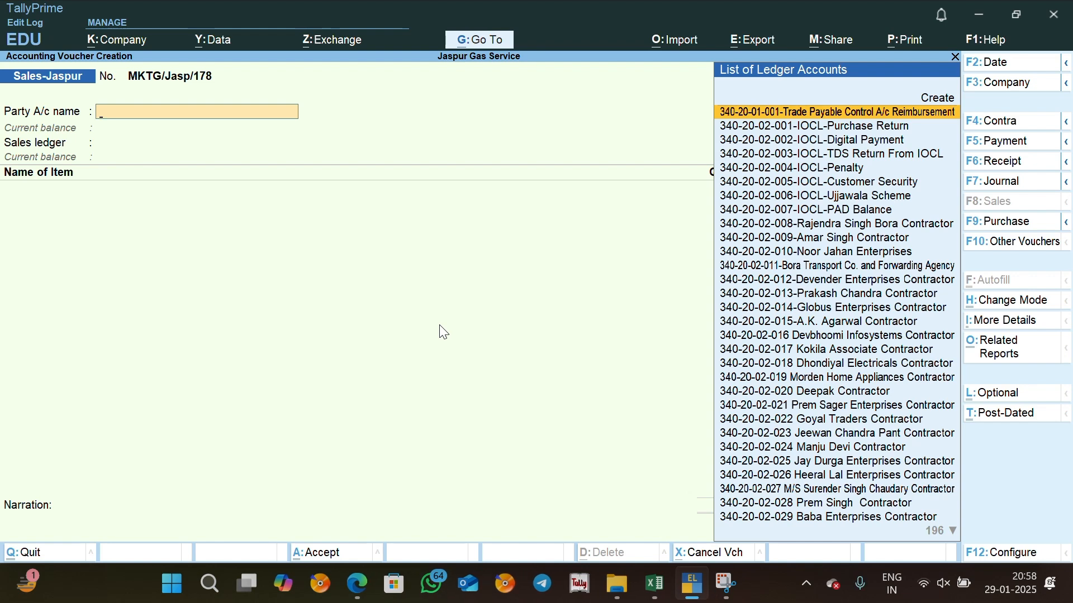
# Switch to the Excel workbook and review the first two entries in the ENTRIES sheet
pyautogui.hotkey('alt', 'Tab')
pyautogui.scroll(2, 314, 252)
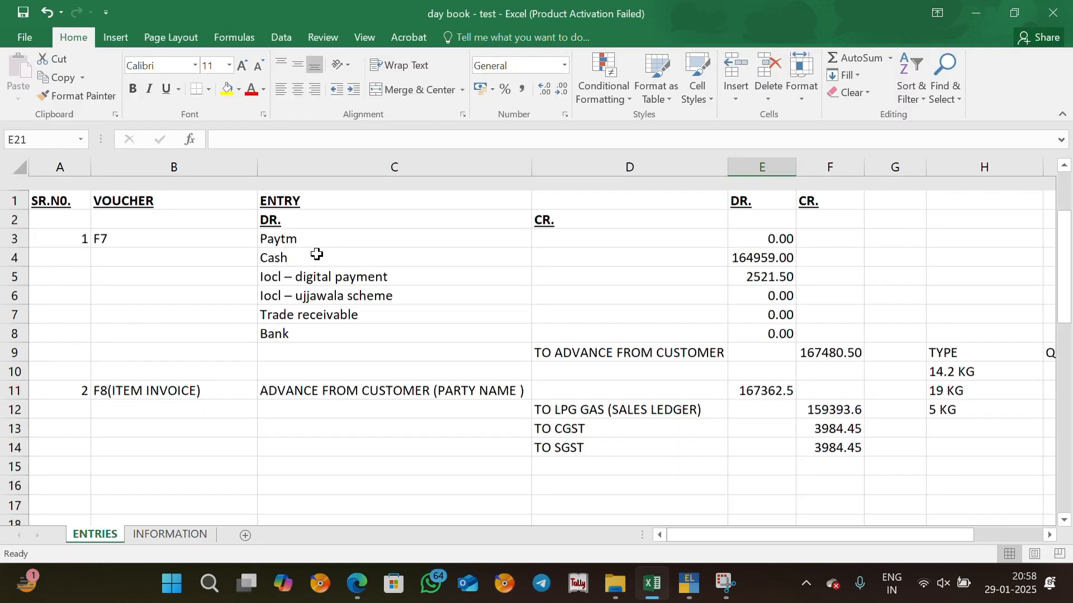
pyautogui.click(177, 194)
pyautogui.press('Down')
pyautogui.press('Down')
pyautogui.press('Right')
pyautogui.press('Right')
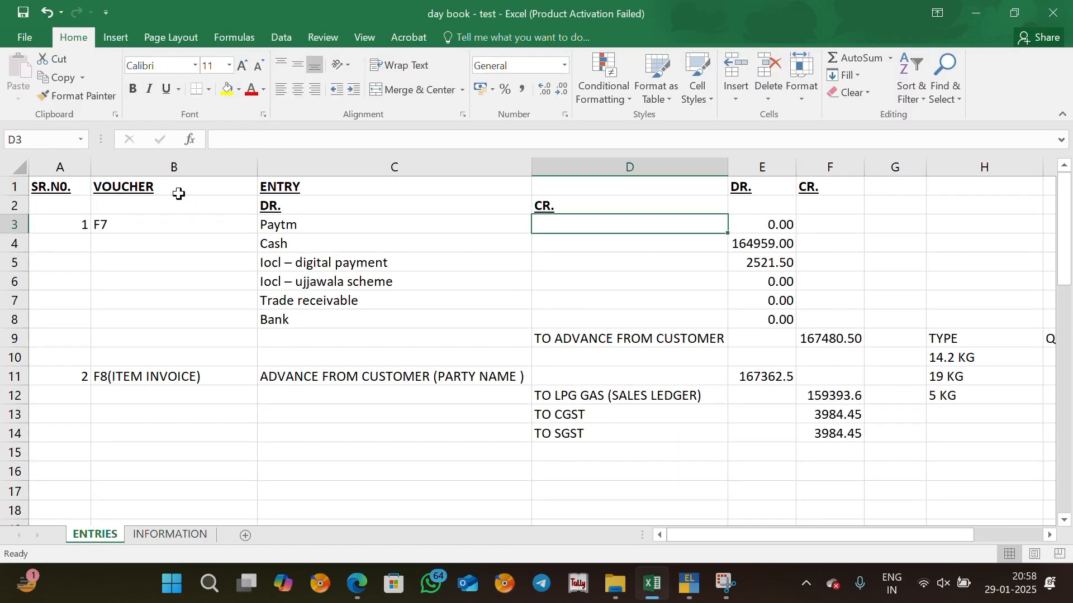
pyautogui.press('Down')
pyautogui.press('Down')
pyautogui.press('Down')
pyautogui.press('Down')
pyautogui.press('Down')
pyautogui.press('Down')
pyautogui.press('Down')
pyautogui.press('Down')
pyautogui.press('Down')
pyautogui.press('Down')
pyautogui.press('Down')
pyautogui.press('Down')
pyautogui.press('Down')
pyautogui.press('Down')
pyautogui.press('Down')
pyautogui.press('Down')
pyautogui.press('Down')
pyautogui.press('Down')
pyautogui.press('Down')
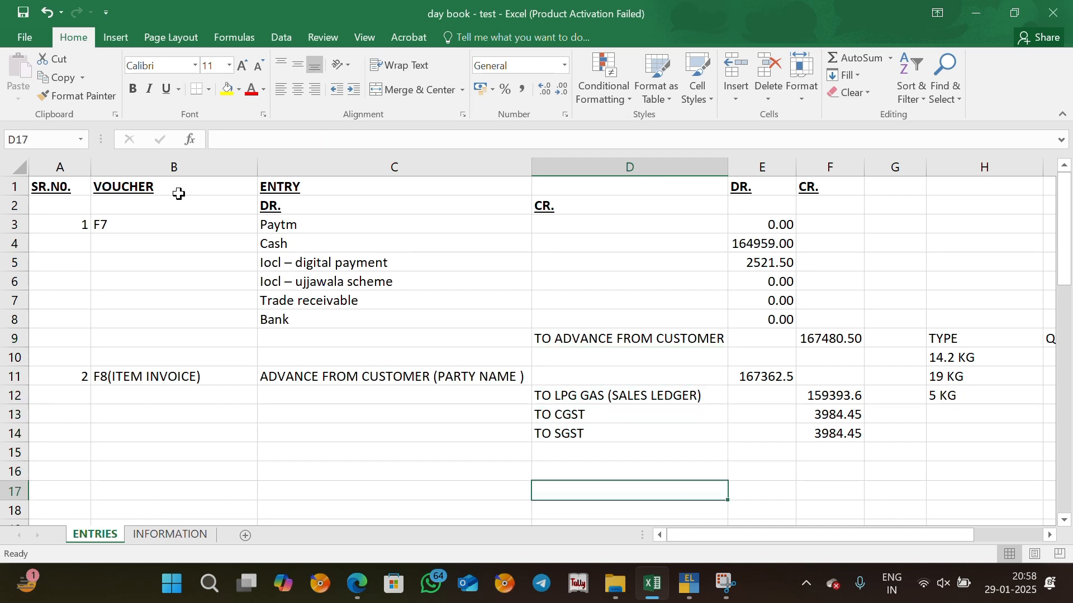
# Examine the third entry's rubber tube sale and tax rows for amounts that need a voucher
pyautogui.press('Up')
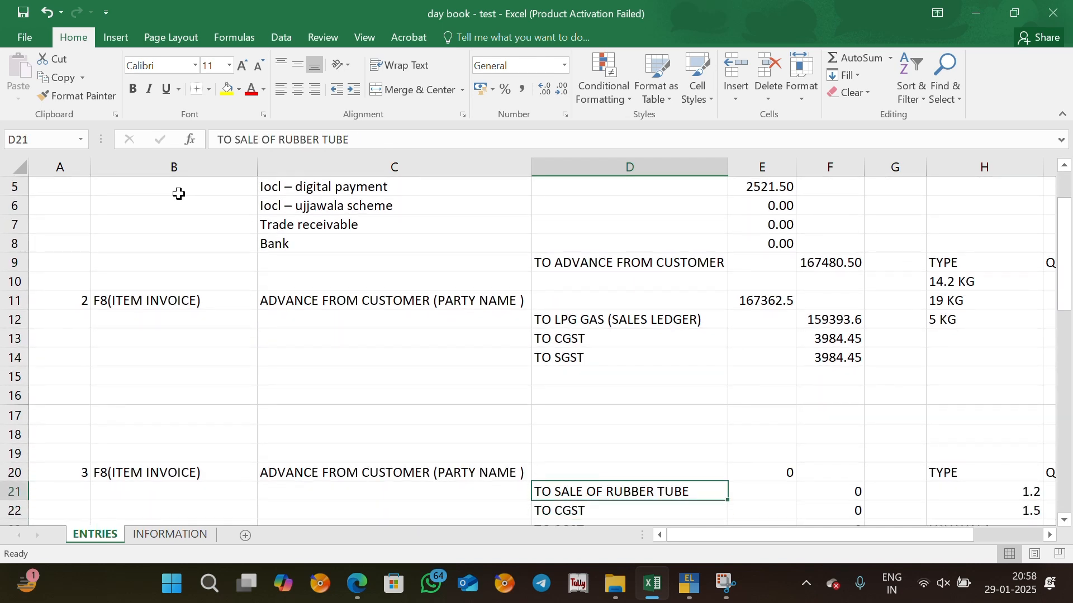
pyautogui.press('Up')
pyautogui.press('Down')
pyautogui.press('Down')
pyautogui.press('Down')
pyautogui.press('Down')
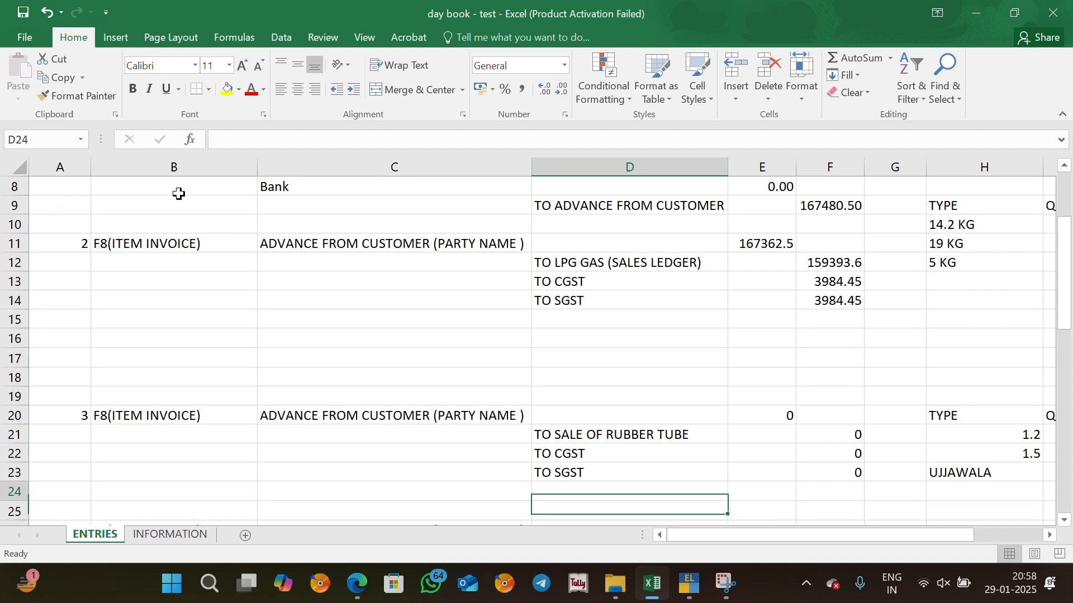
pyautogui.press('Up')
pyautogui.press('Up')
pyautogui.press('Up')
pyautogui.press('Up')
pyautogui.press('Down')
pyautogui.press('Down')
pyautogui.press('Down')
pyautogui.press('Down')
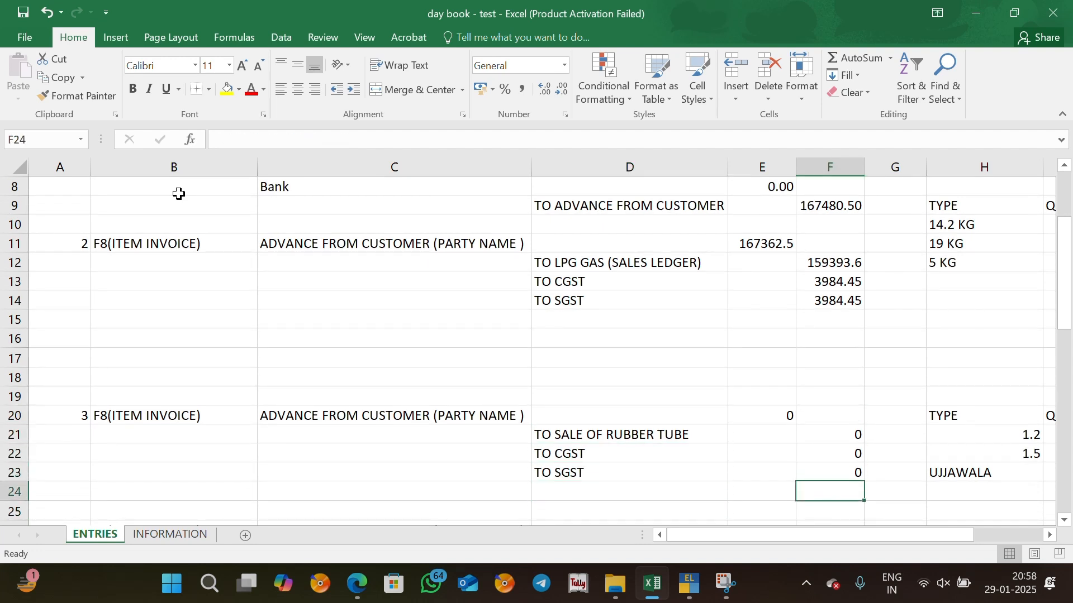
# Examine the fourth entry's hot plate sale rows for amounts that need a voucher
pyautogui.press('Down')
pyautogui.press('Down')
pyautogui.press('Down')
pyautogui.press('Down')
pyautogui.press('Down')
pyautogui.press('Down')
pyautogui.press('Down')
pyautogui.press('Down')
pyautogui.press('Down')
pyautogui.press('Up')
pyautogui.press('Up')
pyautogui.press('Up')
pyautogui.press('Up')
pyautogui.press('Up')
pyautogui.press('Up')
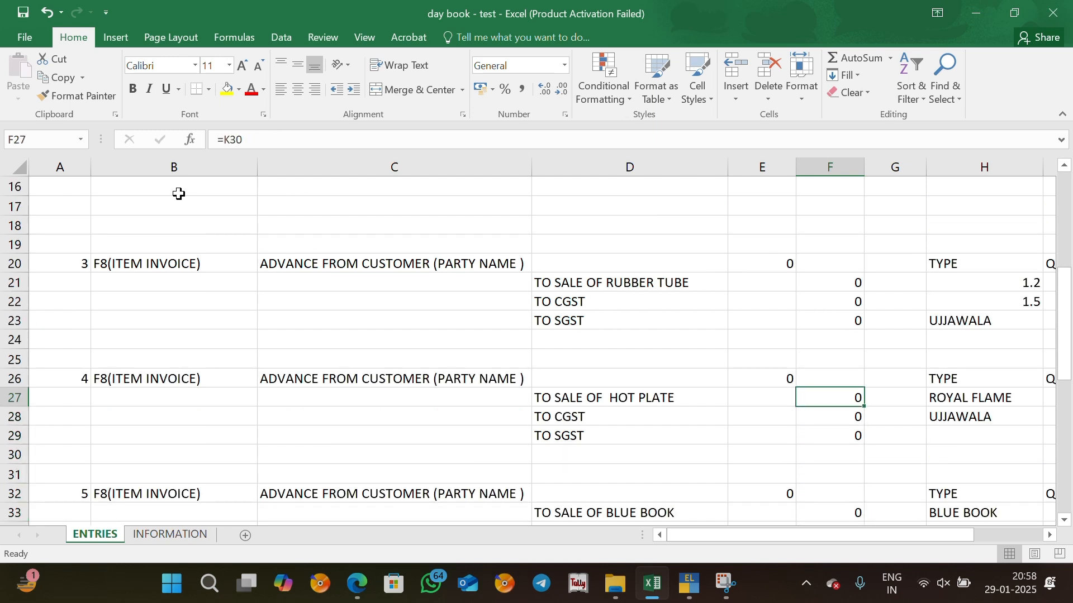
# Examine the fifth entry's blue book sale rows for amounts that need a voucher
pyautogui.press('Down')
pyautogui.press('Down')
pyautogui.press('Down')
pyautogui.press('Down')
pyautogui.press('Down')
pyautogui.press('Down')
pyautogui.press('Down')
pyautogui.press('Down')
pyautogui.press('Down')
pyautogui.press('Down')
pyautogui.press('Up')
pyautogui.press('Up')
pyautogui.press('Up')
pyautogui.press('Up')
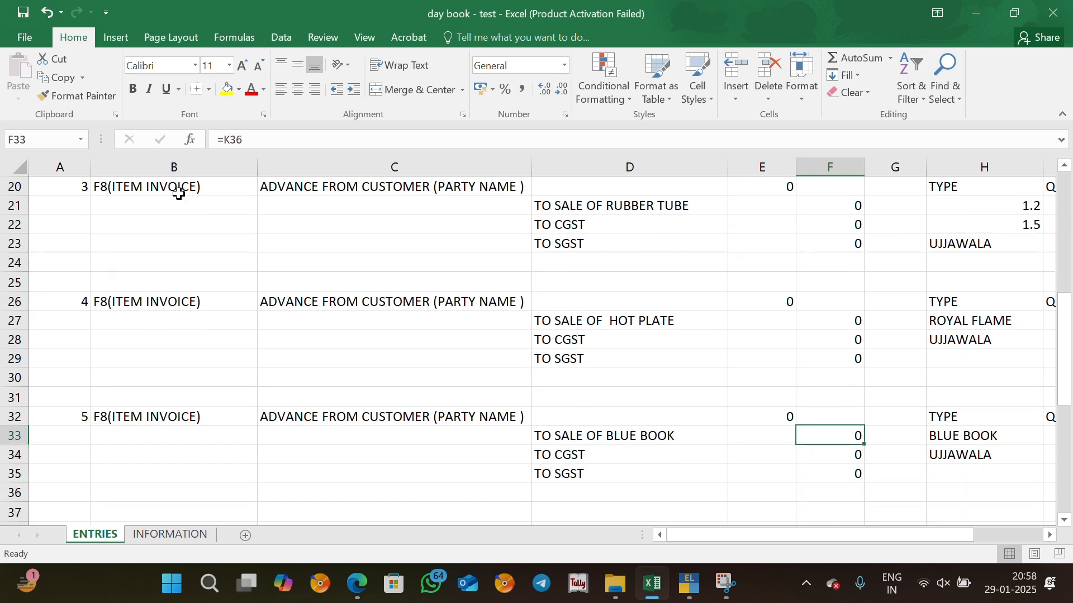
# Examine the sixth entry's installation, inspection, transportation and tax amounts in ENTRIES
pyautogui.press('Down')
pyautogui.press('Down')
pyautogui.press('Down')
pyautogui.press('Down')
pyautogui.press('Down')
pyautogui.press('Down')
pyautogui.press('Down')
pyautogui.press('Down')
pyautogui.press('Down')
pyautogui.press('Down')
pyautogui.press('Down')
pyautogui.press('Down')
pyautogui.press('Down')
pyautogui.press('Up')
pyautogui.press('Up')
pyautogui.press('Up')
pyautogui.press('Up')
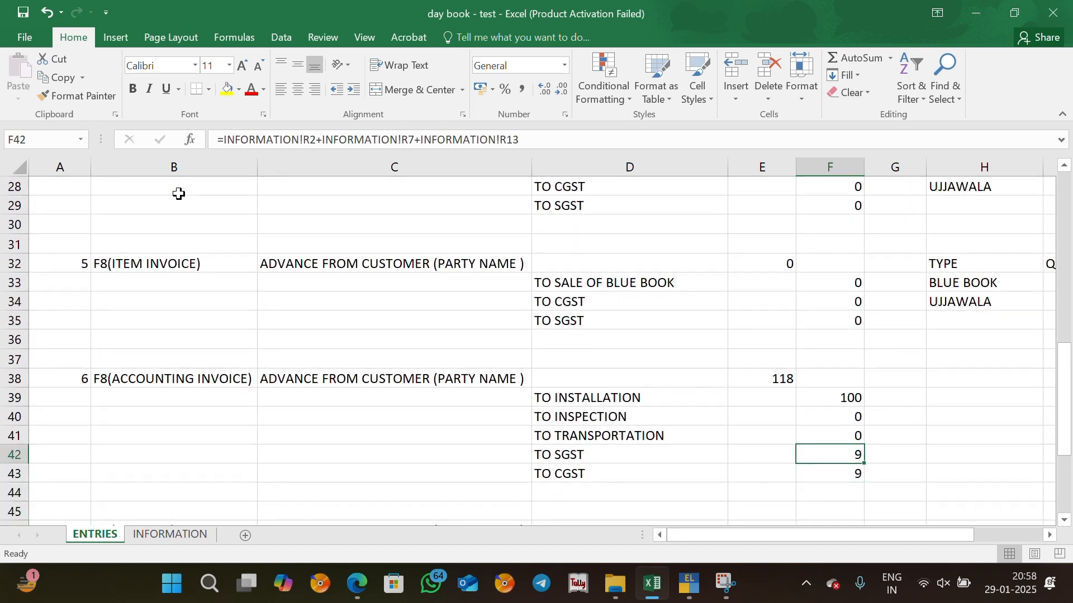
# Check the sixth entry's voucher type, party ledger and first credit ledger in ENTRIES
pyautogui.press('Up')
pyautogui.press('Up')
pyautogui.press('Up')
pyautogui.press('Left')
pyautogui.press('Left')
pyautogui.press('Left')
pyautogui.press('Left')
pyautogui.press('Up')
pyautogui.press('Right')
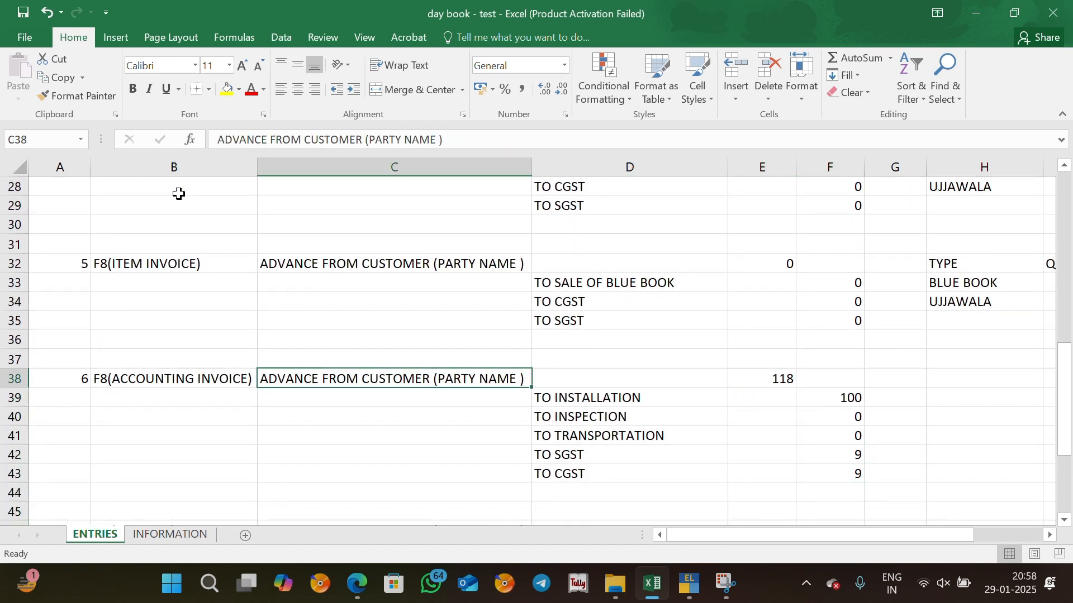
pyautogui.press('Down')
pyautogui.press('Right')
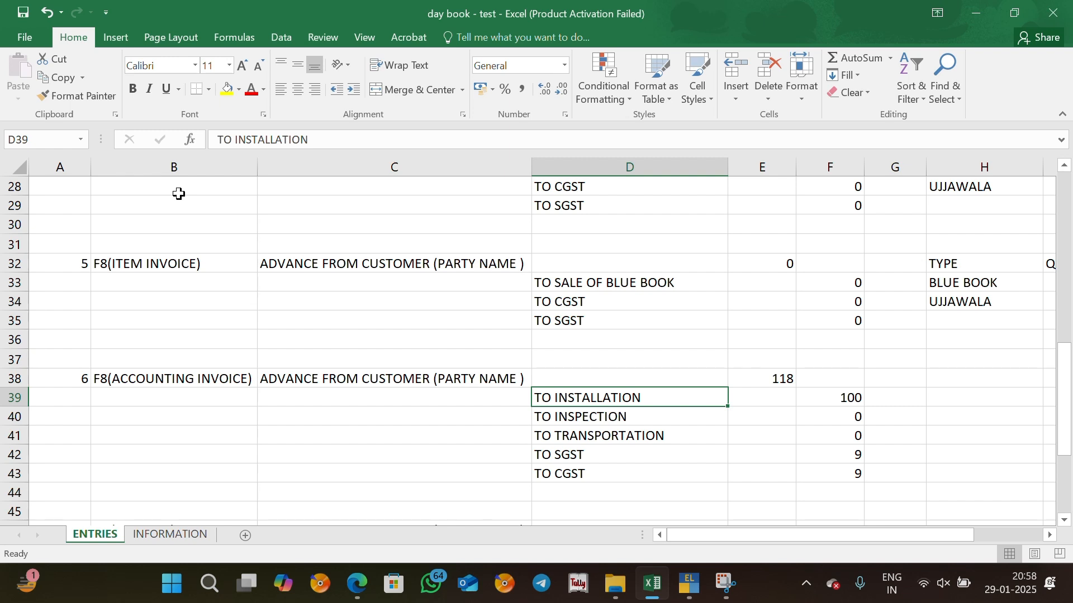
# Compare the voucher types of the fifth and sixth entries in ENTRIES
pyautogui.press('Left')
pyautogui.press('Left')
pyautogui.press('Left')
pyautogui.press('Up')
pyautogui.press('Right')
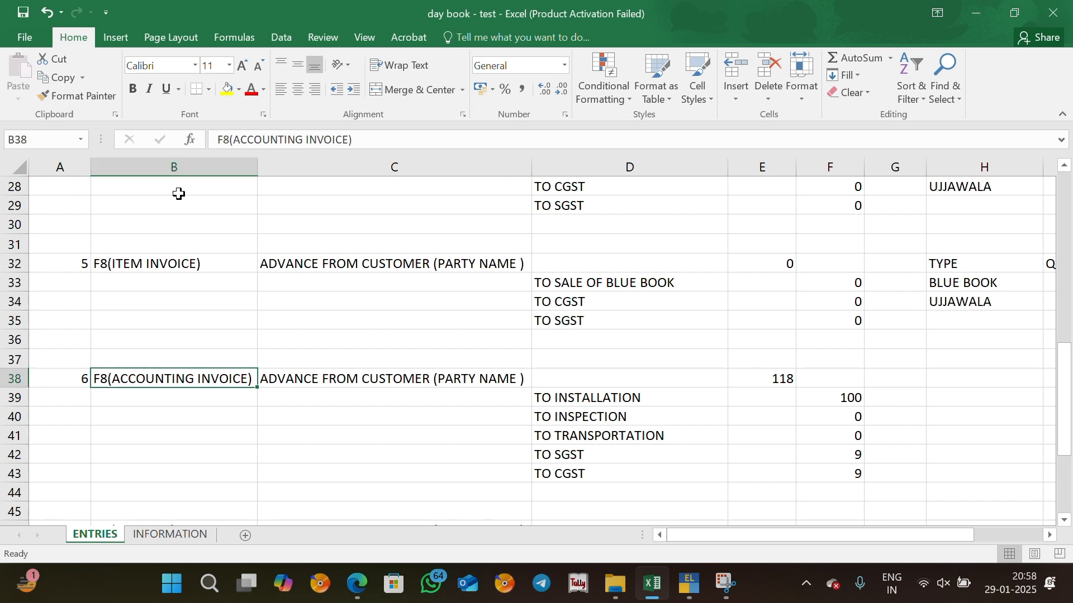
pyautogui.press('Up')
pyautogui.press('Up')
pyautogui.press('Up')
pyautogui.press('Up')
pyautogui.press('Up')
pyautogui.press('Up')
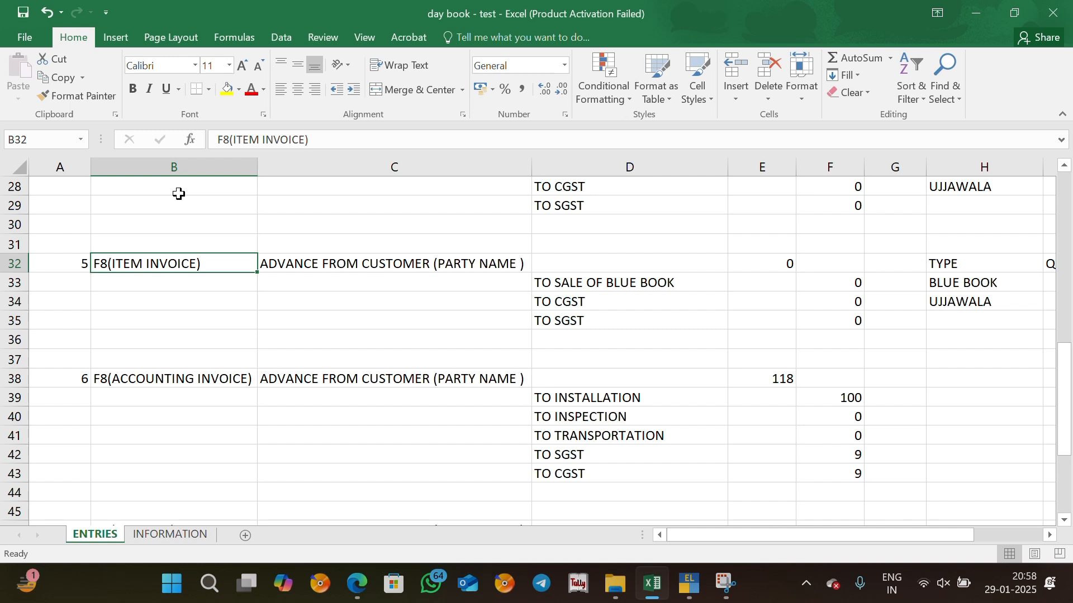
pyautogui.hotkey('ctrl', 'Down')
pyautogui.press('Left')
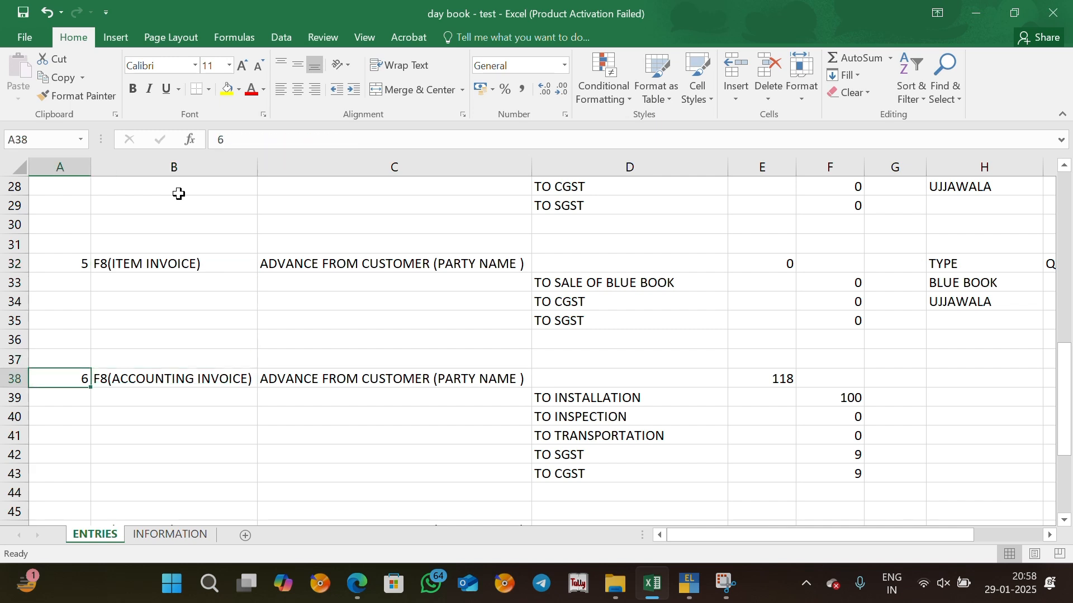
# Switch to TallyPrime and change the open sales voucher to accounting invoice mode, matching the sixth entry's voucher type
pyautogui.hotkey('alt', 'Tab')
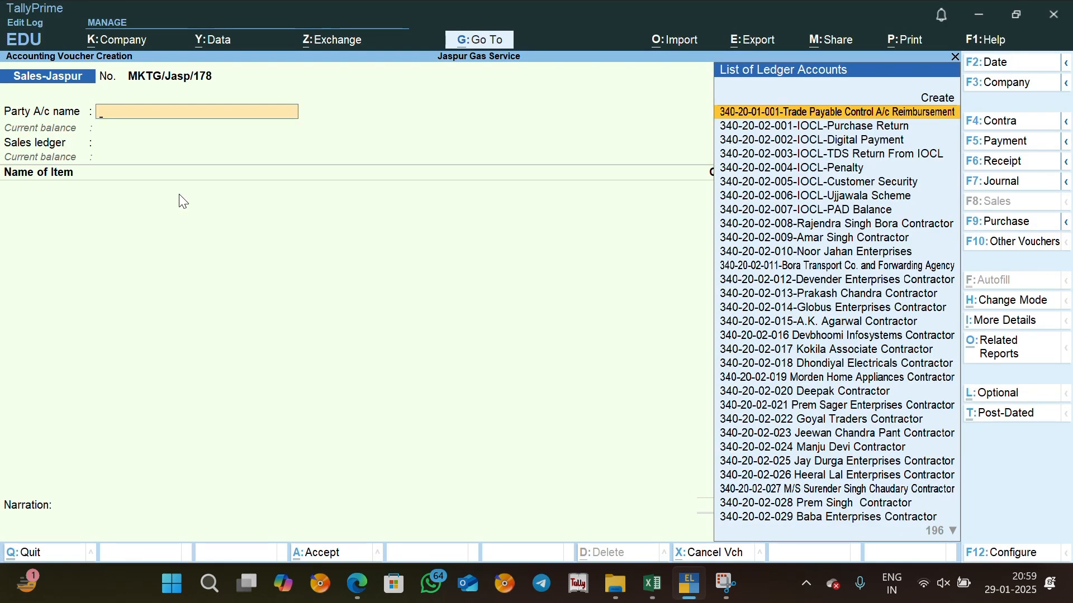
pyautogui.hotkey('alt', 'Tab')
pyautogui.click(137, 384)
pyautogui.hotkey('alt', 'Tab')
pyautogui.click(997, 302)
pyautogui.press('Return')
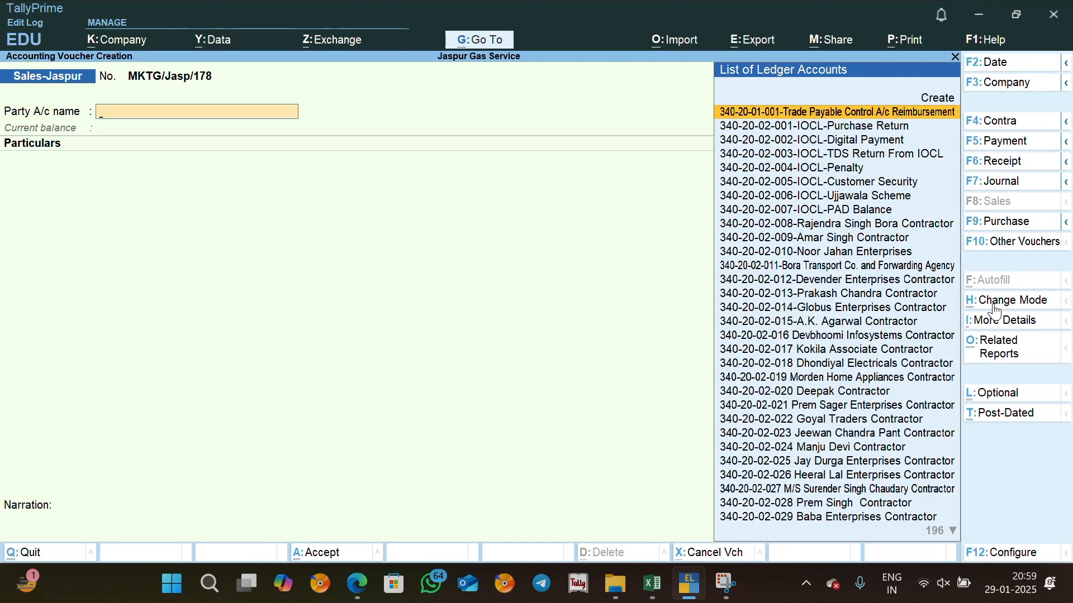
# Set the voucher's party account to Advance From Customer A/c and accept its default party details
pyautogui.hotkey('alt', 'Tab')
pyautogui.hotkey('alt', 'Tab')
pyautogui.write('Advance')
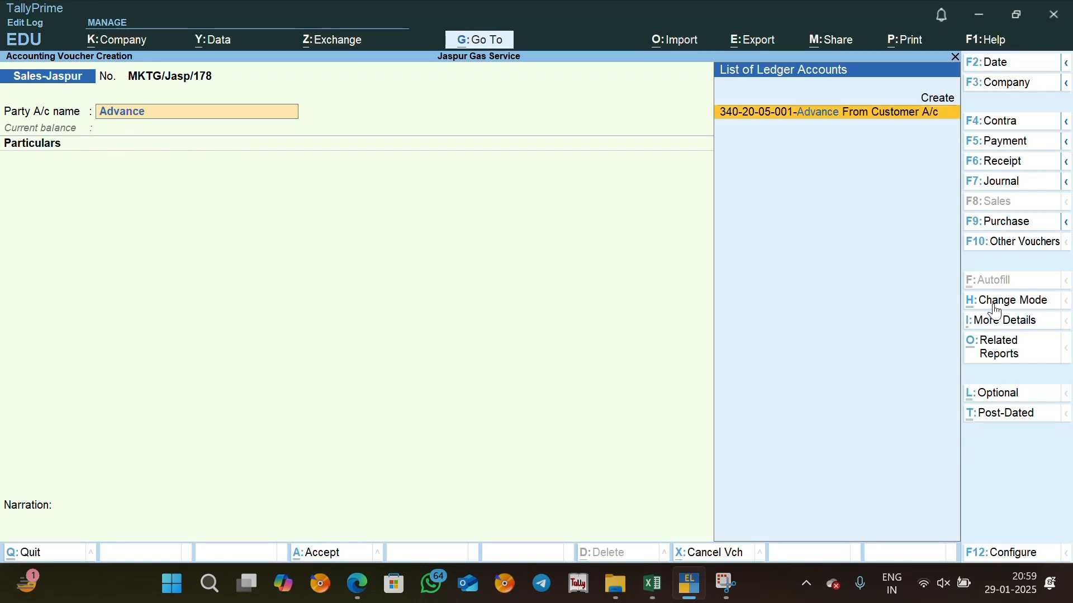
pyautogui.press('Return')
pyautogui.hotkey('ctrl', 'a')
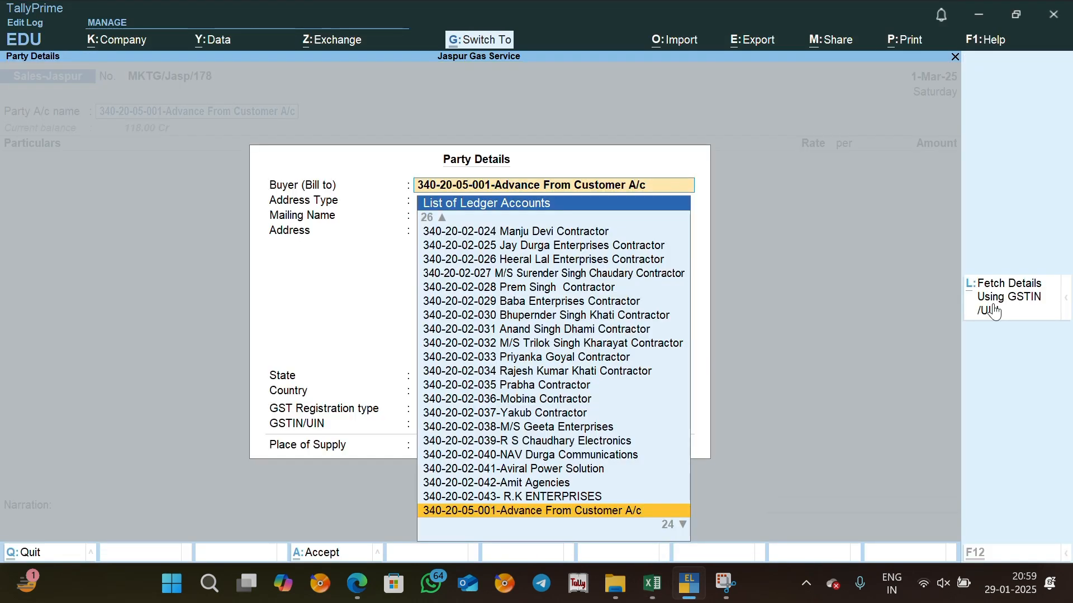
pyautogui.hotkey('ctrl', 'a')
# Add Installation Charges A/c to the sales voucher with the amount 100 from the sixth entry in Excel
pyautogui.hotkey('alt', 'Tab')
pyautogui.press('Right')
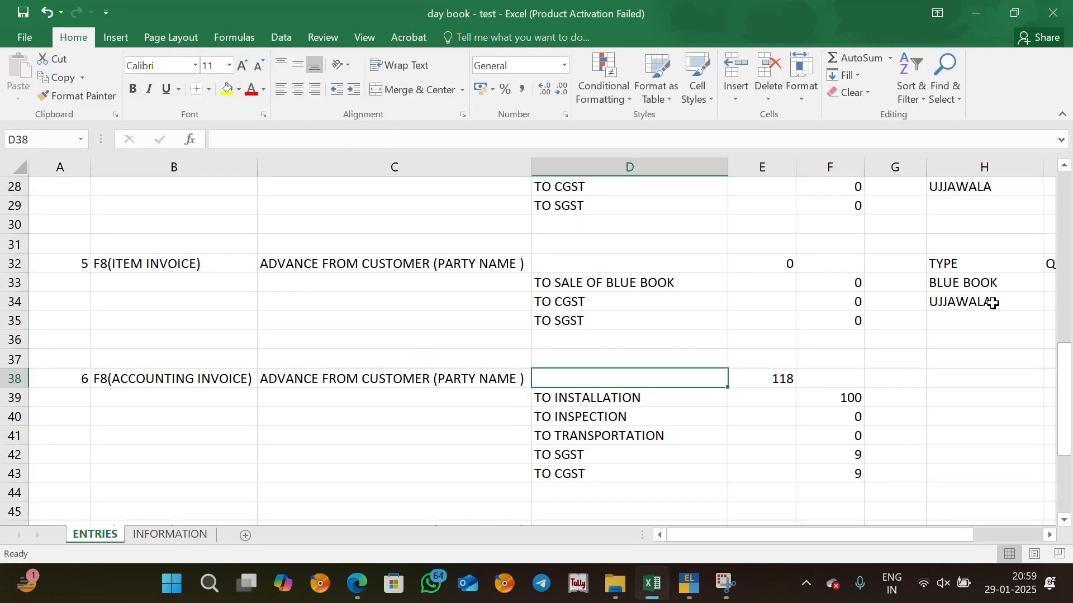
pyautogui.press('Down')
pyautogui.hotkey('alt', 'Tab')
pyautogui.write('Inst')
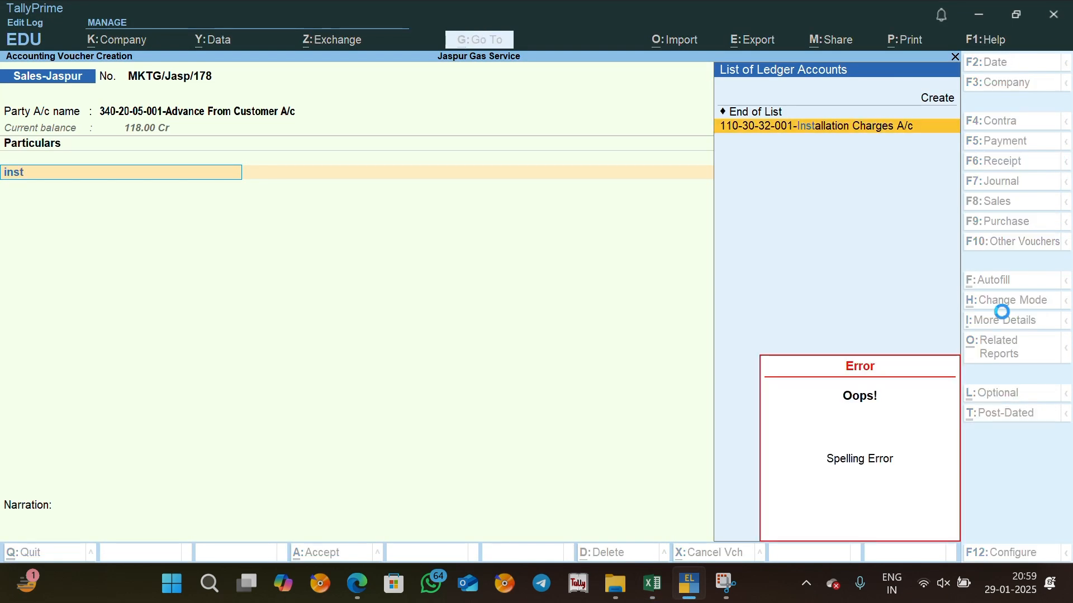
pyautogui.press('Return')
pyautogui.hotkey('alt', 'Tab')
pyautogui.hotkey('alt', 'Tab')
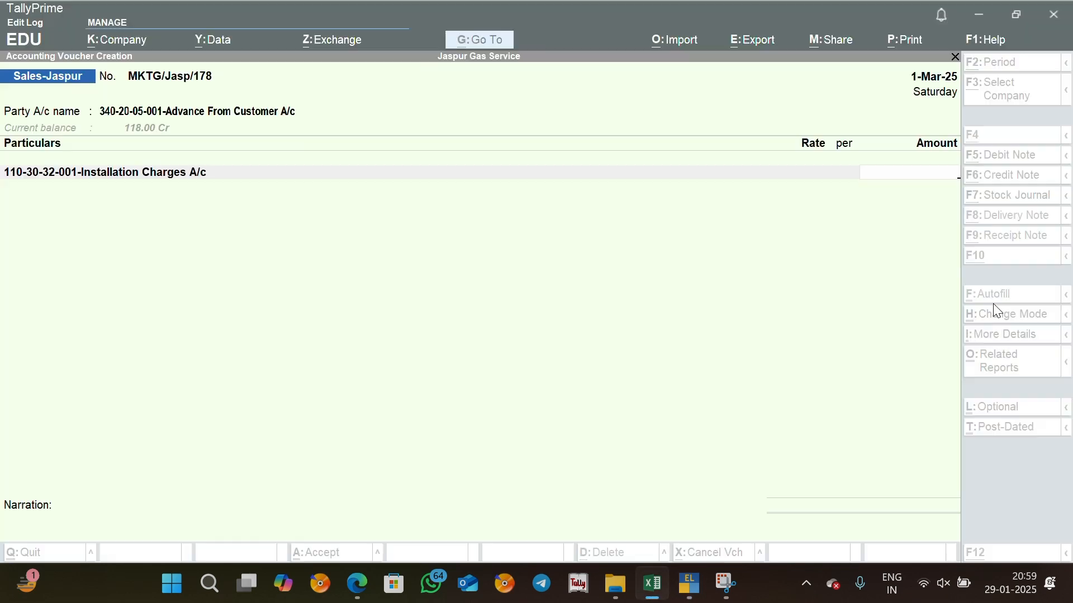
pyautogui.write('100')
# Check the sixth entry's inspection and transportation rows in ENTRIES for amounts that belong on the voucher
pyautogui.hotkey('alt', 'Tab')
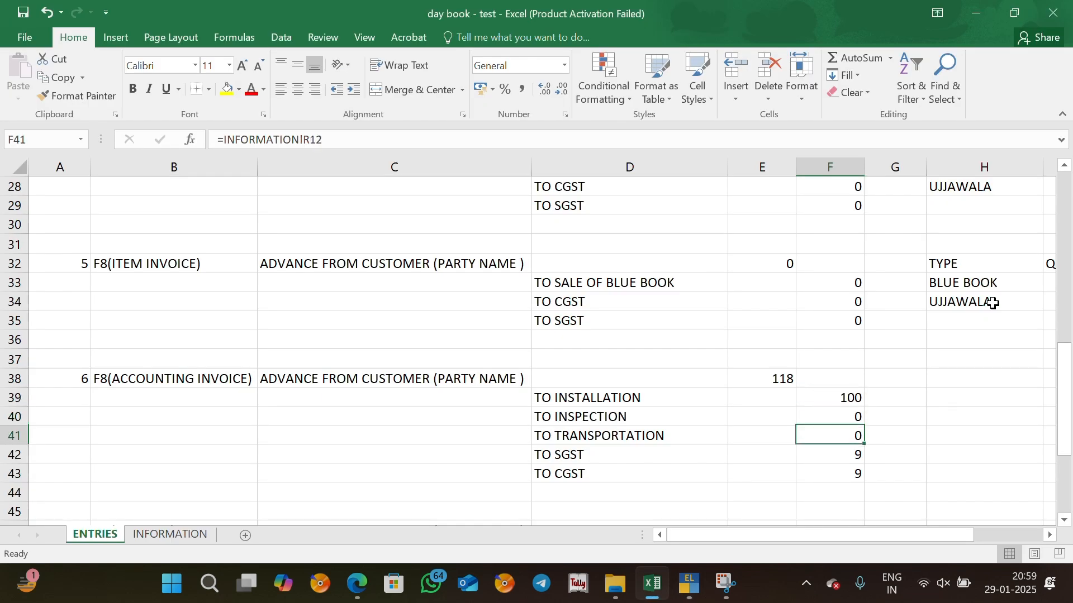
pyautogui.press('Up')
pyautogui.press('Left')
pyautogui.press('Left')
pyautogui.hotkey('shift', 'Right')
pyautogui.hotkey('shift', 'Right')
pyautogui.hotkey('shift', 'Down')
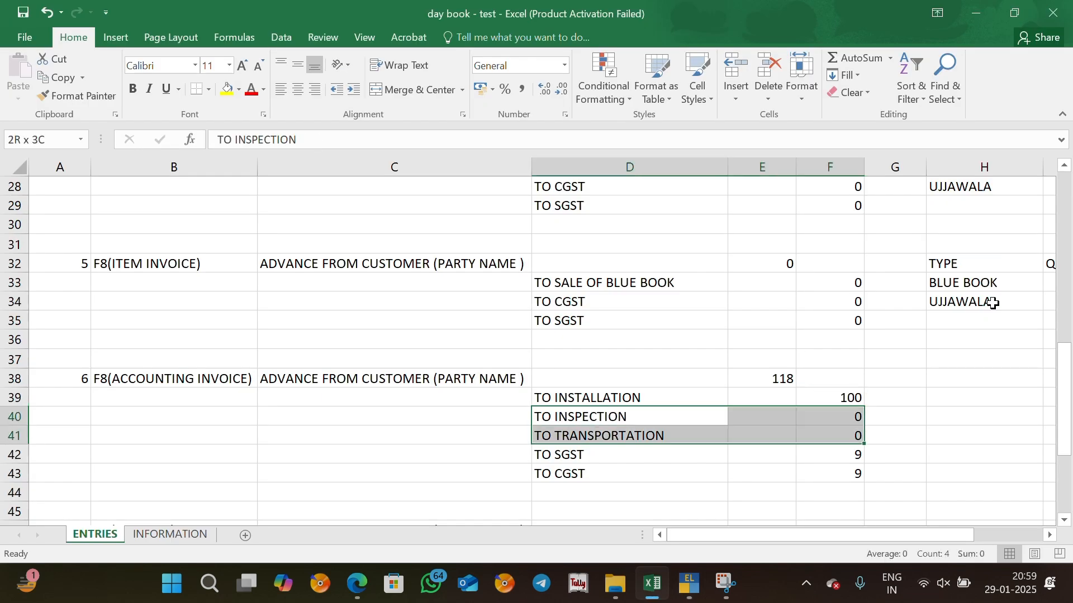
pyautogui.press('Down')
pyautogui.press('Down')
# Add SGST A/c and CGST A/c to the sales voucher in TallyPrime with 9 each
pyautogui.hotkey('alt', 'Tab')
pyautogui.write('gst')
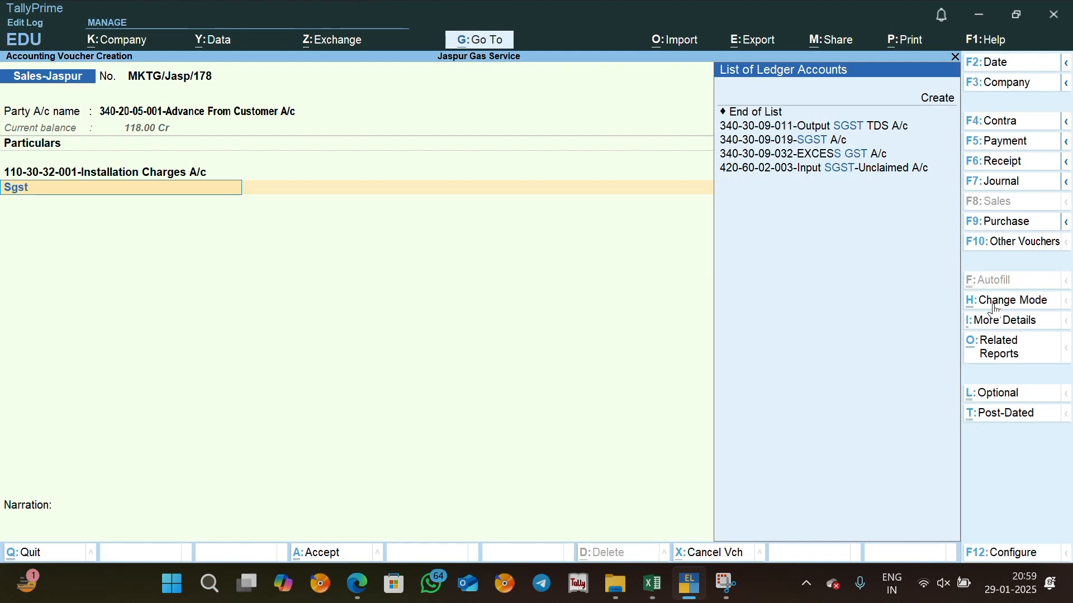
pyautogui.press('Down')
pyautogui.press('Return')
pyautogui.press('Return')
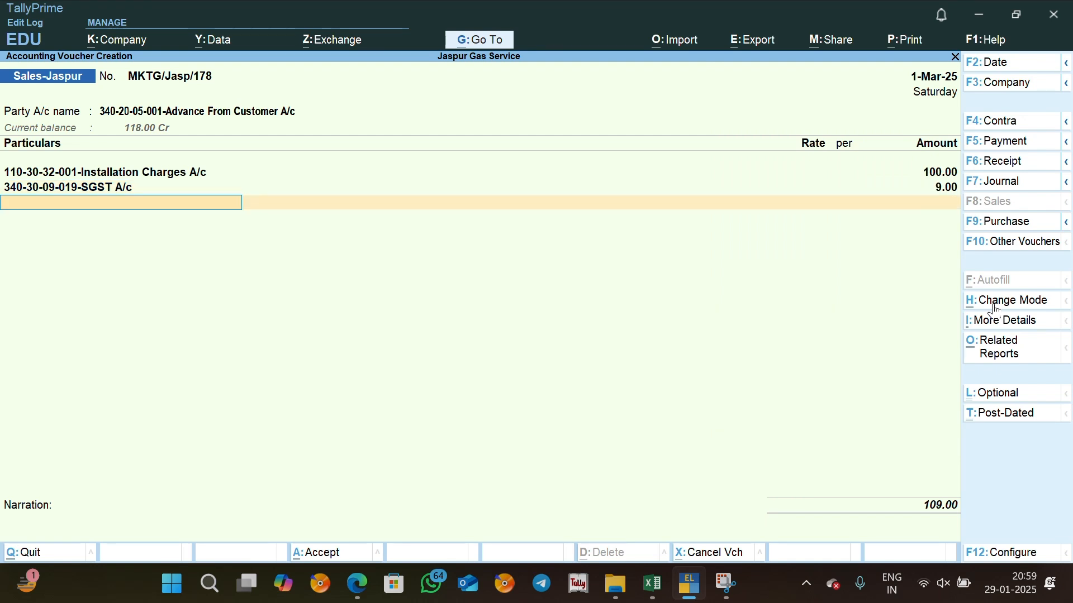
pyautogui.write('cgst')
pyautogui.press('Down')
pyautogui.press('Return')
pyautogui.write('9')
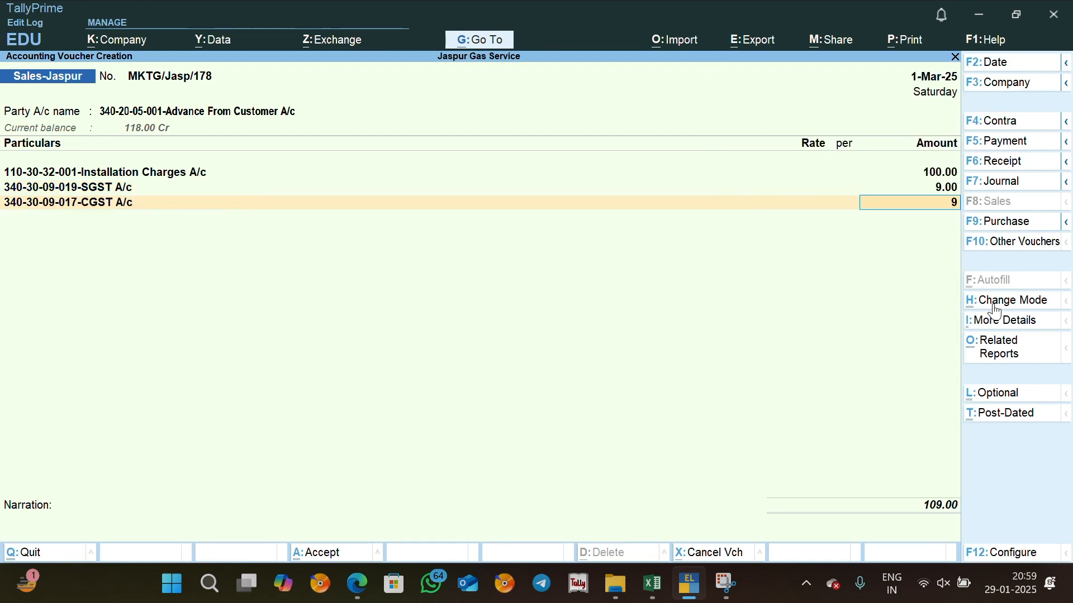
pyautogui.press('Return')
# Finish the ledger lines and allocate the party's full bill amount as On Account
pyautogui.press('Return')
pyautogui.press('Return')
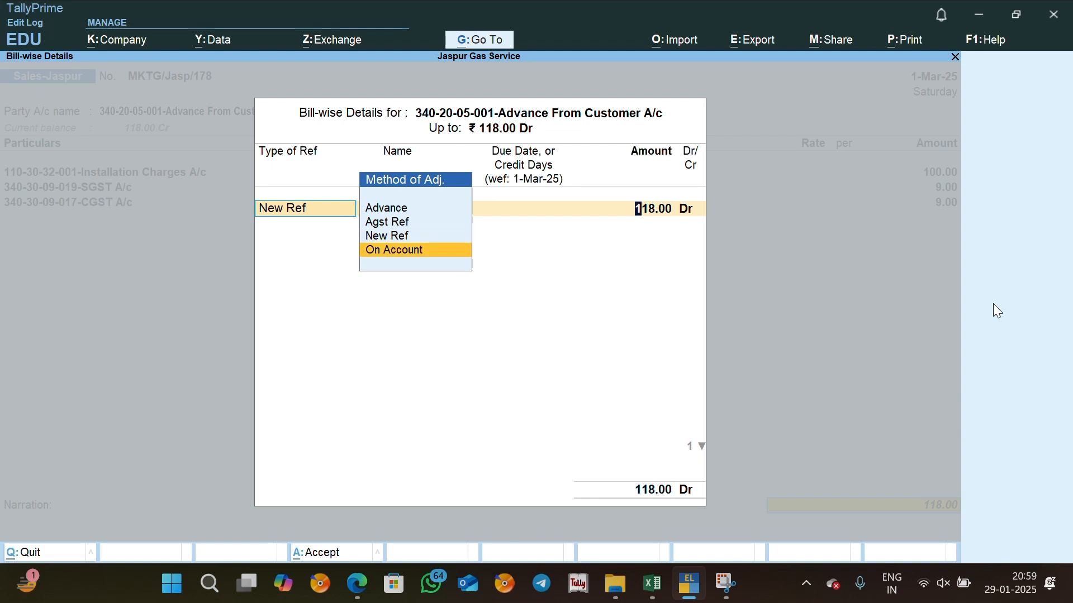
pyautogui.press('Return')
pyautogui.press('Return')
pyautogui.press('Return')
# Enter the narration "being sale recorded as per invoice generated." and save the sales voucher
pyautogui.write('being')
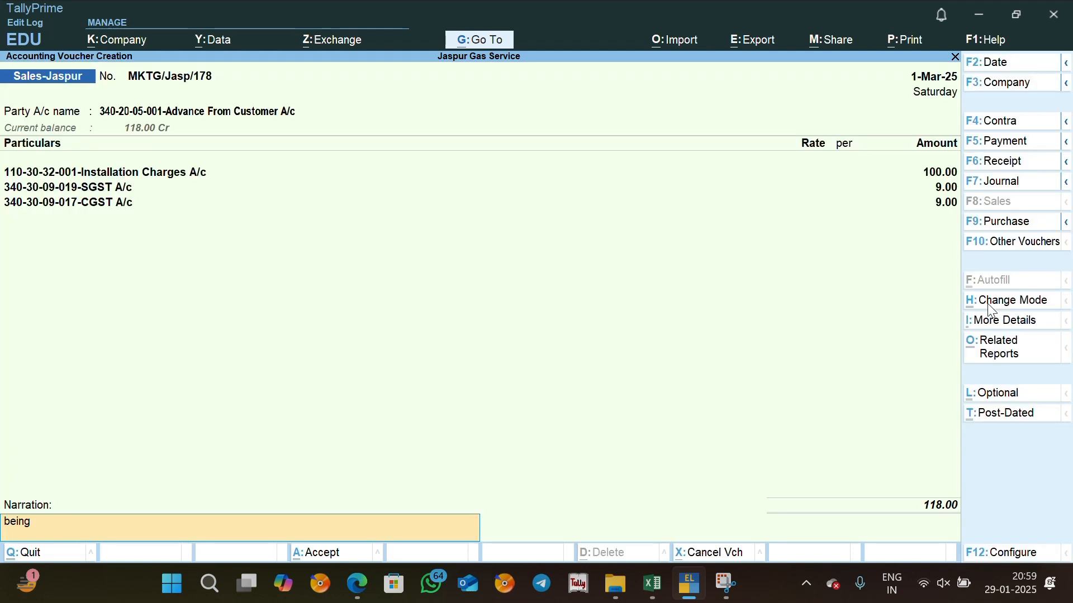
pyautogui.write(' sale recorded as per onv')
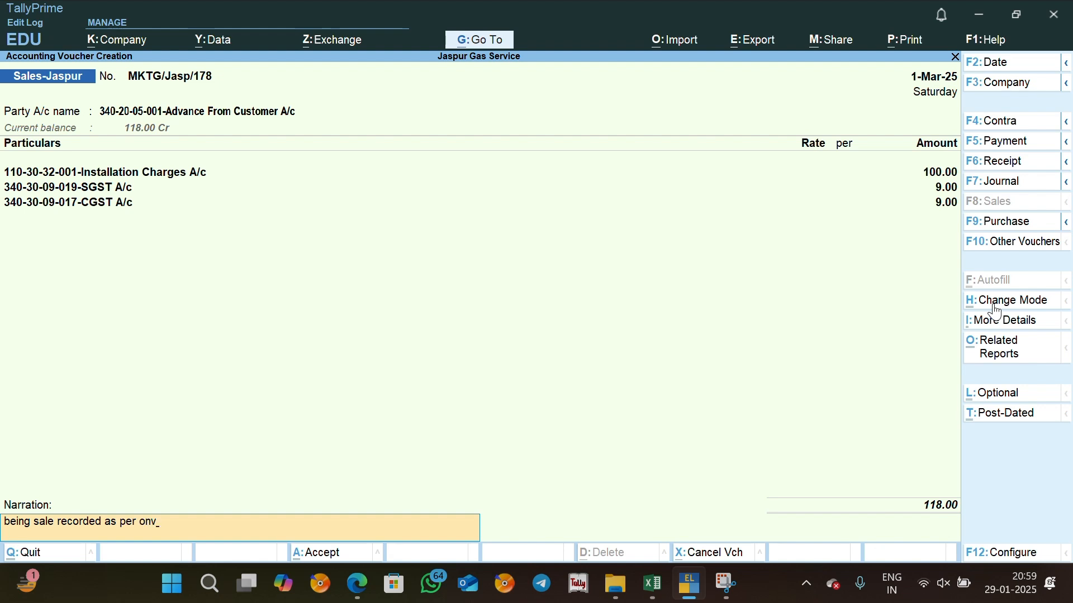
pyautogui.press('BackSpace')
pyautogui.press('BackSpace')
pyautogui.press('BackSpace')
pyautogui.write('invoice generated.')
pyautogui.press('Return')
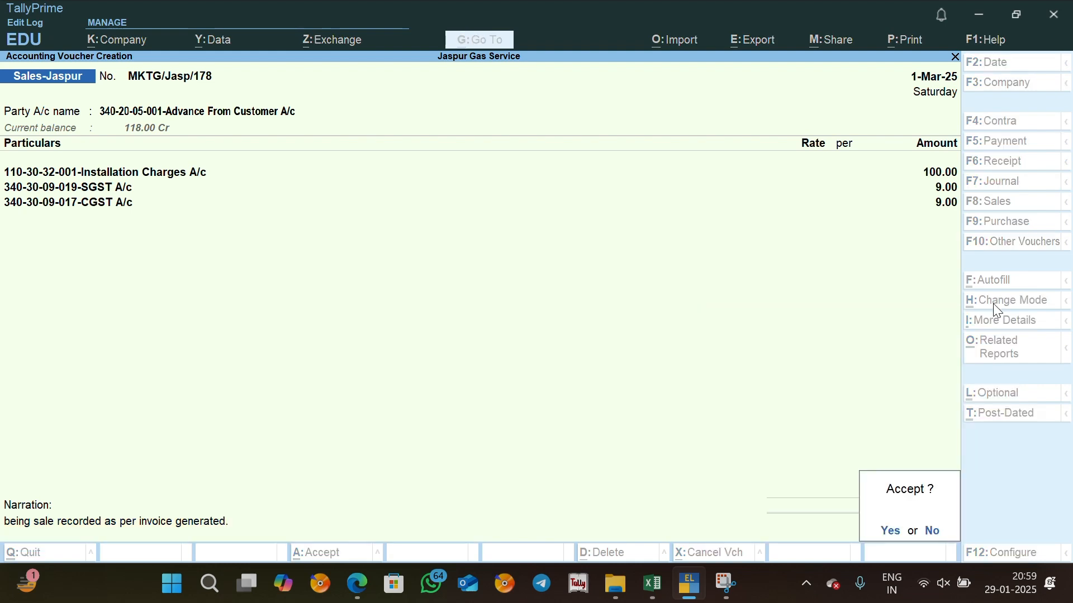
pyautogui.press('Return')
# Examine the seventh entry's customer security and penalty rows in the Excel ENTRIES sheet for amounts that need a voucher
pyautogui.hotkey('alt', 'Tab')
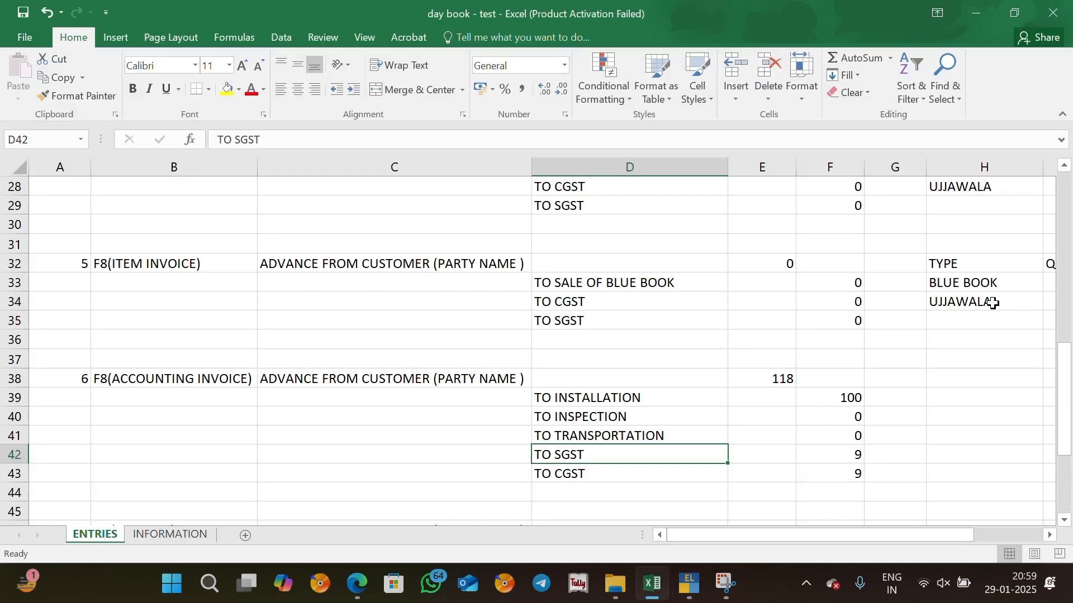
pyautogui.press('Down')
pyautogui.press('Down')
pyautogui.press('Down')
pyautogui.press('Down')
pyautogui.press('Down')
pyautogui.press('Down')
pyautogui.press('Up')
pyautogui.press('Up')
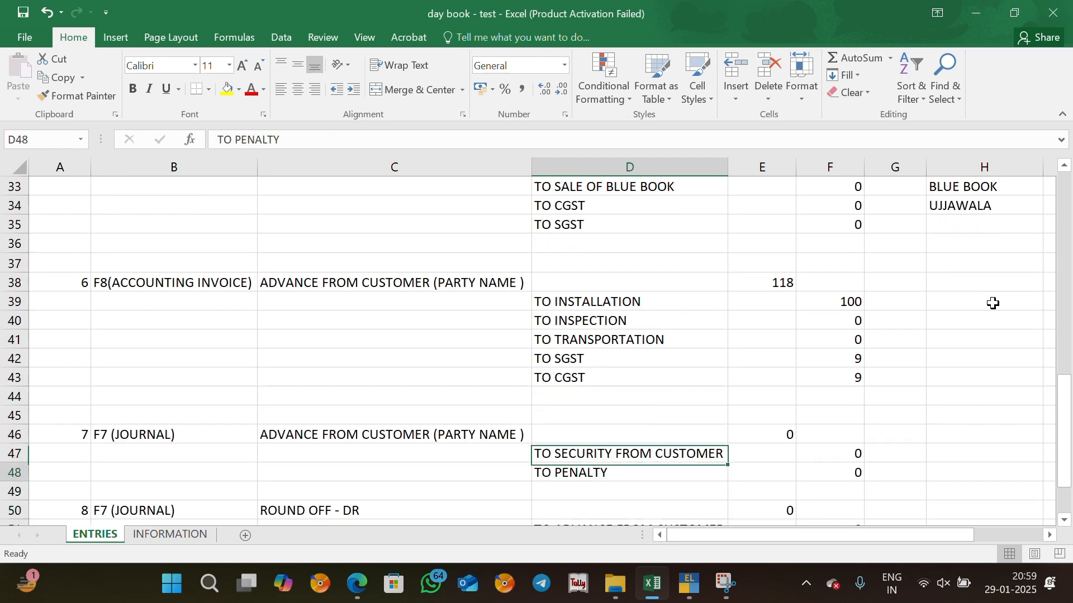
# Examine the eighth and ninth entries' round-off rows for amounts that need a journal voucher
pyautogui.press('Down')
pyautogui.press('Down')
pyautogui.press('Down')
pyautogui.press('Down')
pyautogui.press('Down')
pyautogui.press('Down')
pyautogui.press('Down')
pyautogui.press('Down')
pyautogui.press('Down')
pyautogui.press('Down')
pyautogui.press('Down')
pyautogui.press('Down')
pyautogui.press('Down')
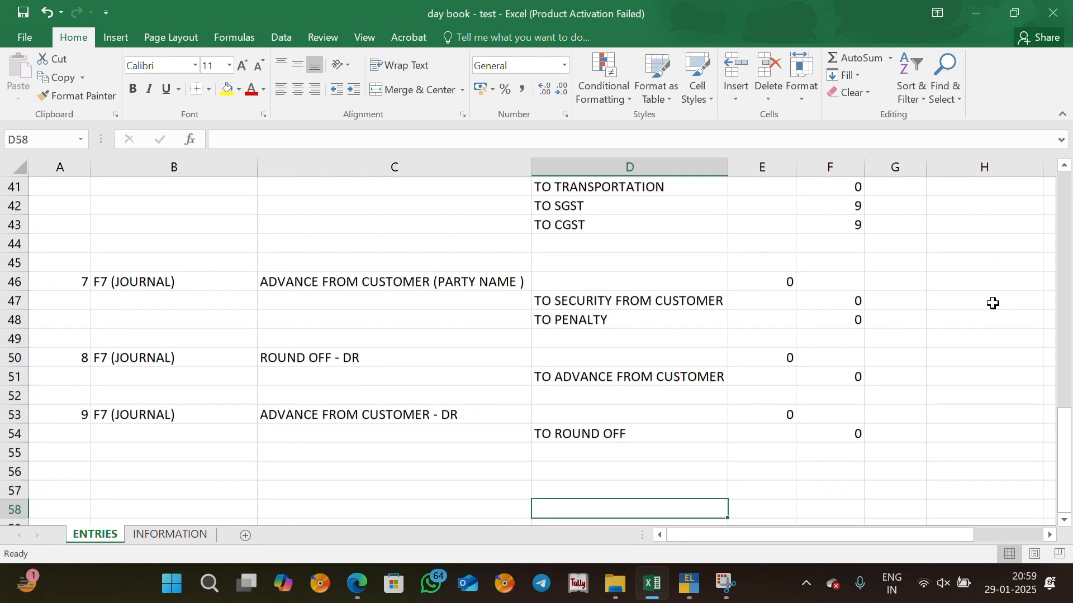
# Look back through the ENTRIES sheet up to the first entry's payment rows
pyautogui.press('Up')
pyautogui.press('Up')
pyautogui.press('Up')
pyautogui.press('Up')
pyautogui.press('Up')
pyautogui.press('Up')
pyautogui.press('Up')
pyautogui.press('Up')
pyautogui.press('Up')
pyautogui.press('Up')
pyautogui.press('Up')
pyautogui.press('Up')
pyautogui.press('Up')
pyautogui.press('Up')
pyautogui.press('Up')
pyautogui.press('Up')
pyautogui.press('Up')
pyautogui.press('Up')
pyautogui.press('Up')
pyautogui.press('Up')
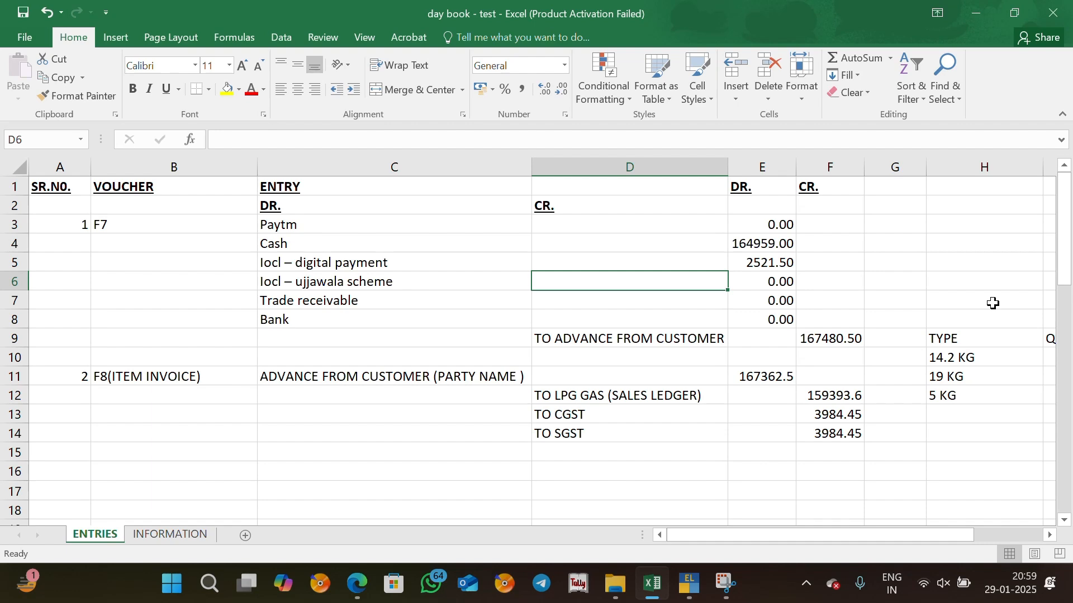
# Switch to TallyPrime and leave voucher creation for the Gateway of Tally
pyautogui.hotkey('alt', 'Tab')
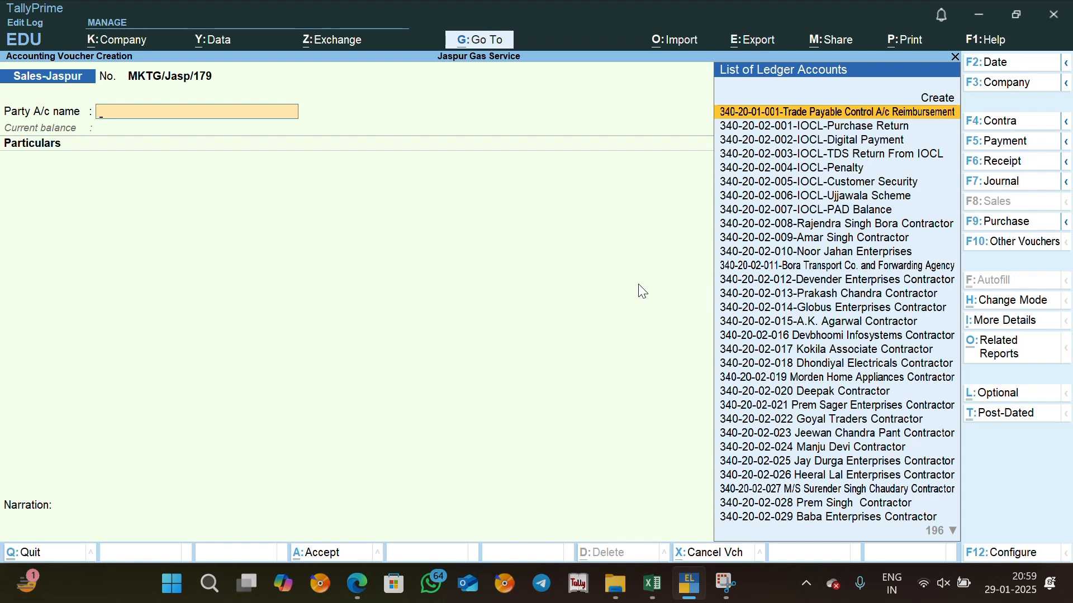
pyautogui.press('Escape')
pyautogui.press('Escape')
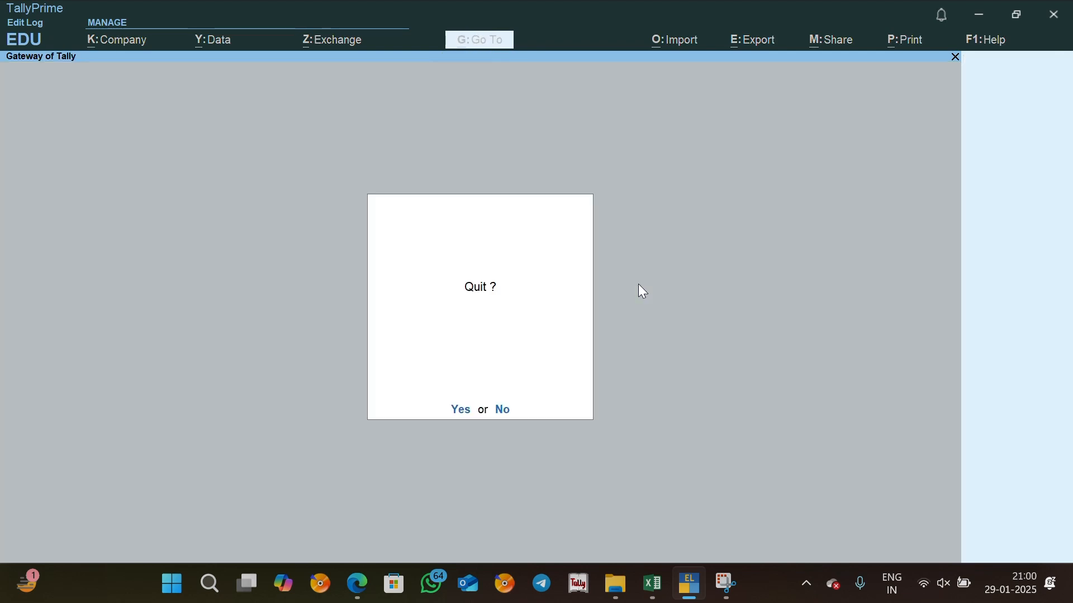
# Check the gas cylinder quantities, rates and amounts in the Excel ENTRIES sheet and glance at the INFORMATION sheet
pyautogui.hotkey('alt', 'Tab')
pyautogui.hscroll(2, 637, 283)
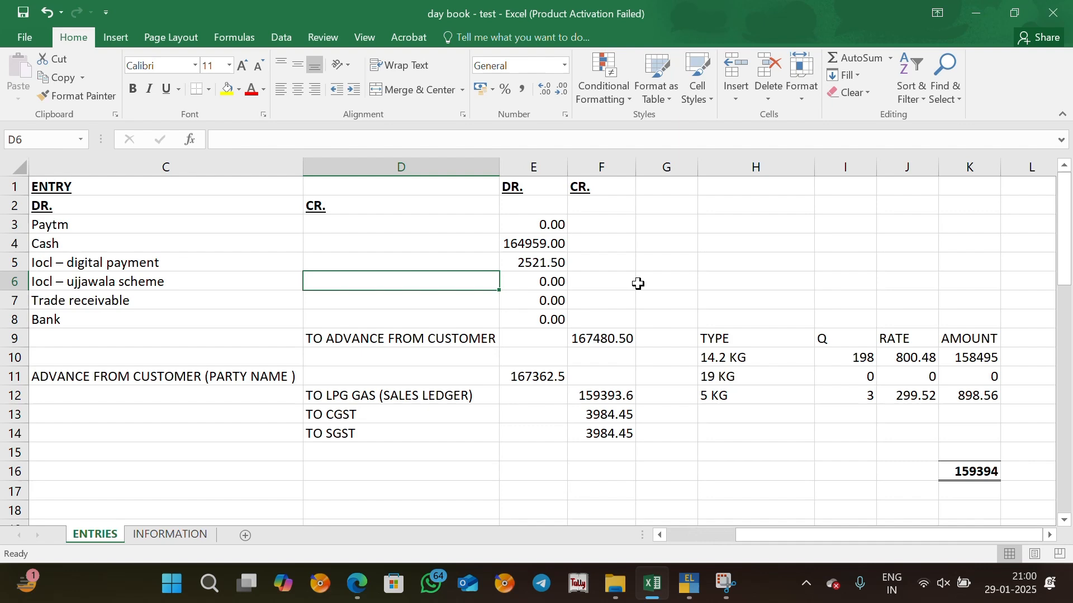
pyautogui.hotkey('ctrl', 'pagedown')
pyautogui.hotkey('ctrl', 'pageup')
pyautogui.hscroll(-2, 255, 211)
# Review the debit amounts of the first and second entries in ENTRIES
pyautogui.click(243, 208)
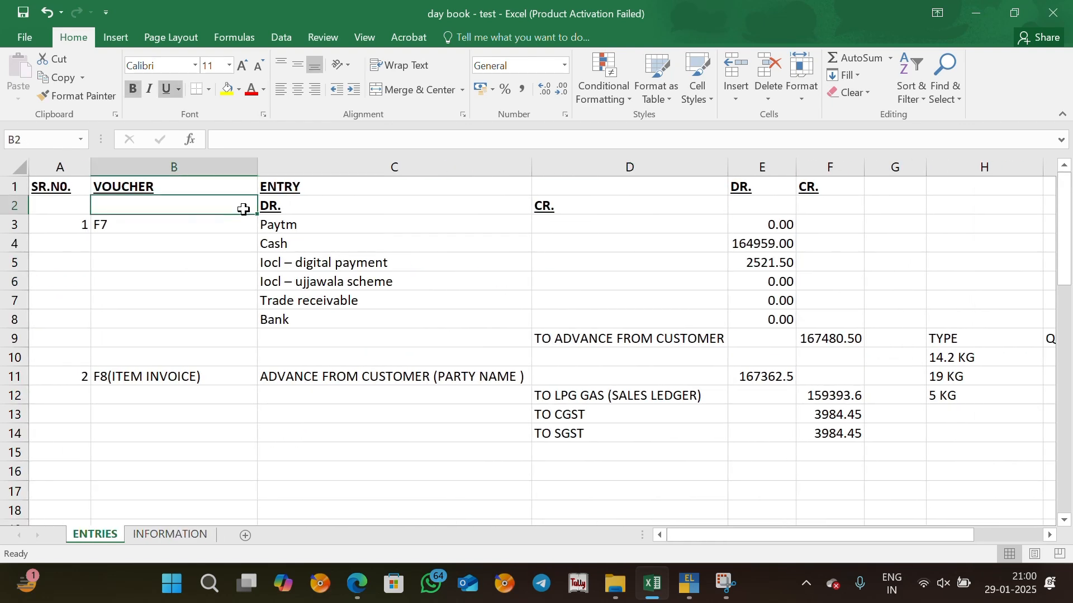
pyautogui.press('Down')
pyautogui.press('Right')
pyautogui.press('Right')
pyautogui.press('Right')
pyautogui.press('Right')
pyautogui.press('Left')
pyautogui.press('Down')
pyautogui.press('Down')
pyautogui.press('Down')
pyautogui.press('Down')
pyautogui.press('Down')
pyautogui.press('Down')
pyautogui.press('Down')
pyautogui.press('Down')
pyautogui.press('Down')
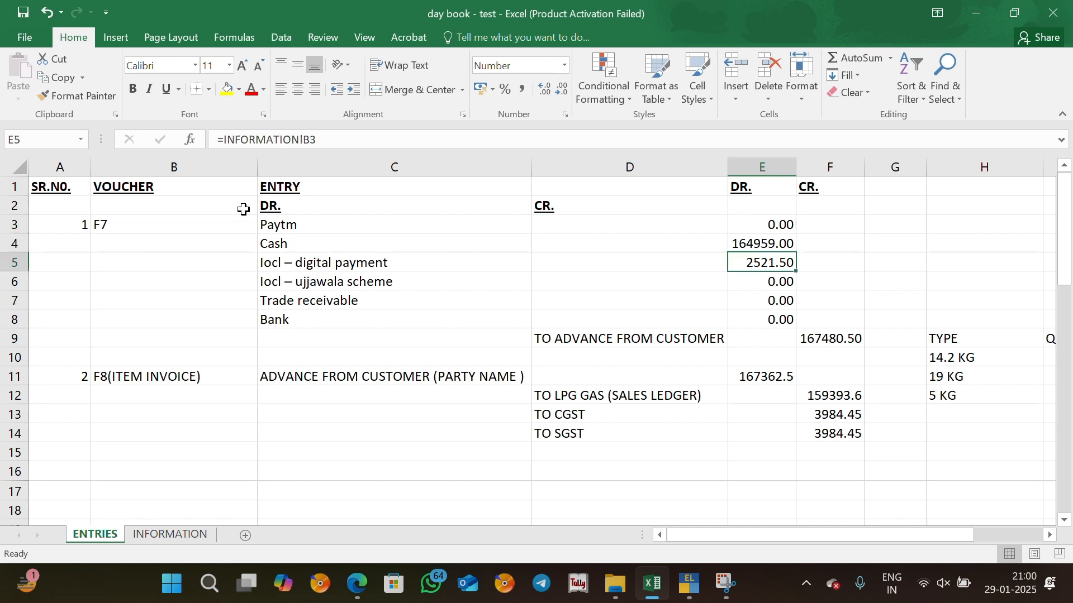
pyautogui.press('Down')
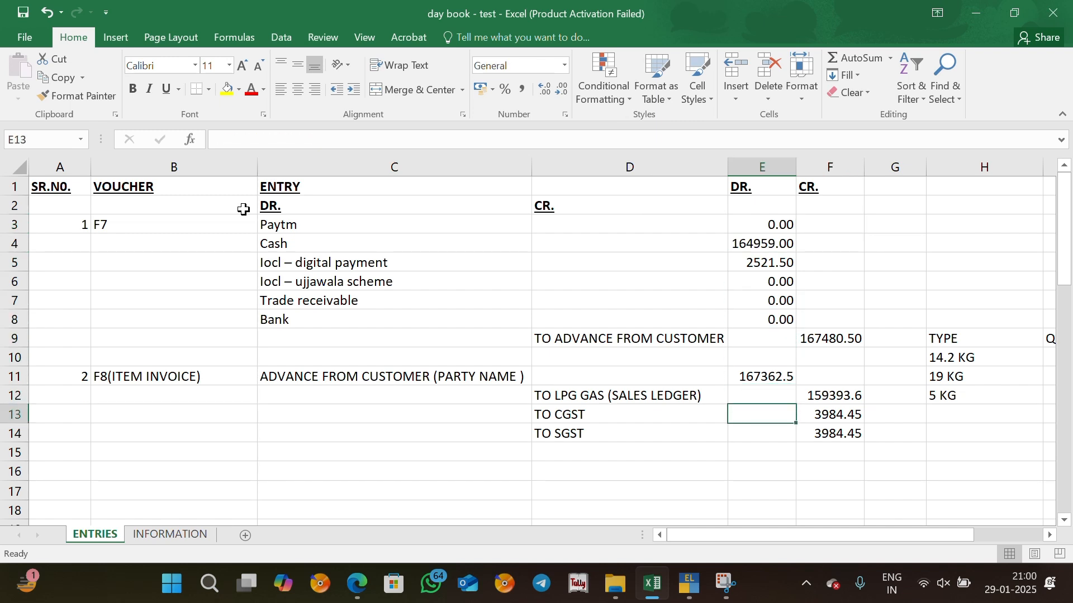
# Open the ledger vouchers report for Advance From Customer A/c in TallyPrime
pyautogui.hotkey('alt', 'Tab')
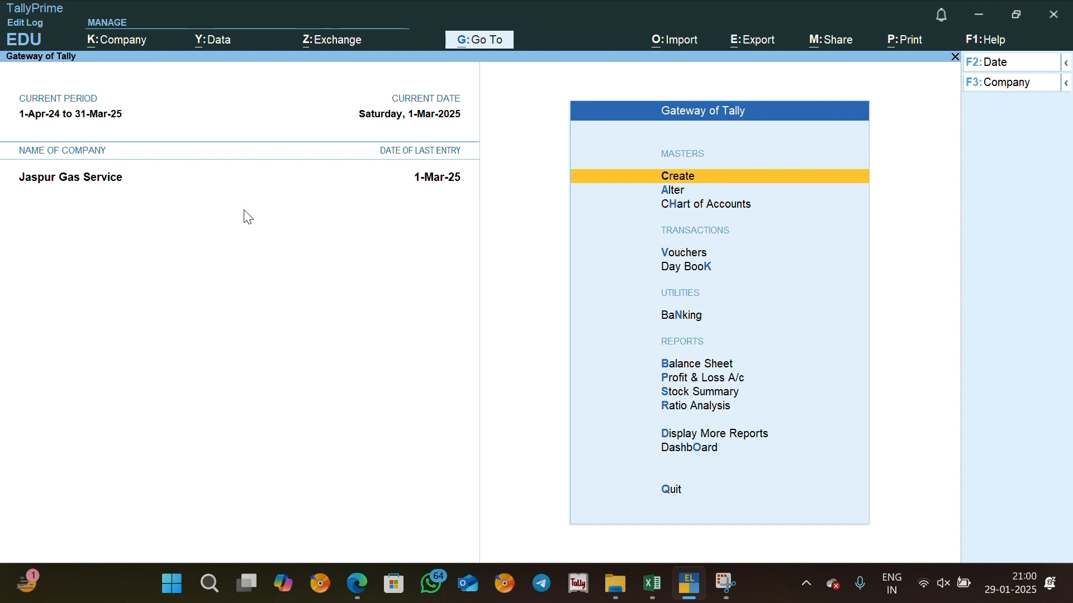
pyautogui.press('d')
pyautogui.press('a')
pyautogui.write('l')
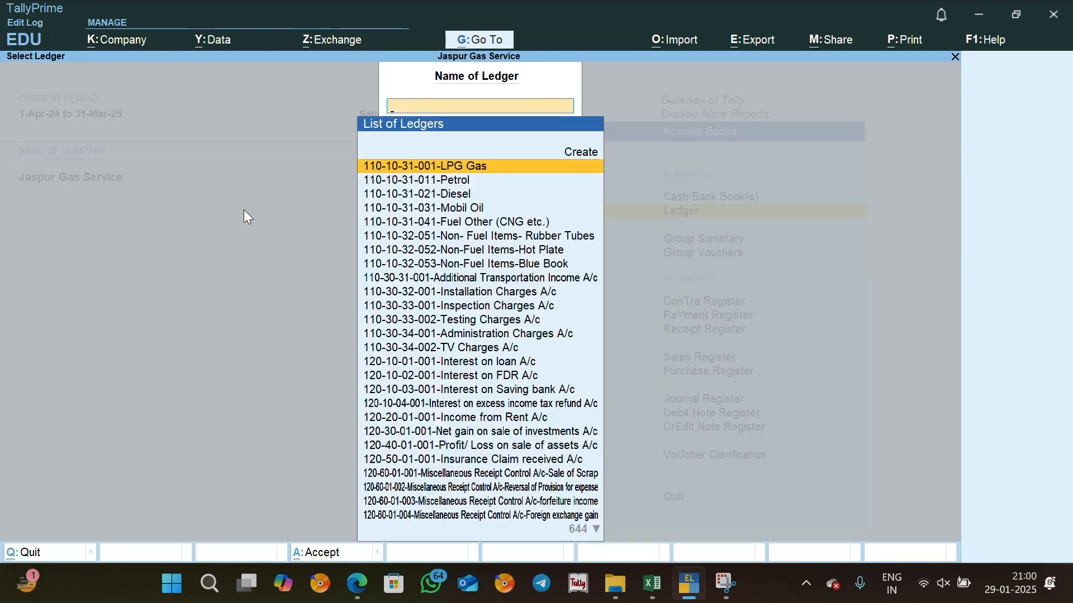
pyautogui.write('Advance')
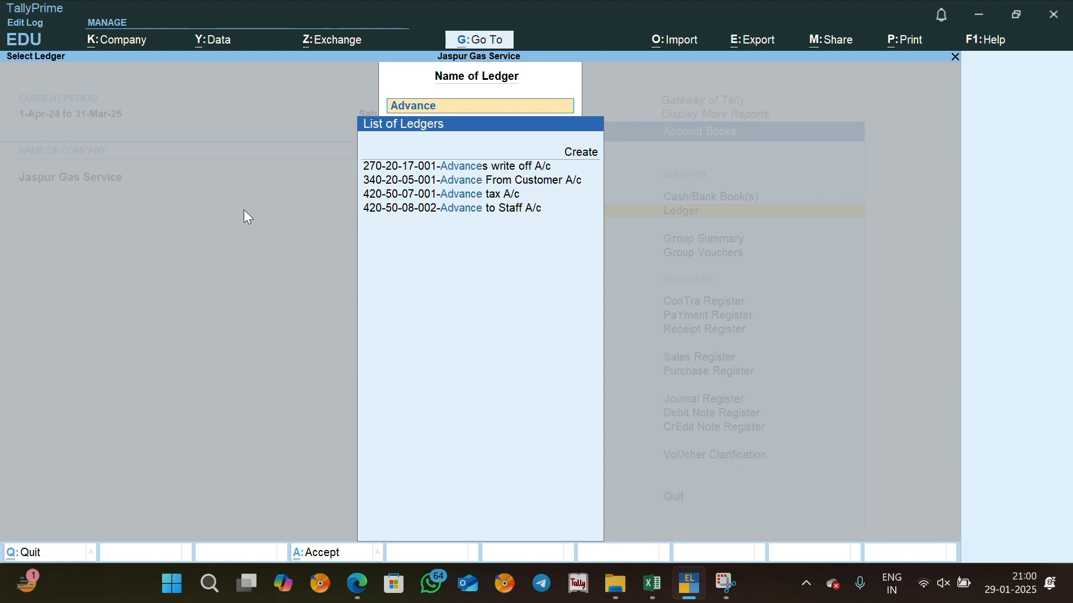
pyautogui.press('Down')
pyautogui.press('Return')
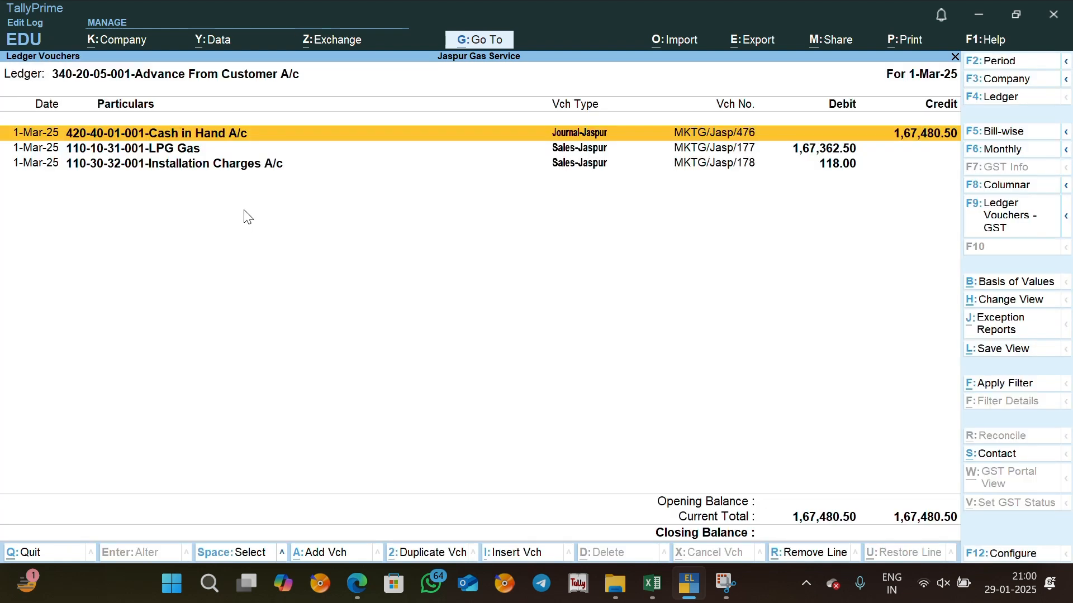
# Expand the journal voucher in the ledger report and review its cash and IOCL-Digital Payment details
pyautogui.hotkey('shift', 'Return')
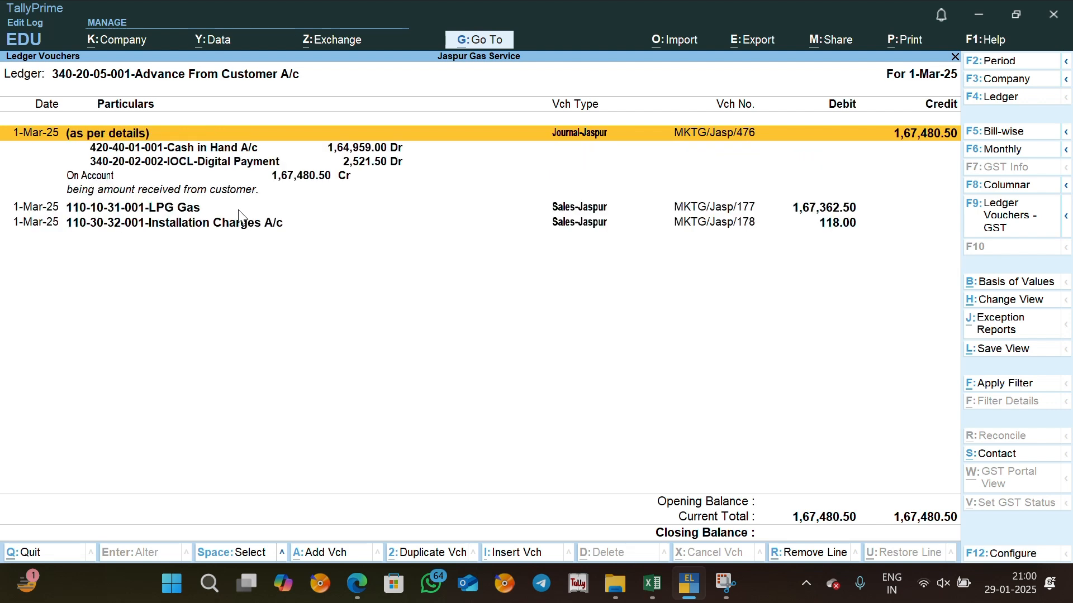
pyautogui.press('Down')
pyautogui.press('Down')
pyautogui.press('Up')
pyautogui.press('Up')
pyautogui.click(936, 150)
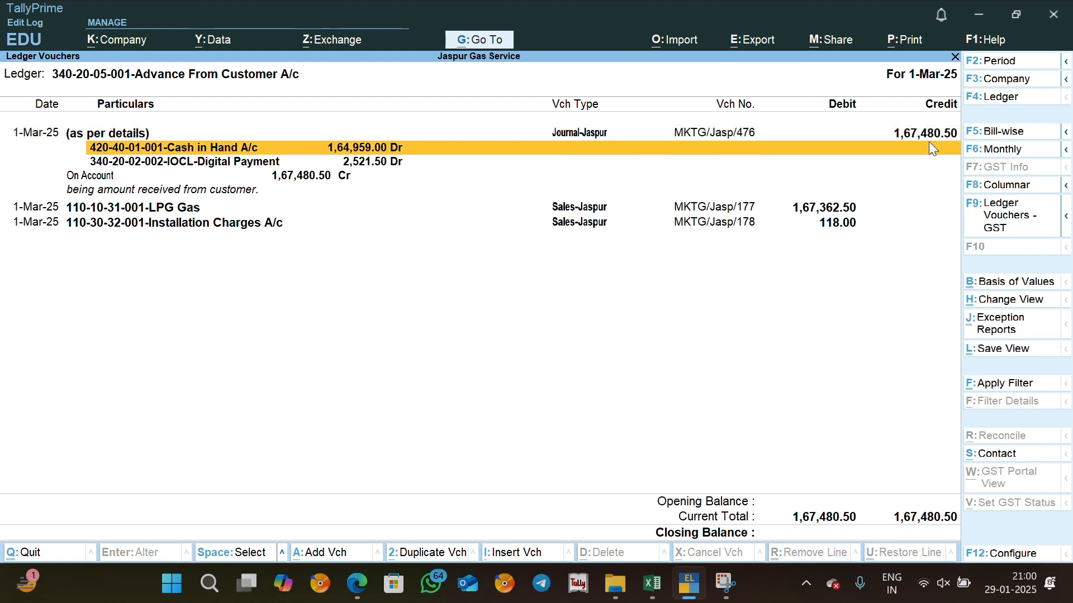
# Expand the LPG Gas and Installation Charges sales vouchers in the ledger report to review their ledger details
pyautogui.press('Down')
pyautogui.press('Down')
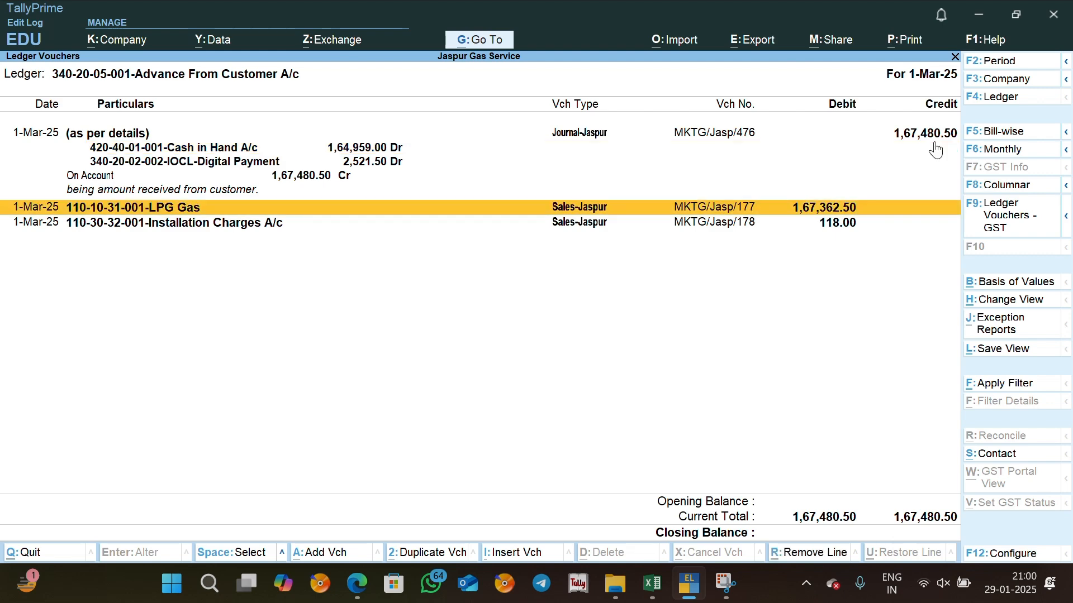
pyautogui.press('Down')
pyautogui.press('Down')
pyautogui.press('Down')
pyautogui.press('Down')
pyautogui.press('Down')
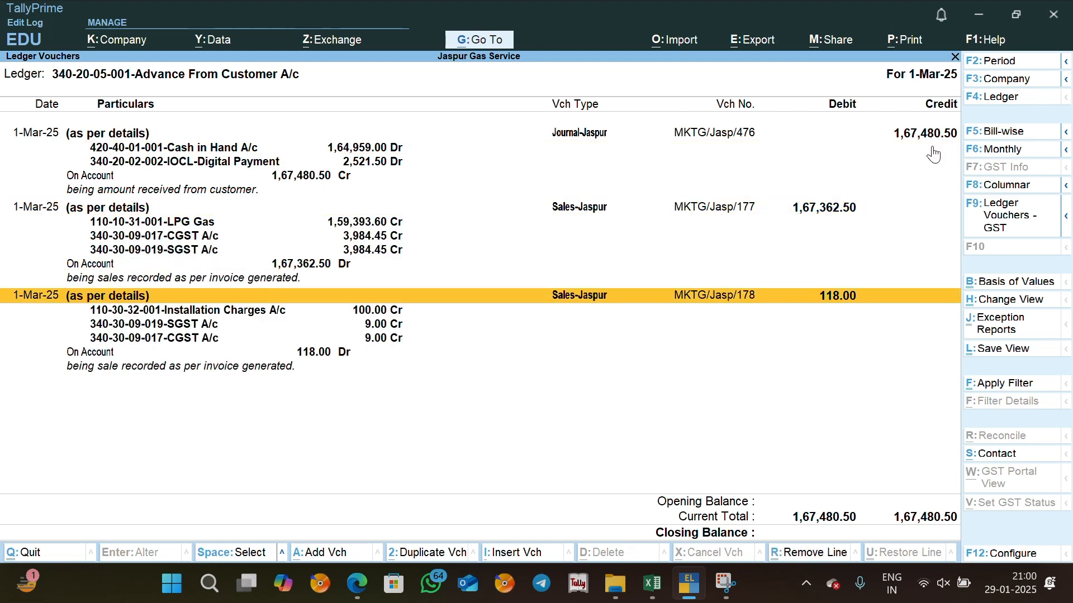